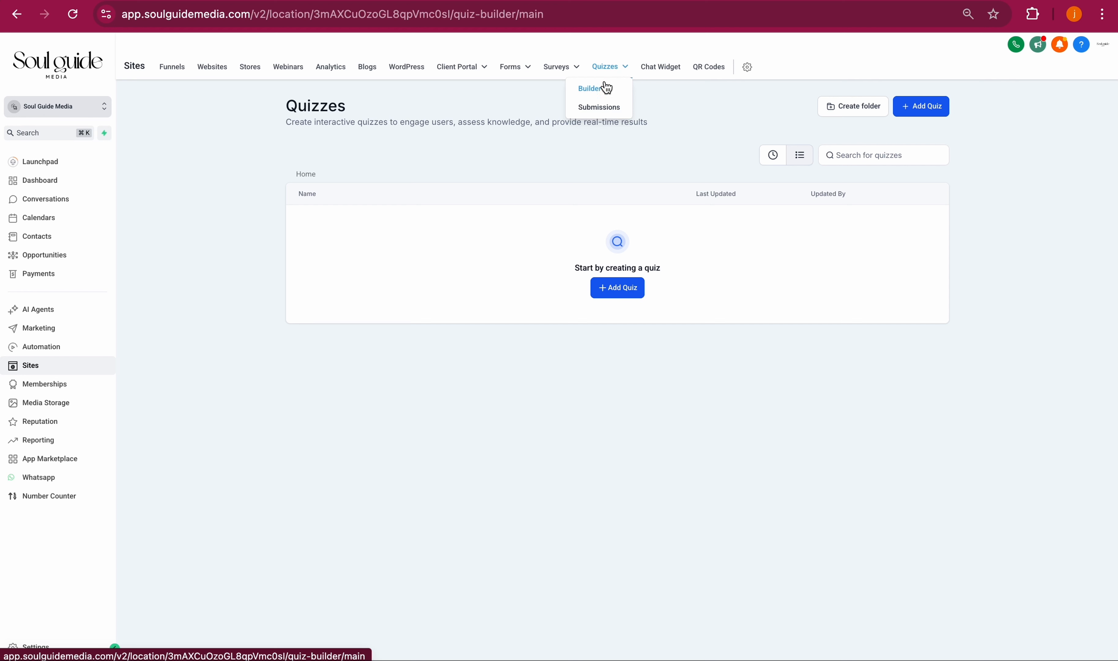
Create a new quiz with a Multiple Choice question on page 1 and a Short Answer question on a new page 2
click(622, 294)
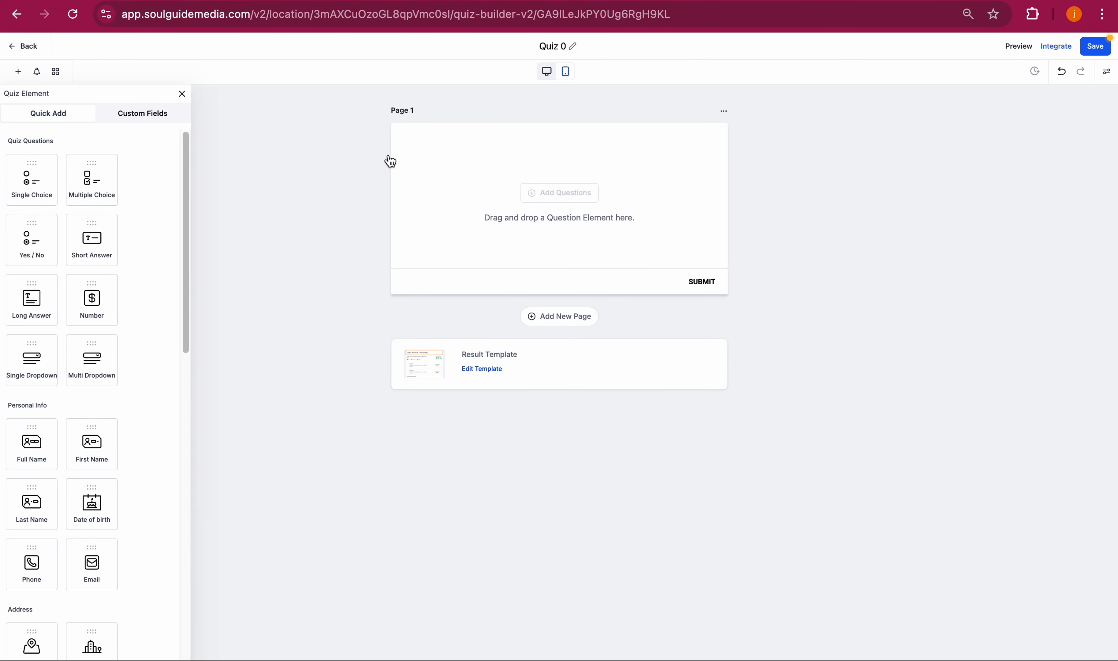
drag(91, 186, 479, 229)
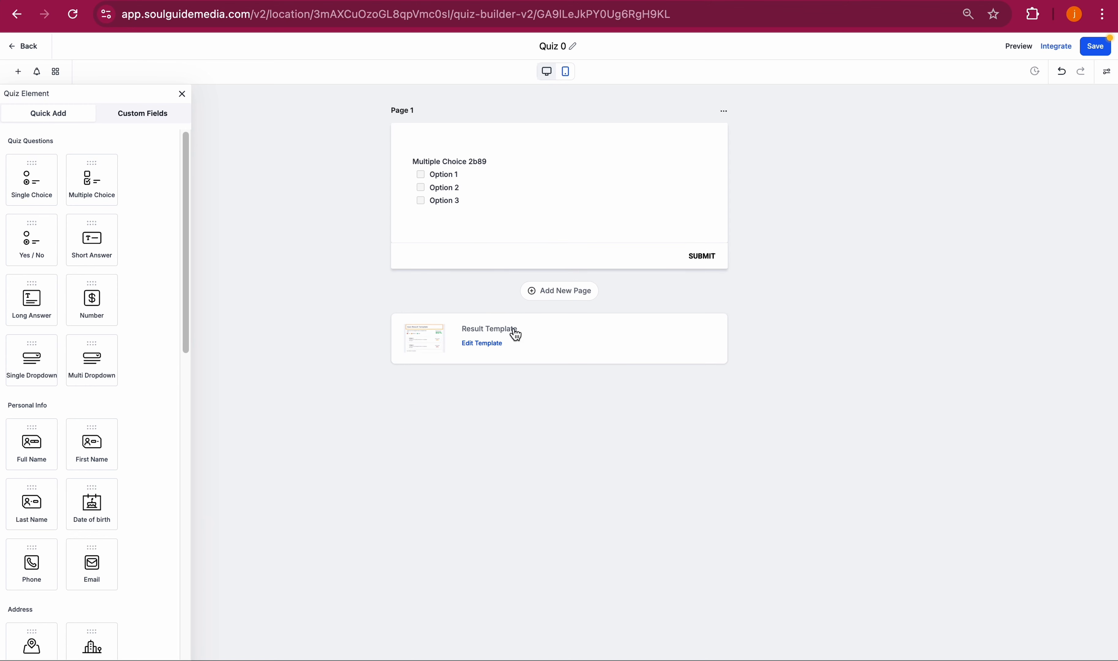
click(561, 292)
drag(86, 261, 536, 419)
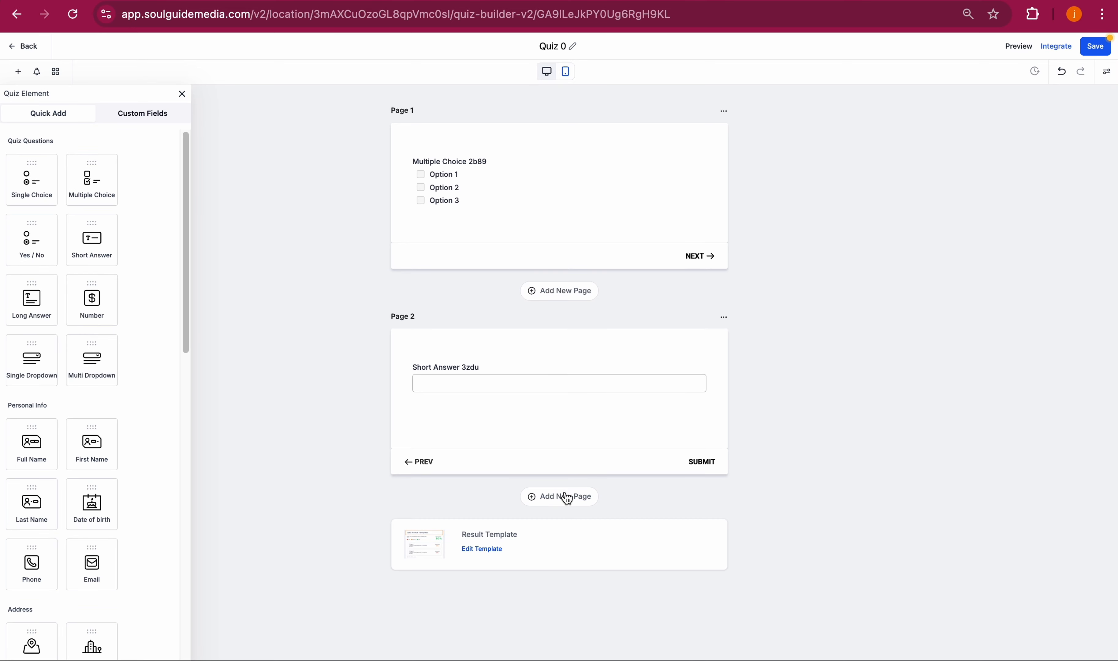
Add a third page to the quiz and place a Yes / No question on it
click(579, 495)
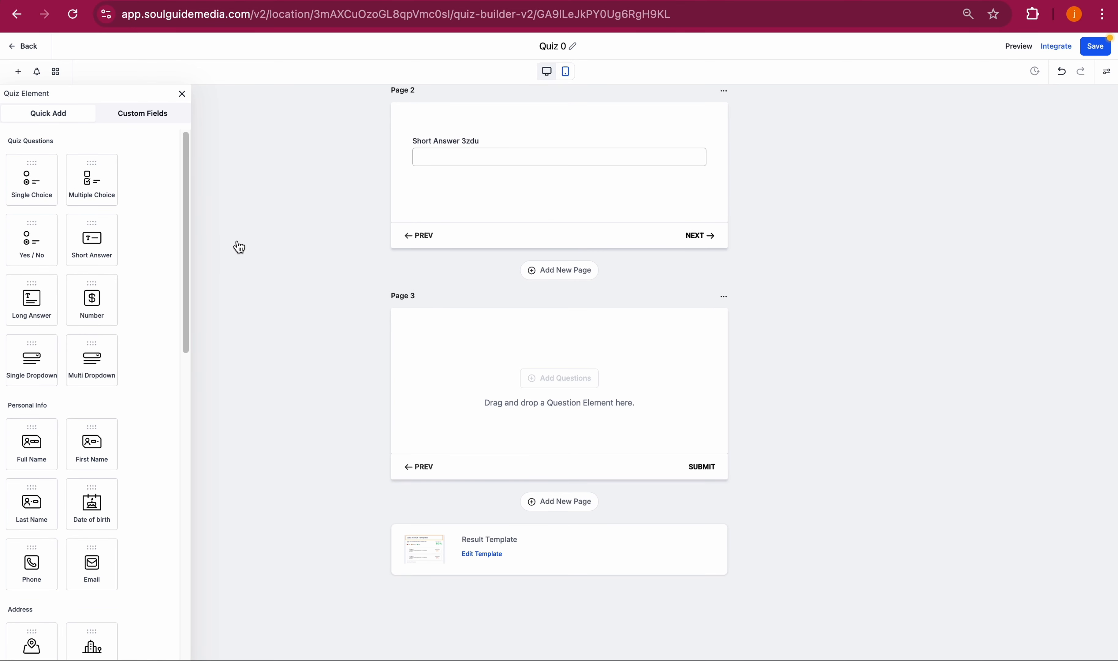
scroll(635, 358, up, 5)
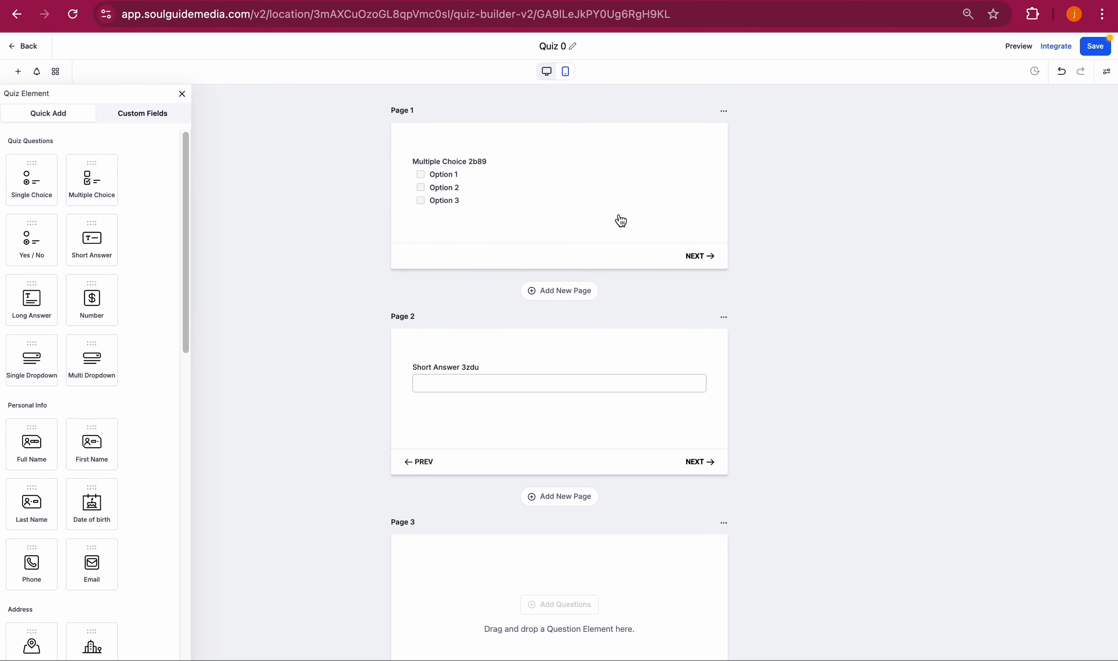
scroll(619, 219, down, 5)
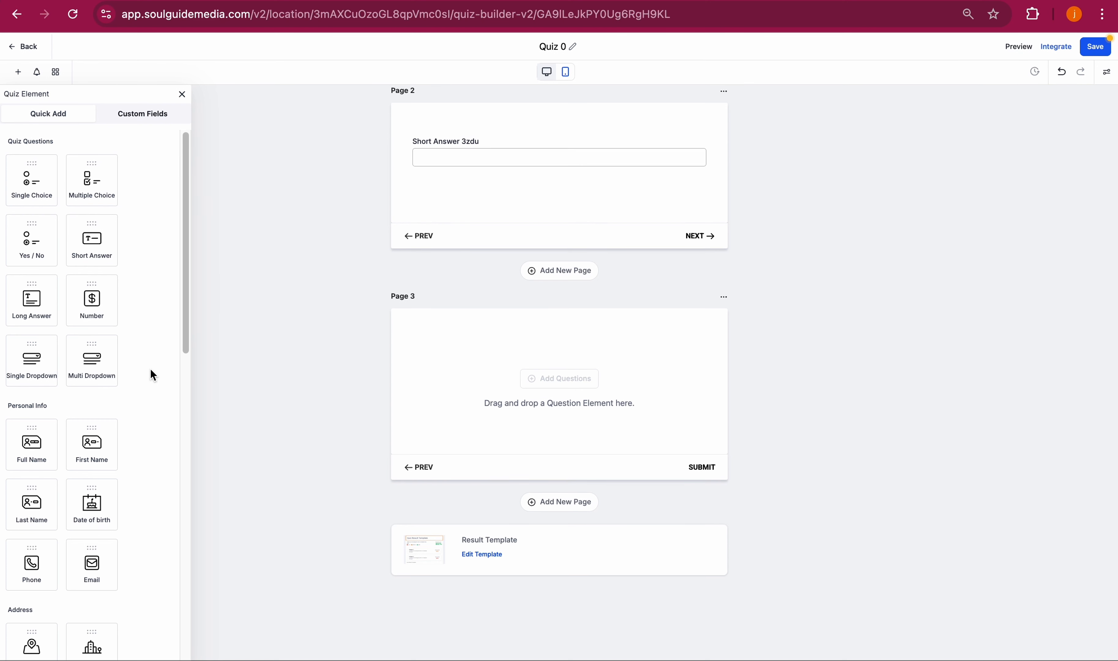
drag(28, 249, 574, 391)
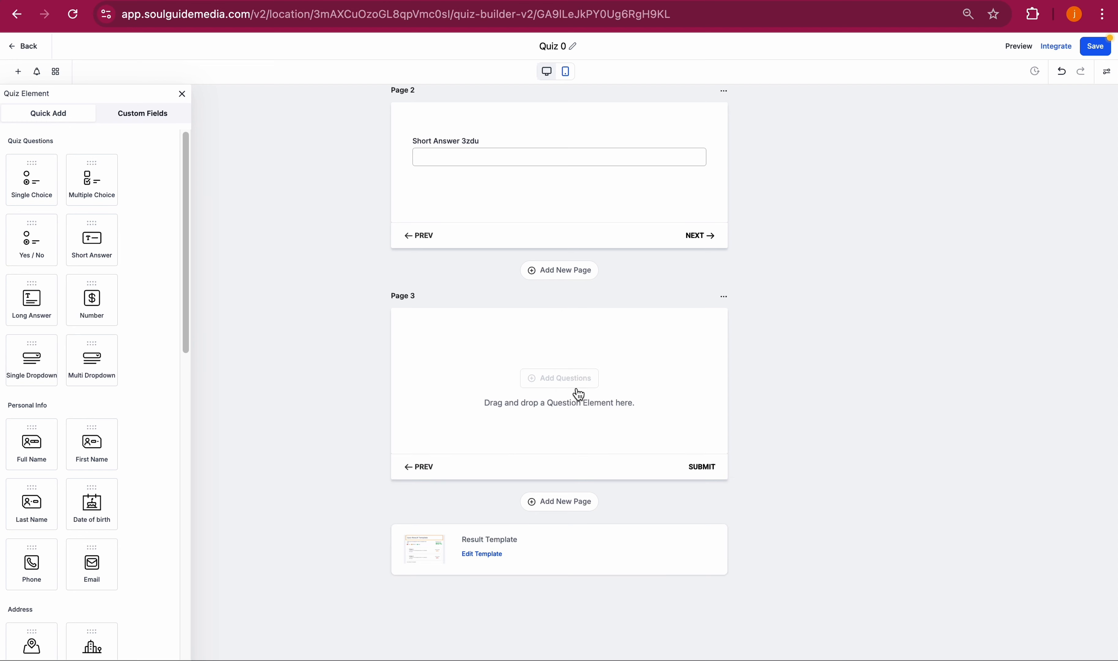
scroll(577, 386, down, 3)
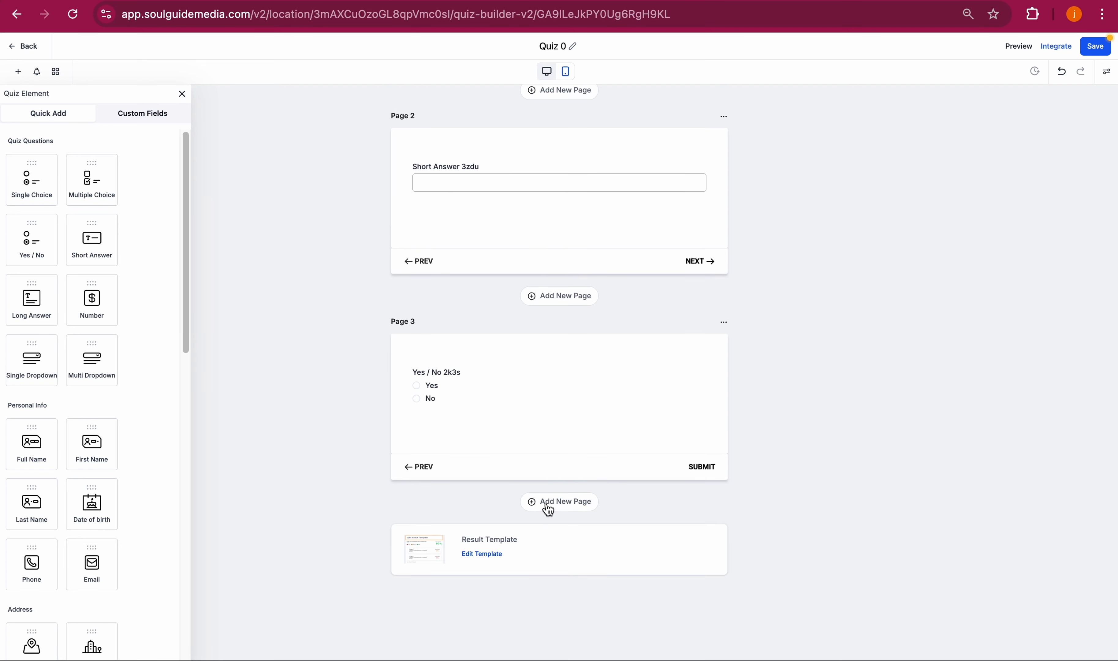
Add a fourth page to the quiz and place a Number question on it
click(548, 507)
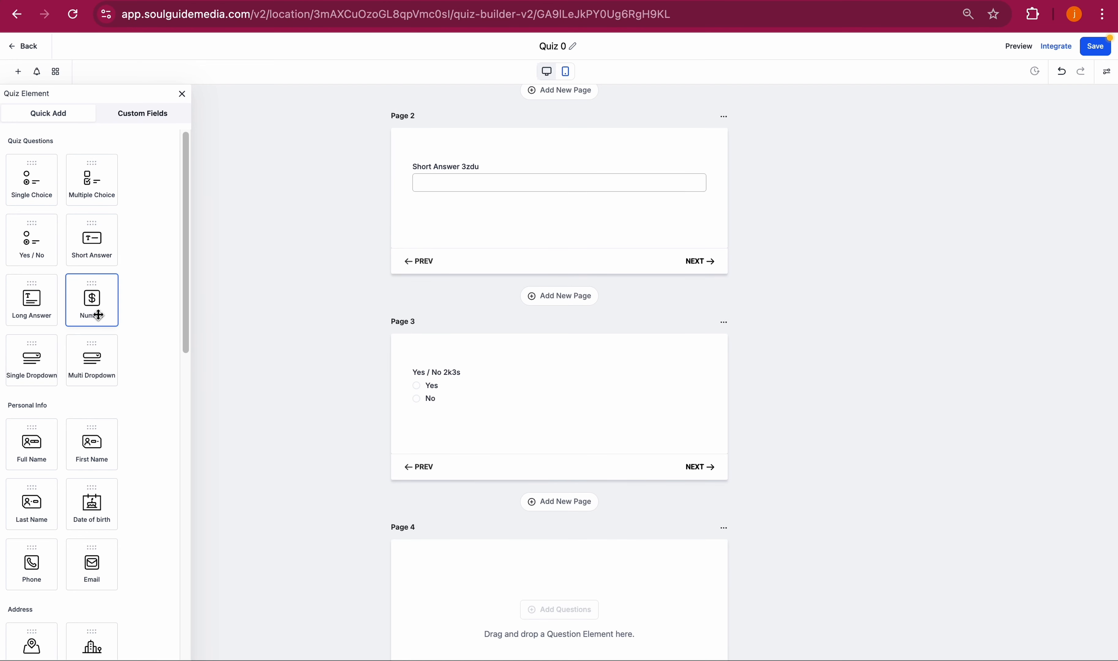
drag(98, 314, 488, 634)
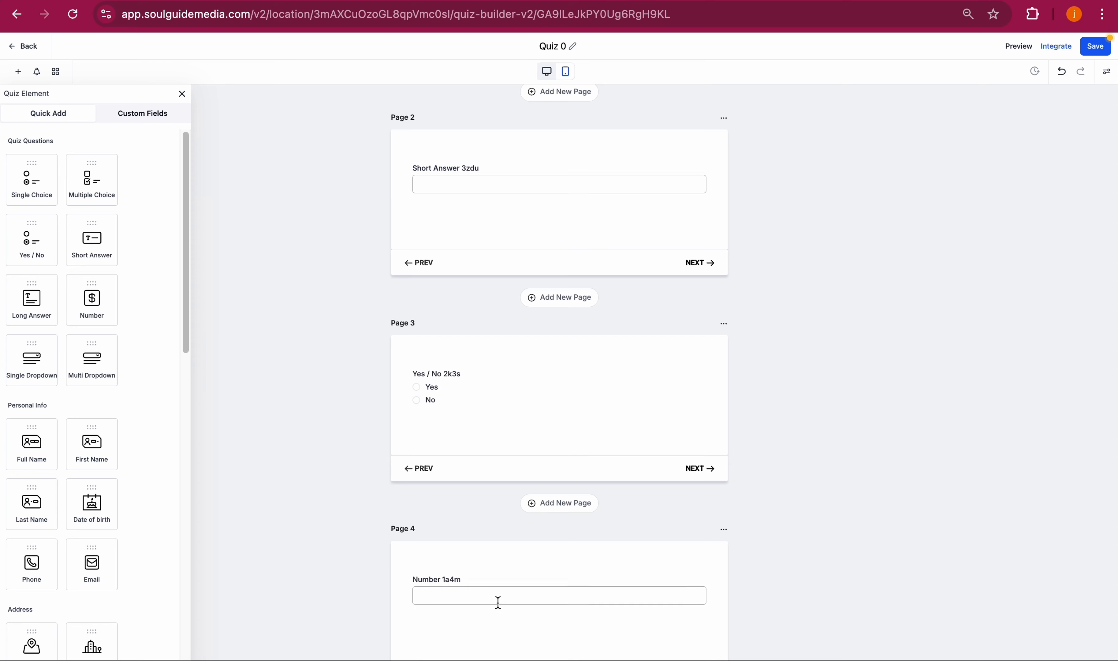
scroll(498, 602, up, 3)
Add a fifth page to the quiz and place a Single Choice question on it
scroll(498, 602, down, 6)
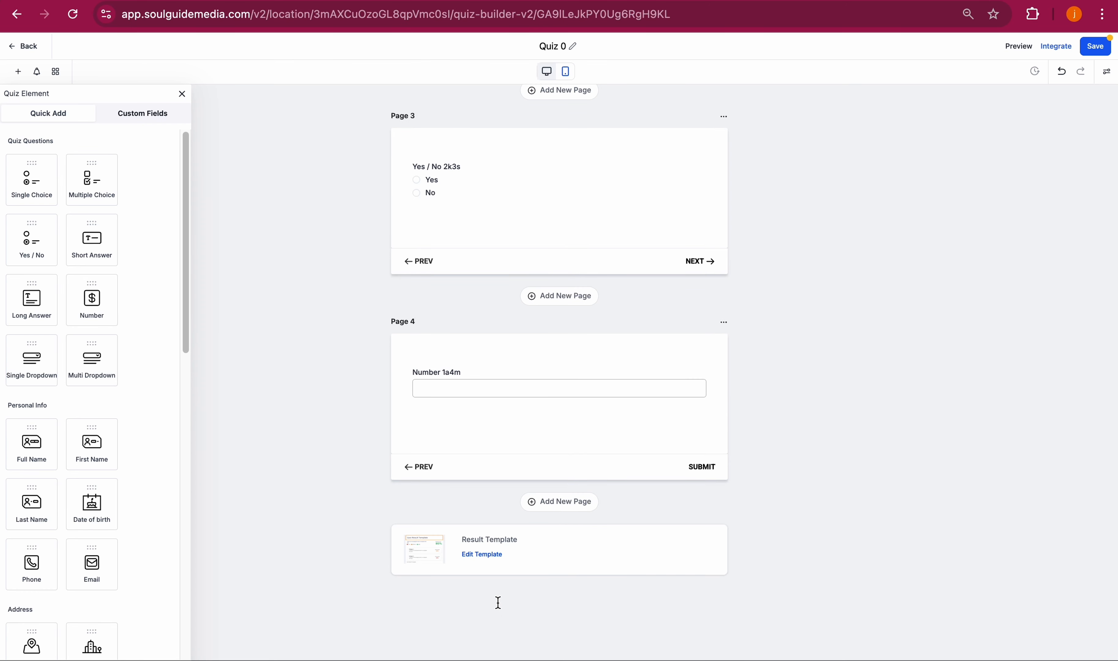
click(563, 502)
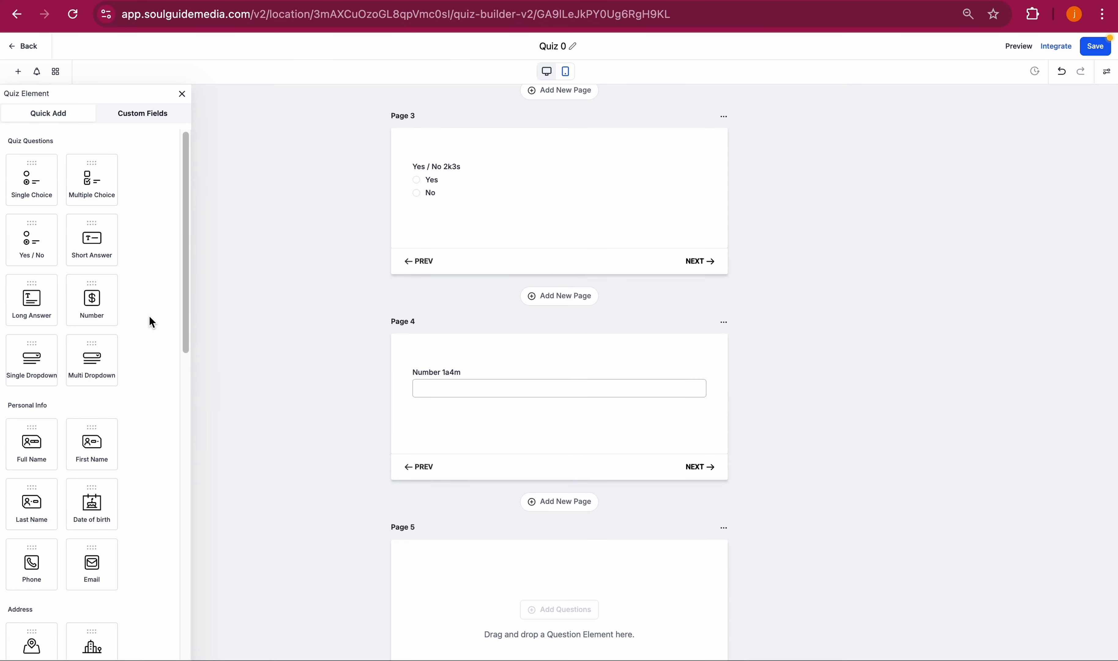
scroll(447, 431, up, 5)
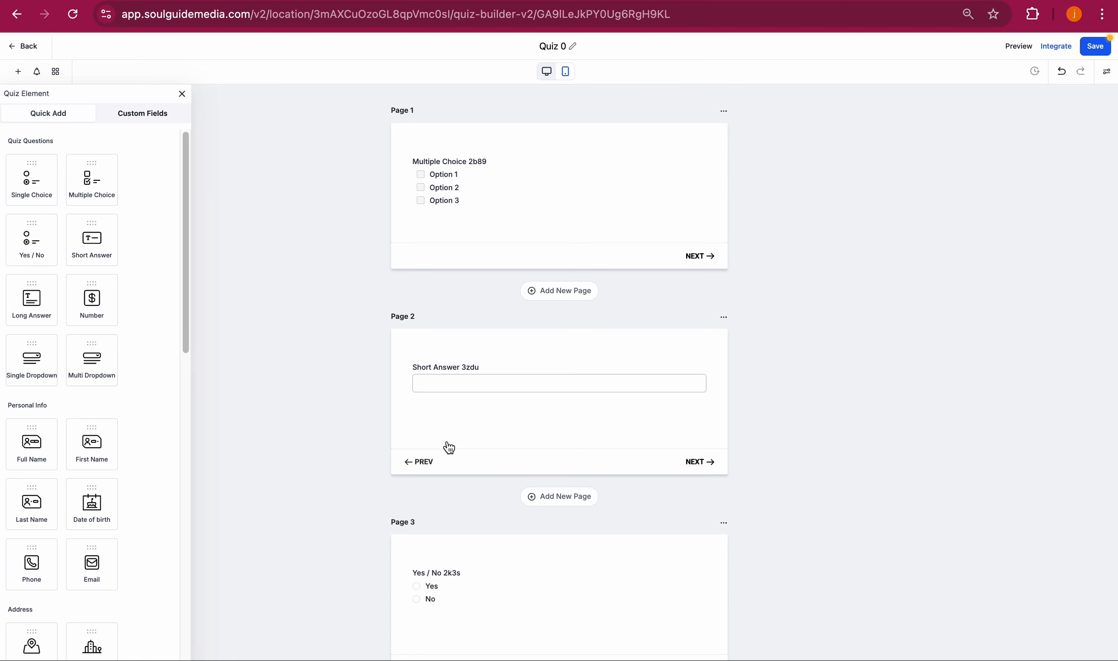
scroll(449, 438, down, 8)
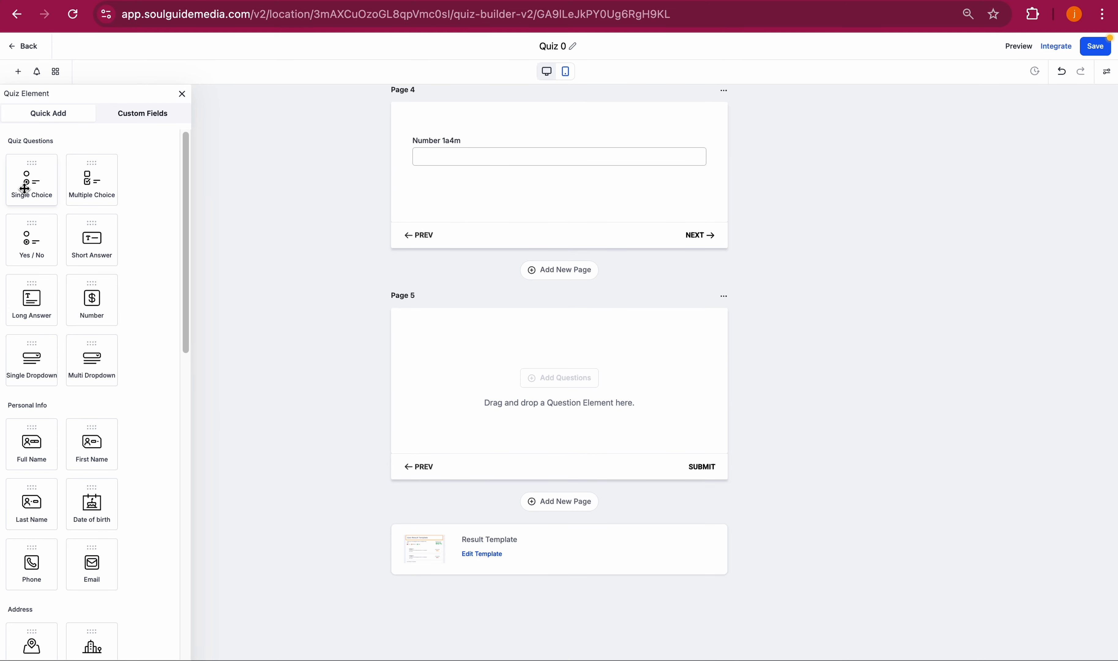
drag(26, 187, 518, 407)
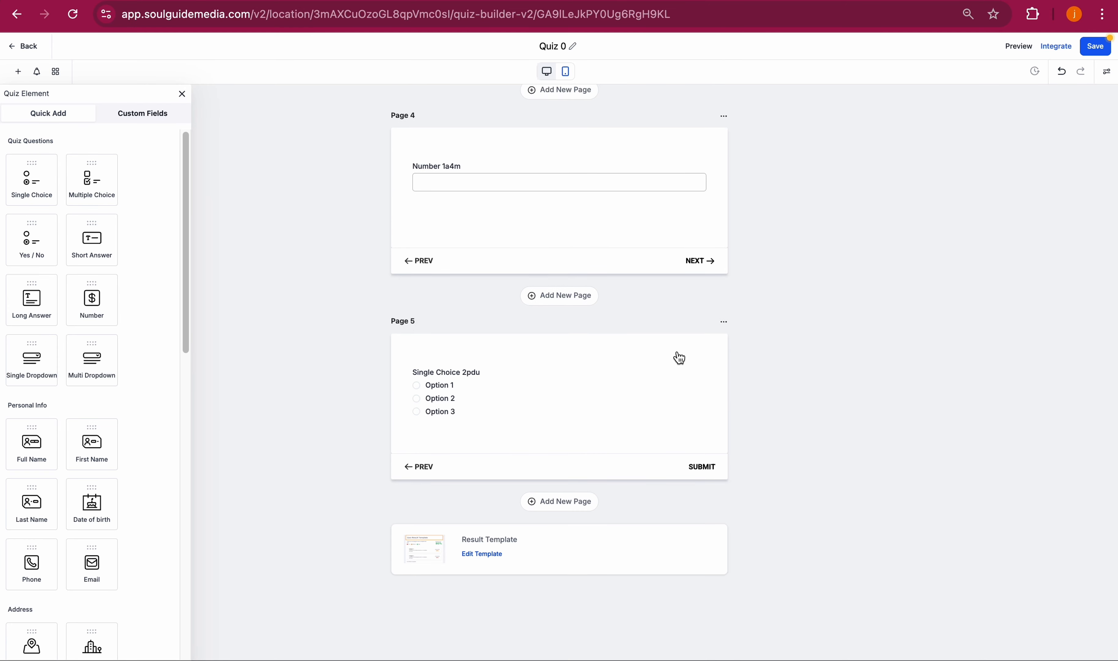
Open the settings of the Multiple Choice question on page 1 and rename the quiz to "Test quiz"
scroll(678, 358, up, 10)
click(519, 188)
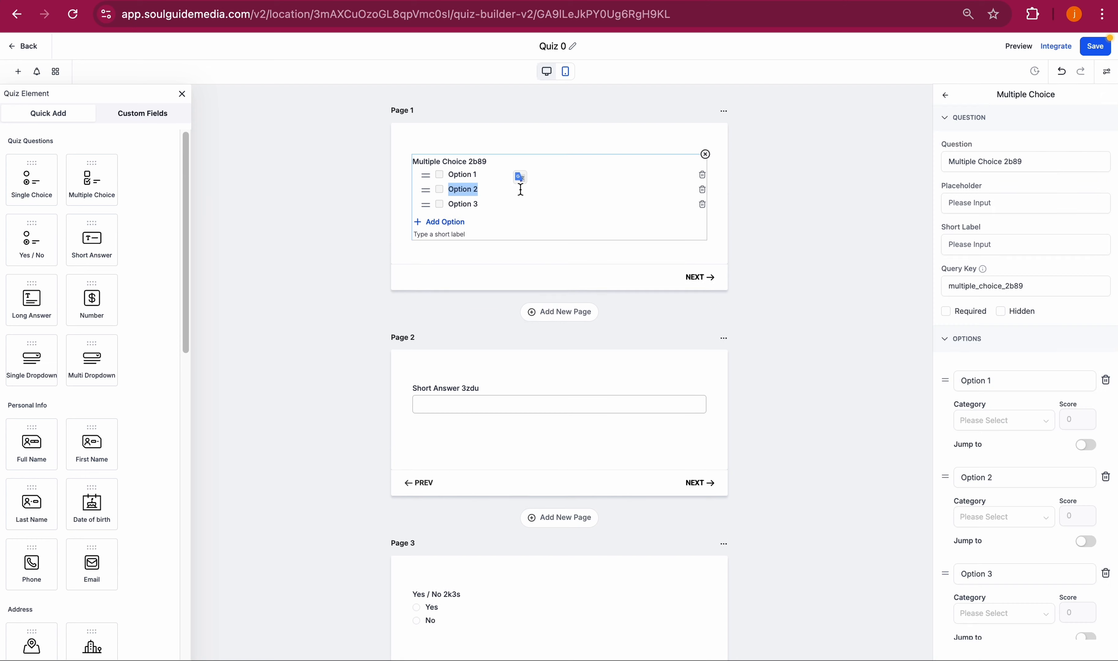
click(570, 43)
triple_click(568, 43)
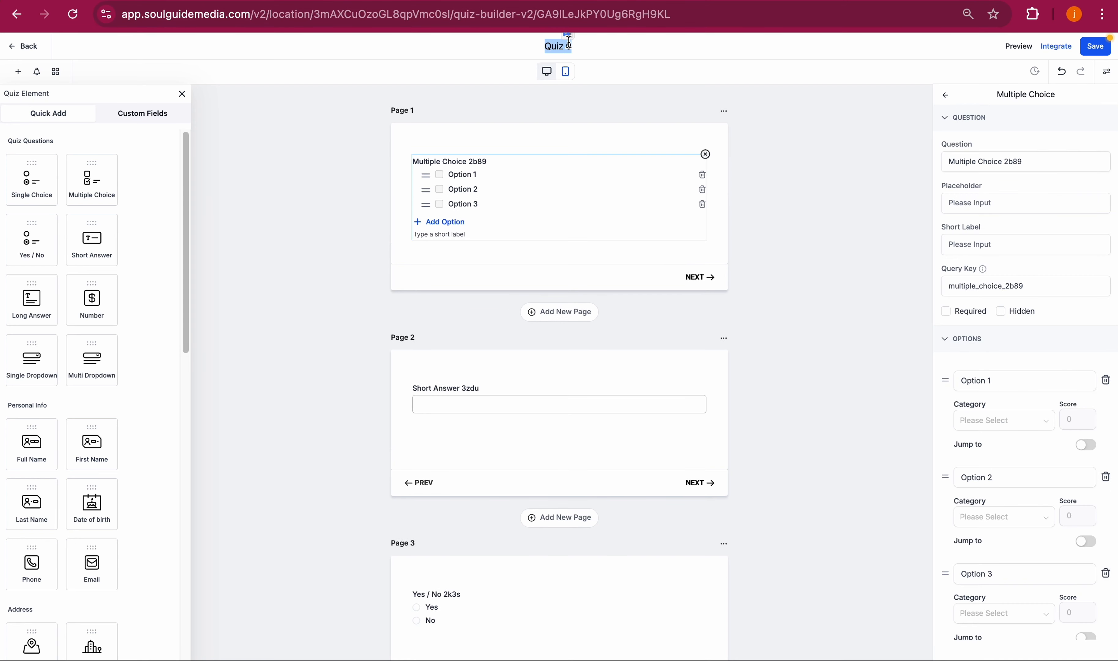
text(Test quiz)
key(Return)
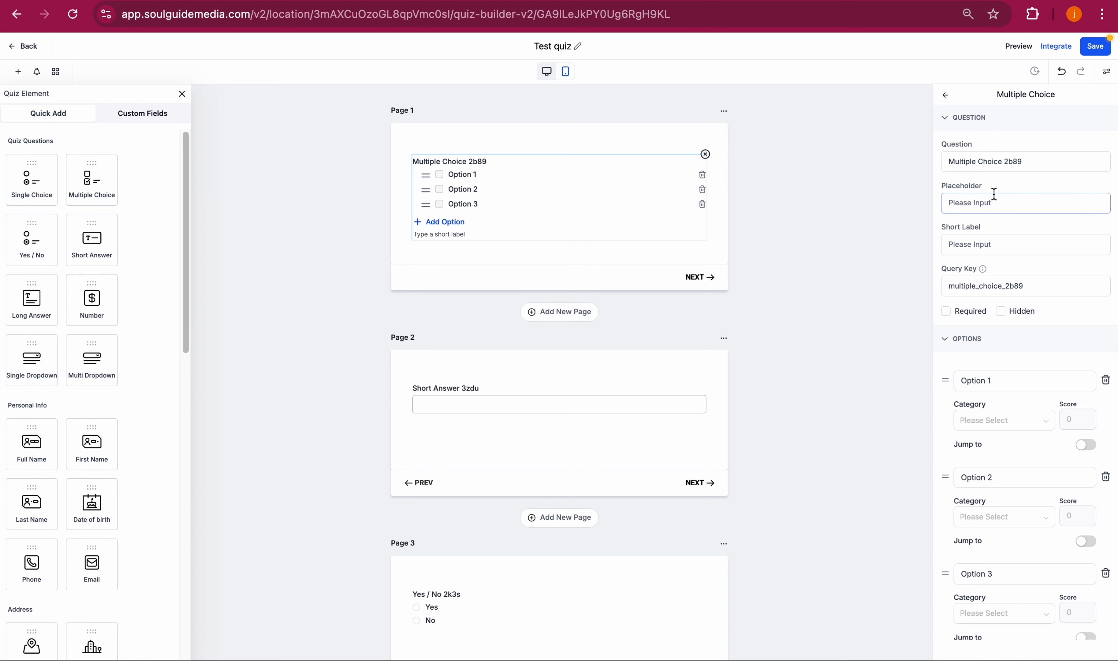
Change the Multiple Choice question's text to "How fit are you?"
click(983, 204)
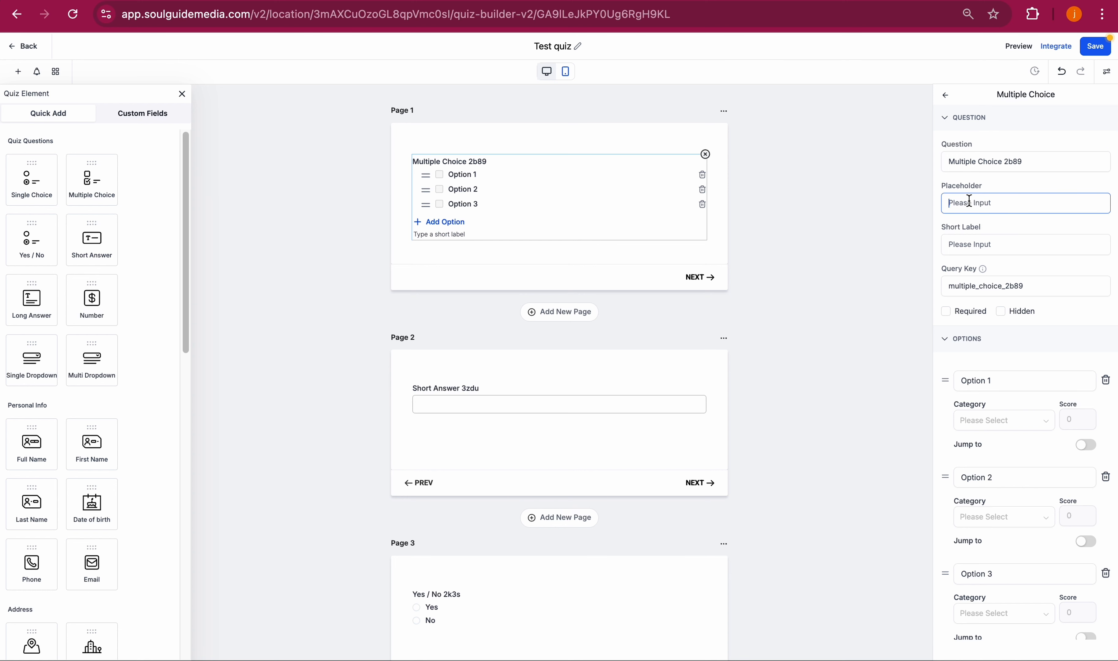
triple_click(1000, 160)
text(H)
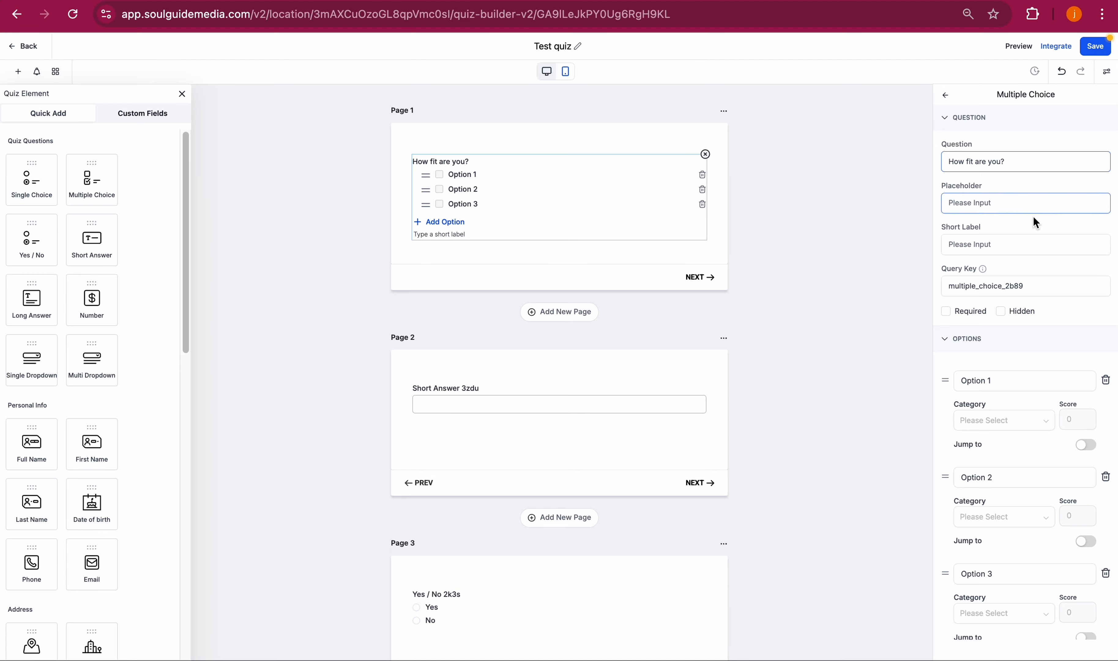
Open category management from the first answer option and add a category named "Fit"
scroll(1018, 286, down, 3)
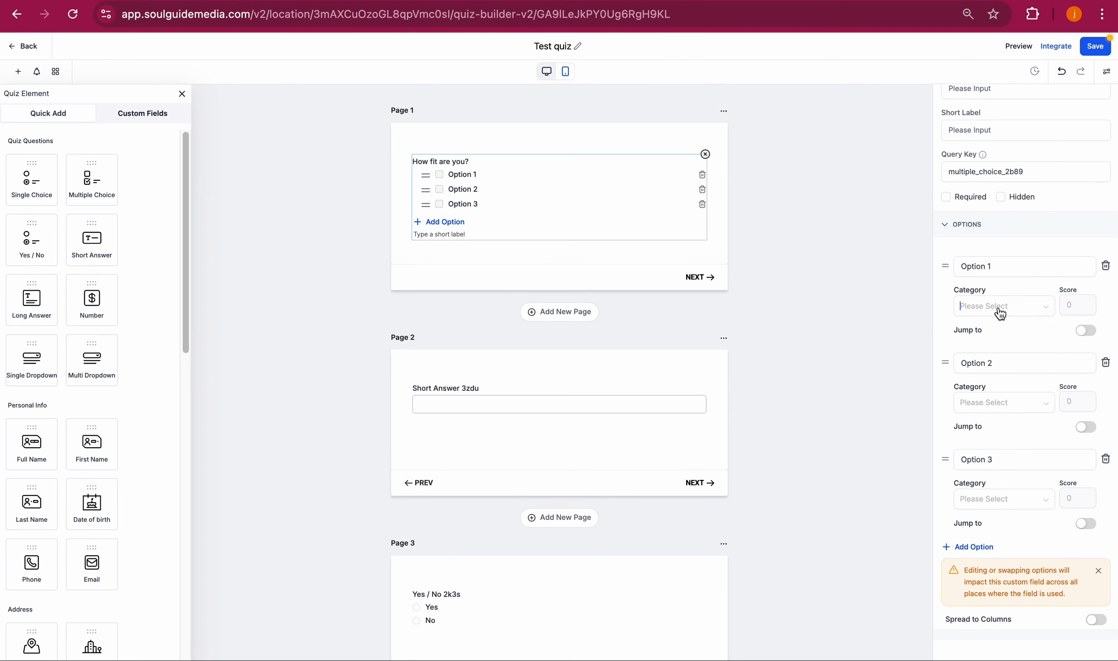
click(1001, 308)
click(1000, 358)
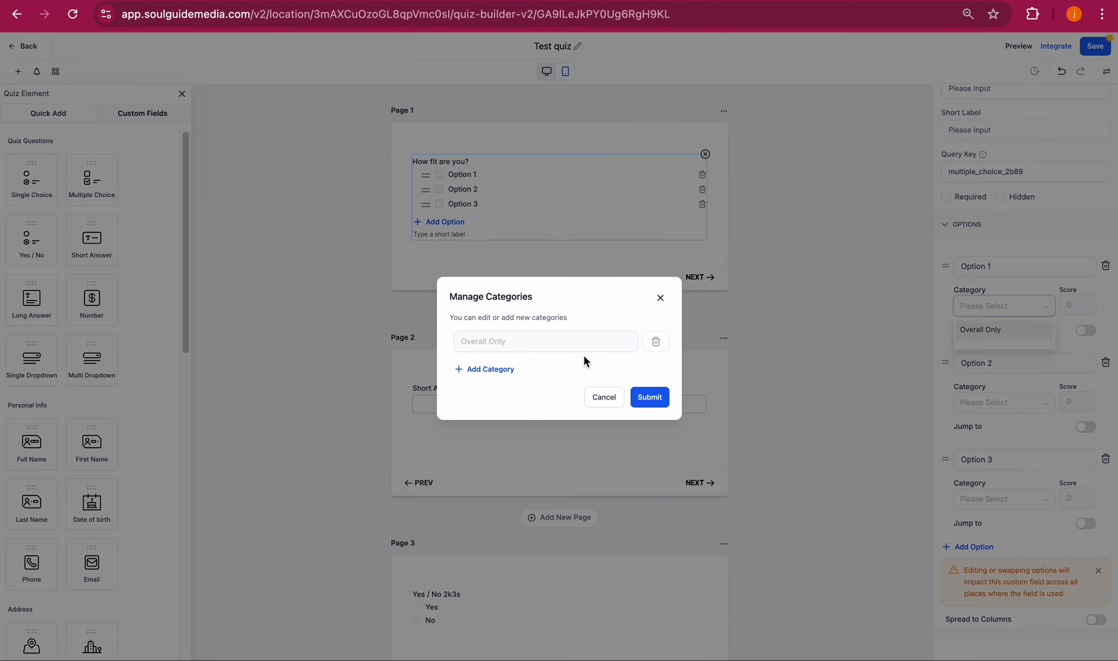
click(502, 371)
click(502, 355)
text(Fit)
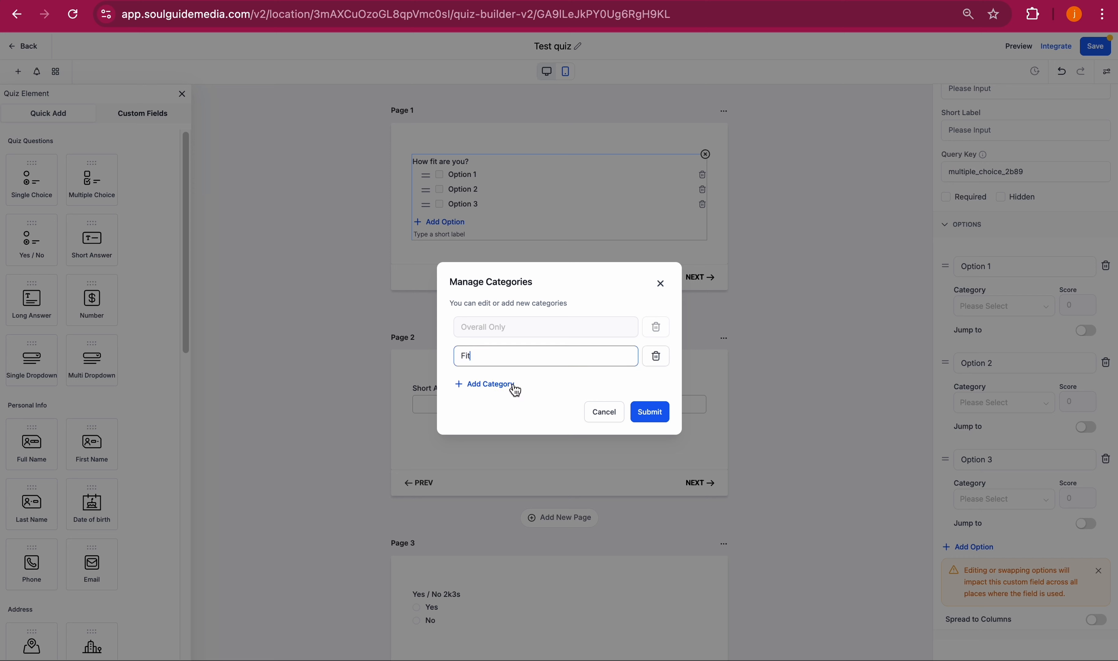
Add two more categories named "Average" and "Not fit", and submit the category list
click(513, 385)
click(511, 369)
text(Average)
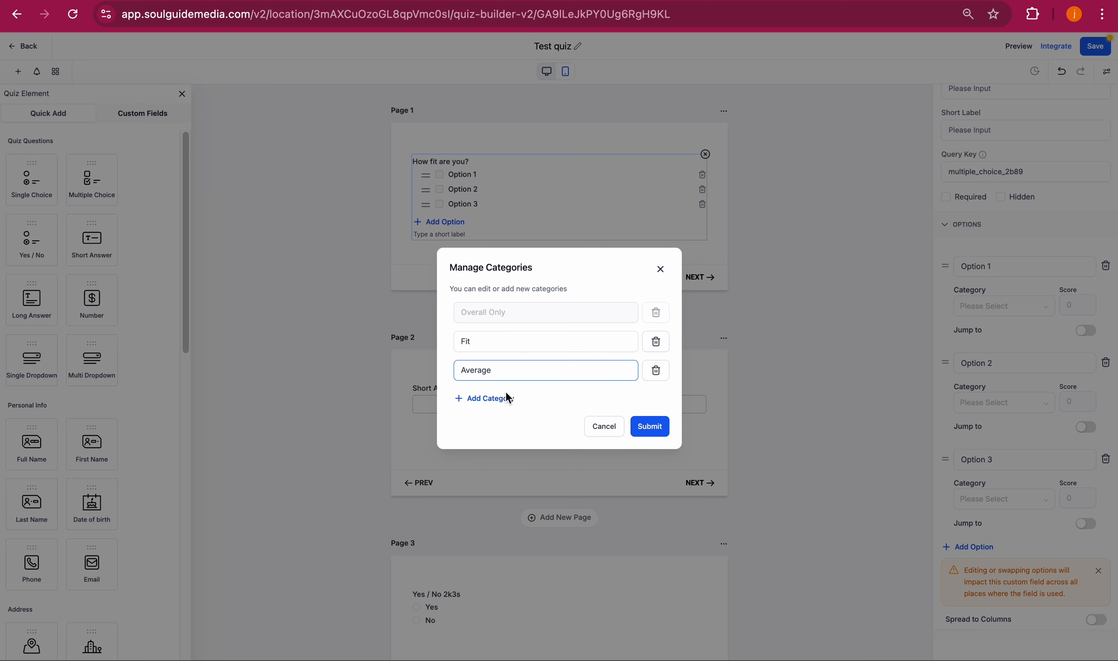
click(508, 398)
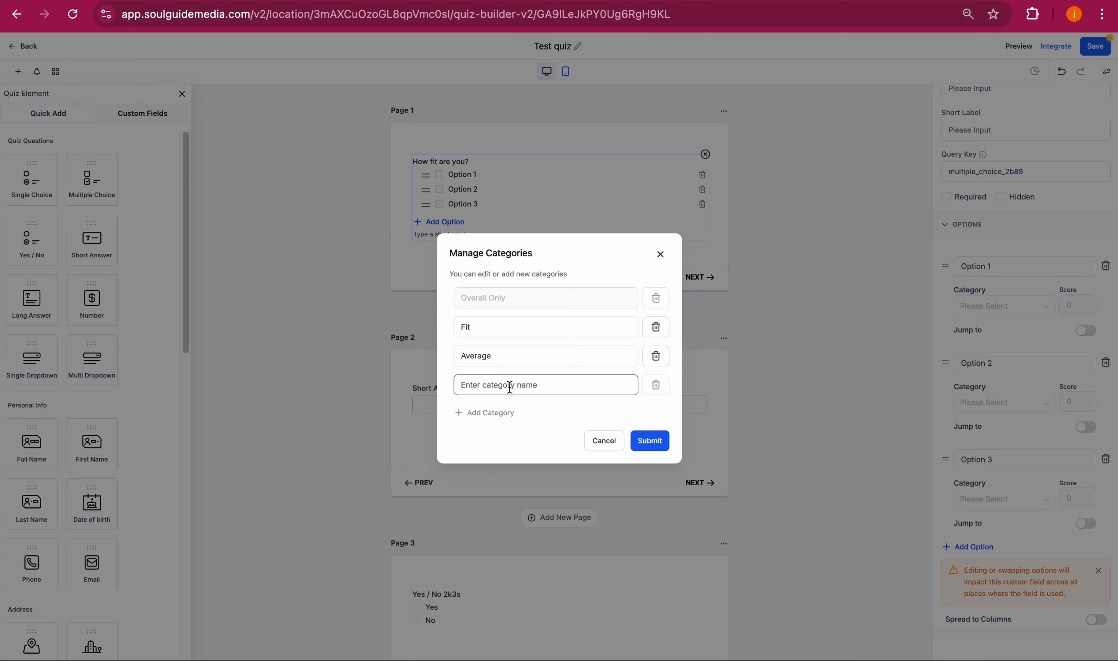
click(508, 385)
text(Nog)
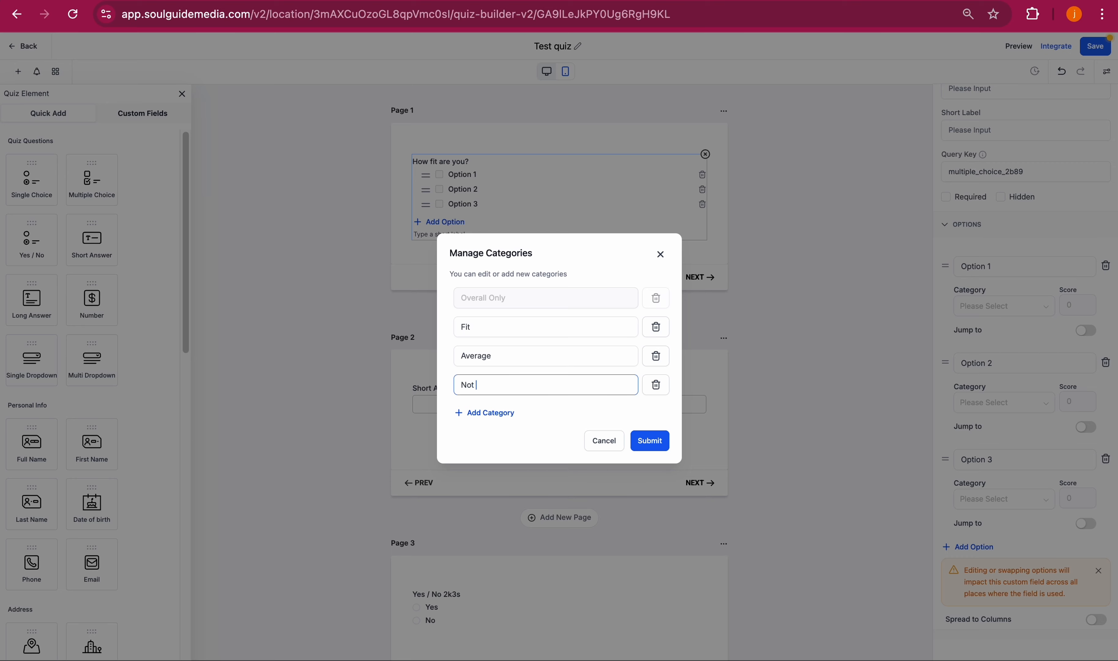
click(655, 442)
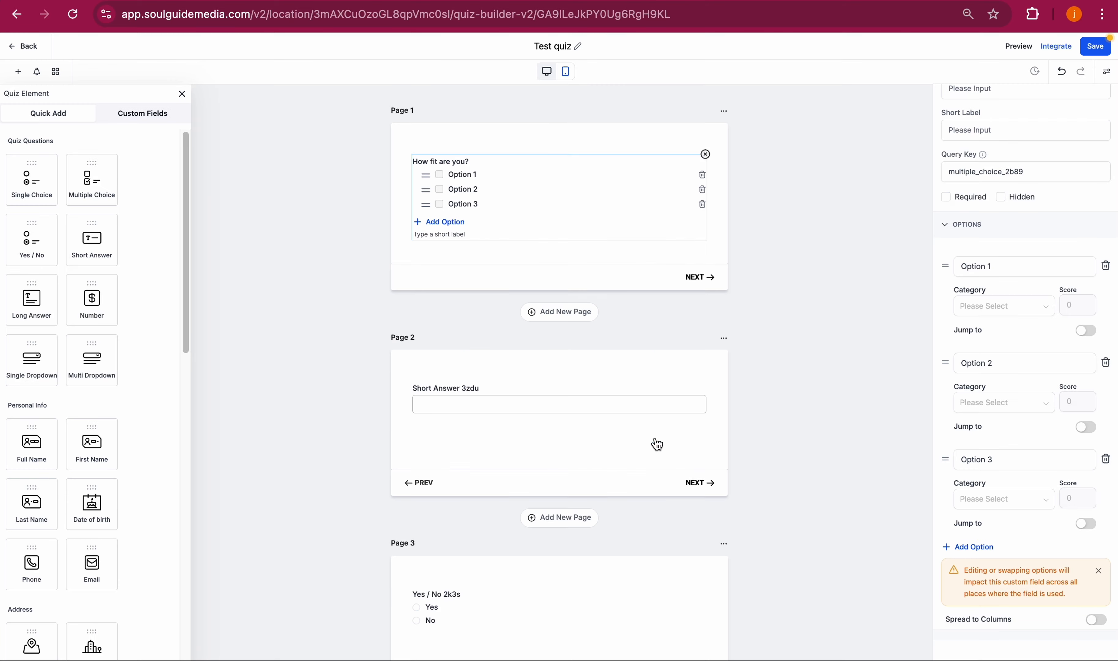
Make the "How fit are you?" question required and set its first option to "Fit" with the Fit category
scroll(1009, 290, up, 3)
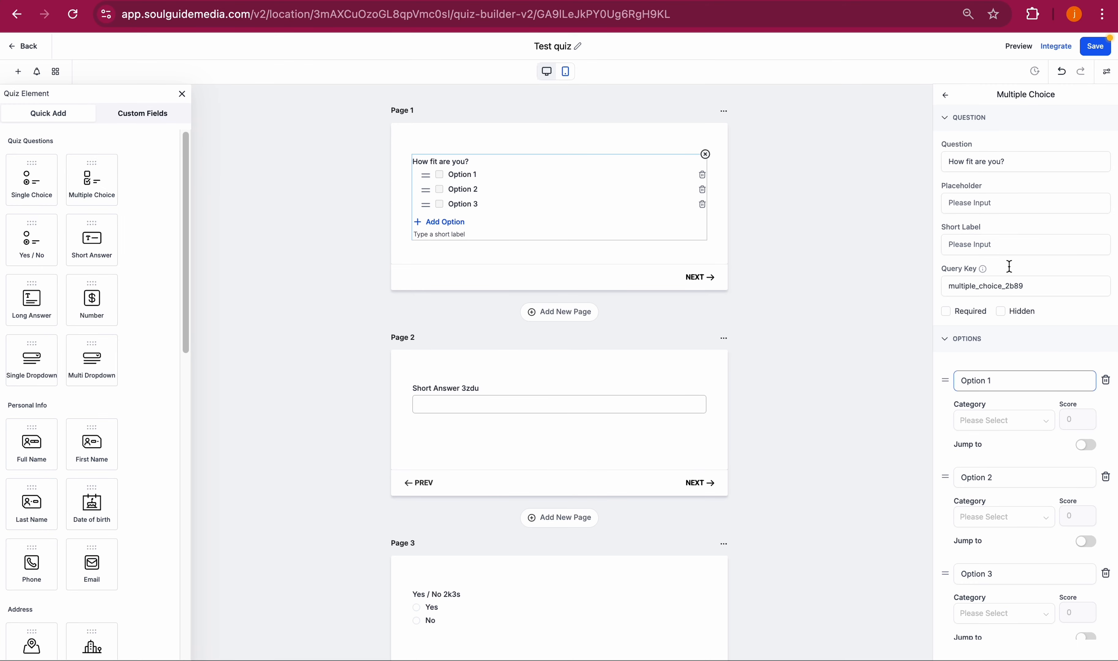
click(946, 311)
click(1010, 384)
key(ctrl+a)
click(1031, 382)
key(ctrl+a)
text(Fit)
click(1005, 420)
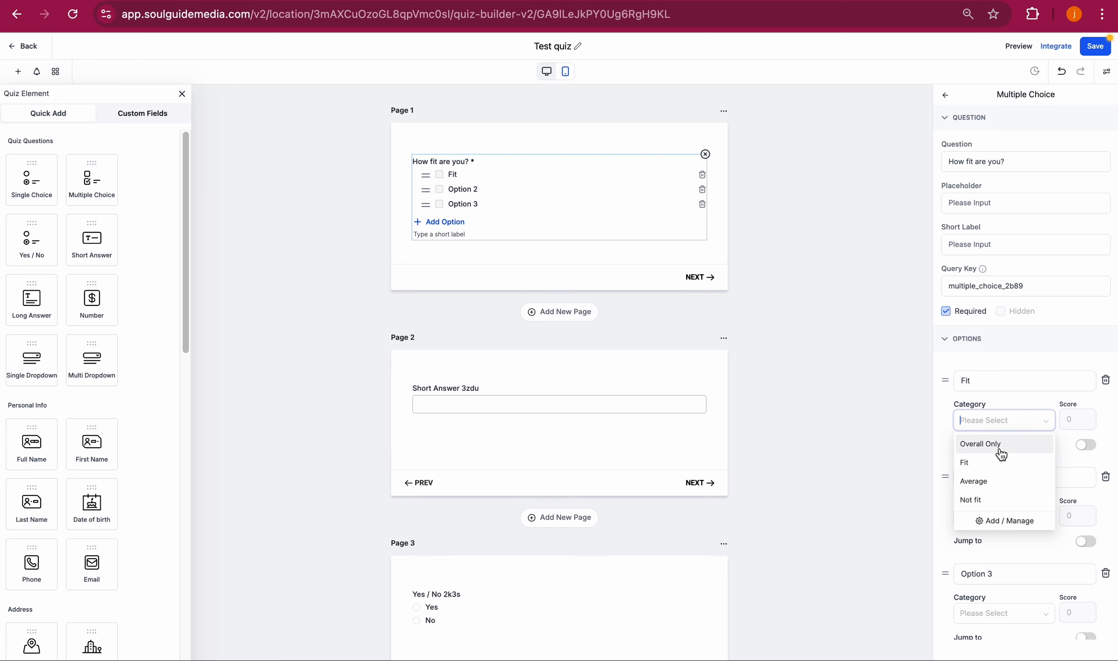
click(992, 467)
Assign the Average category to the second option and rename that option "Average"
scroll(988, 466, down, 3)
click(1001, 356)
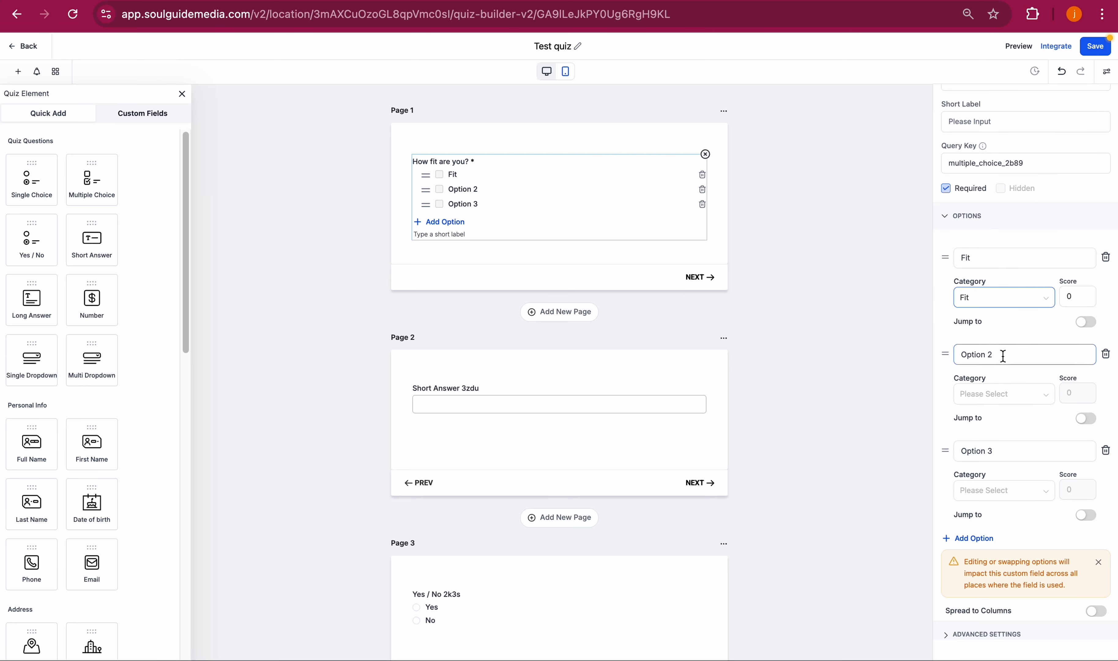
click(1000, 394)
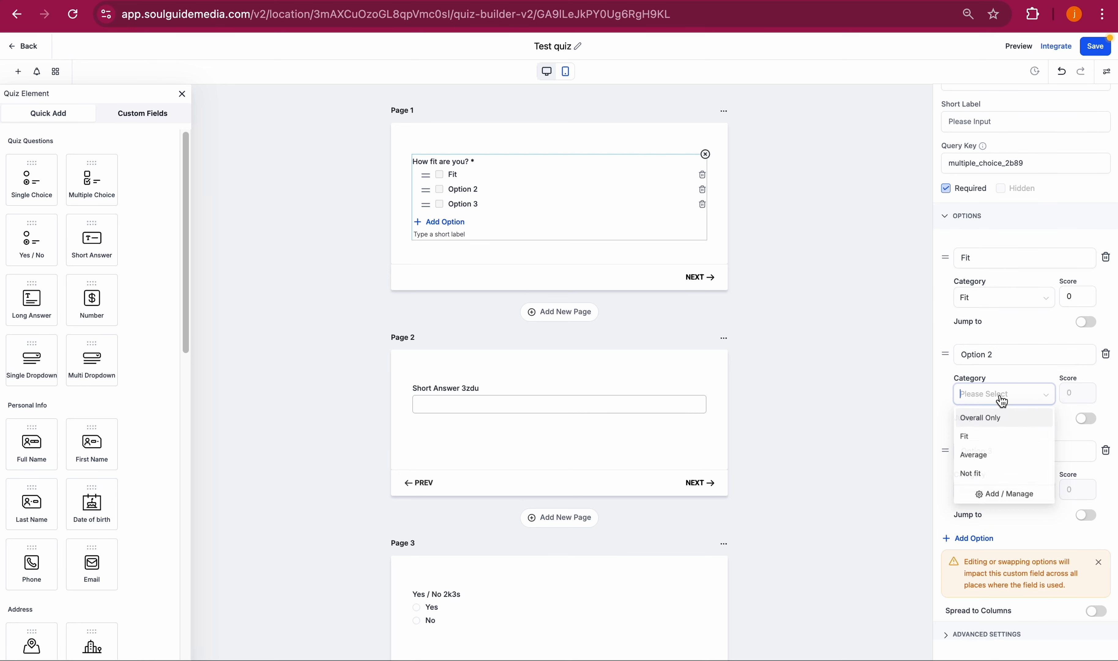
click(992, 452)
click(994, 355)
drag(993, 355, 961, 355)
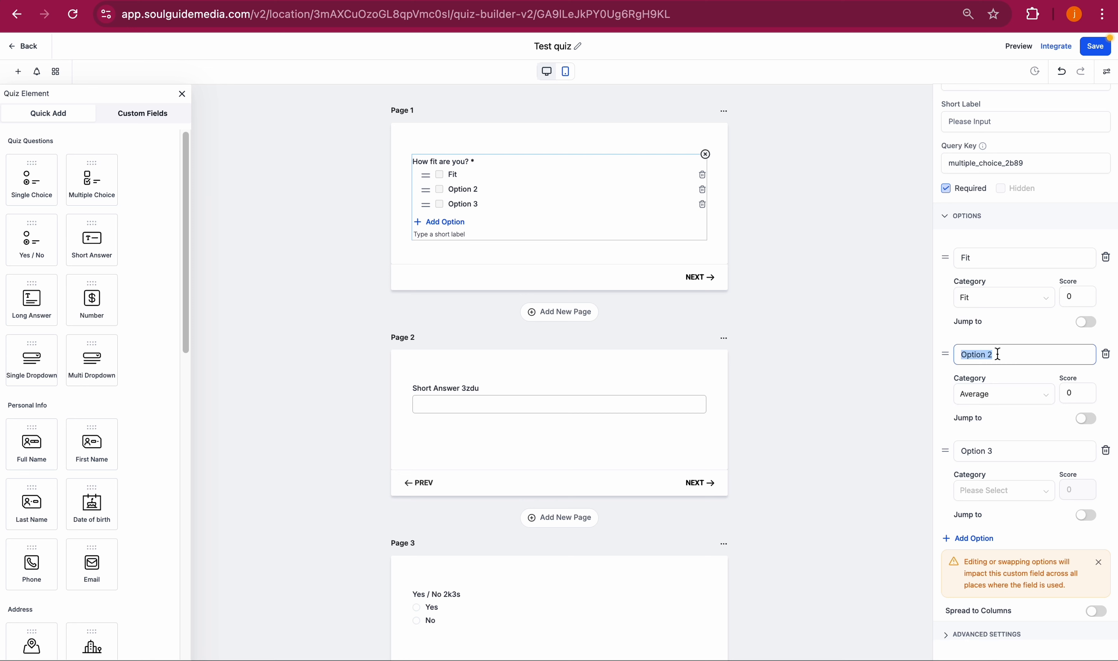
text(Average)
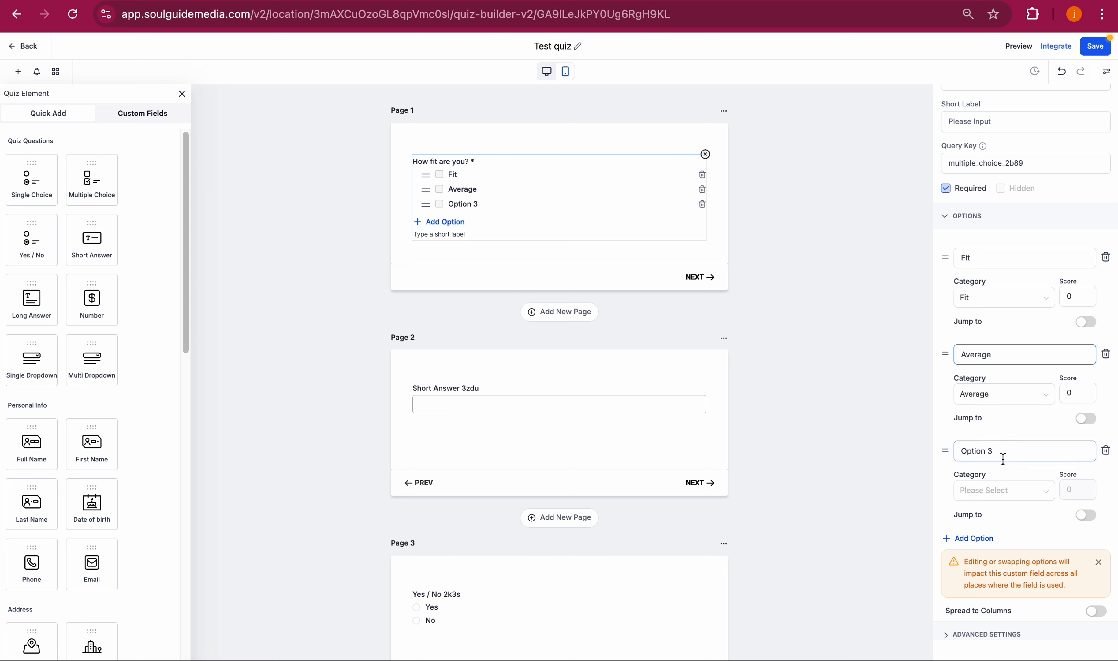
Rename the third answer option "Not fit" and assign it the Not fit category
triple_click(1000, 449)
text(No)
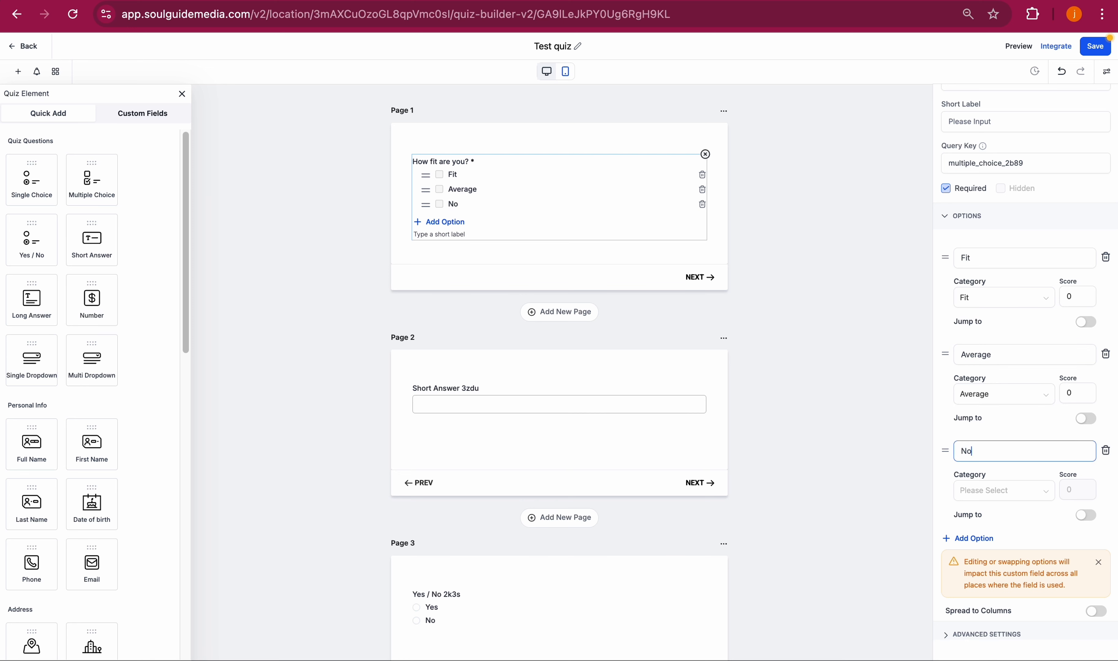
text(t fit)
click(1004, 490)
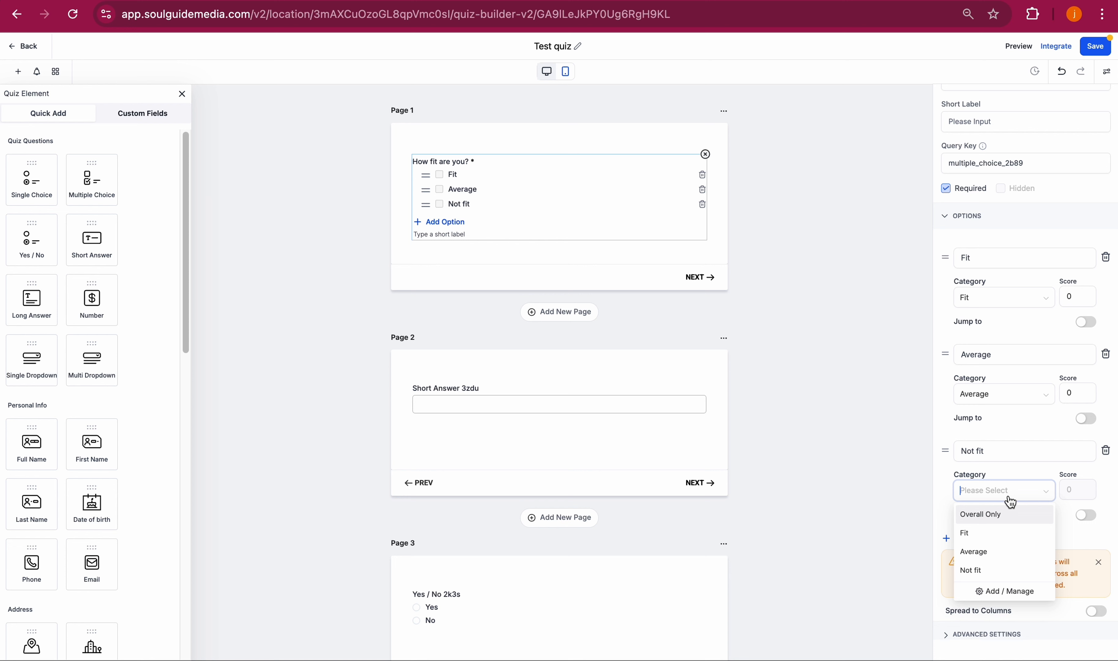
click(1001, 570)
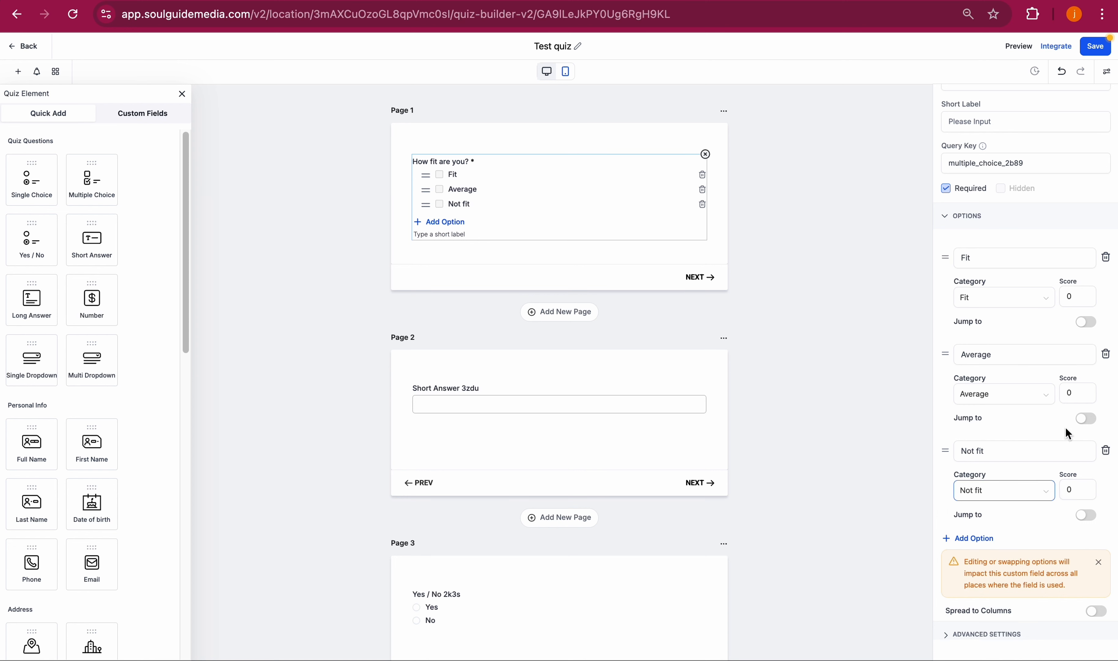
Set the option scores to 100 for Fit, 50 for Average and 5 for Not fit
scroll(1066, 431, up, 3)
scroll(1066, 431, down, 3)
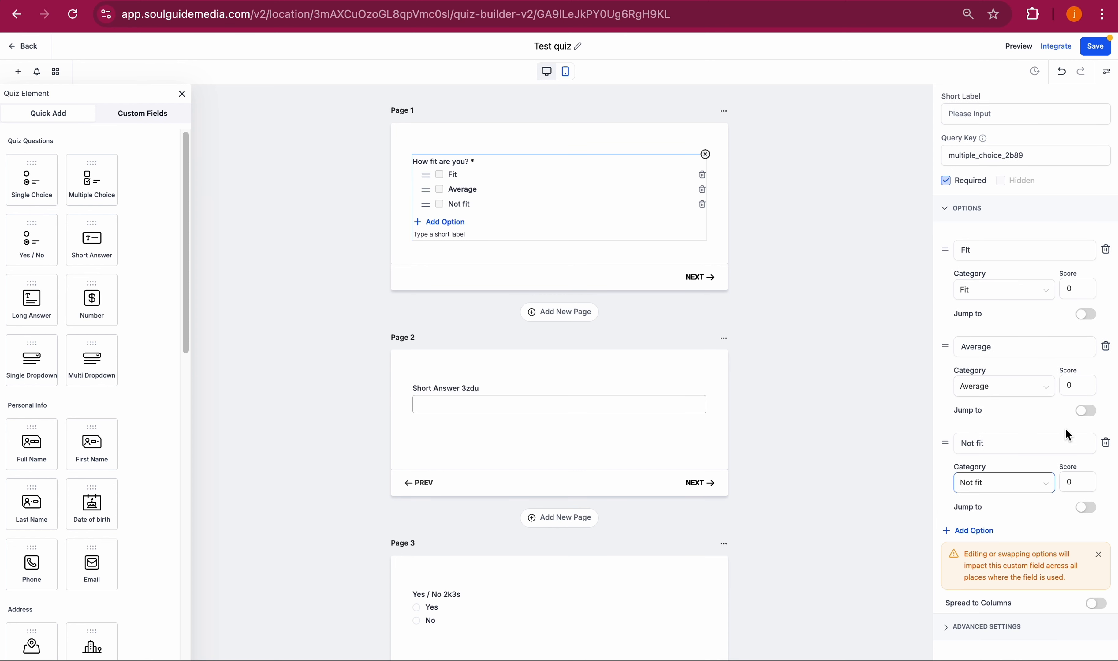
double_click(1078, 288)
double_click(1079, 379)
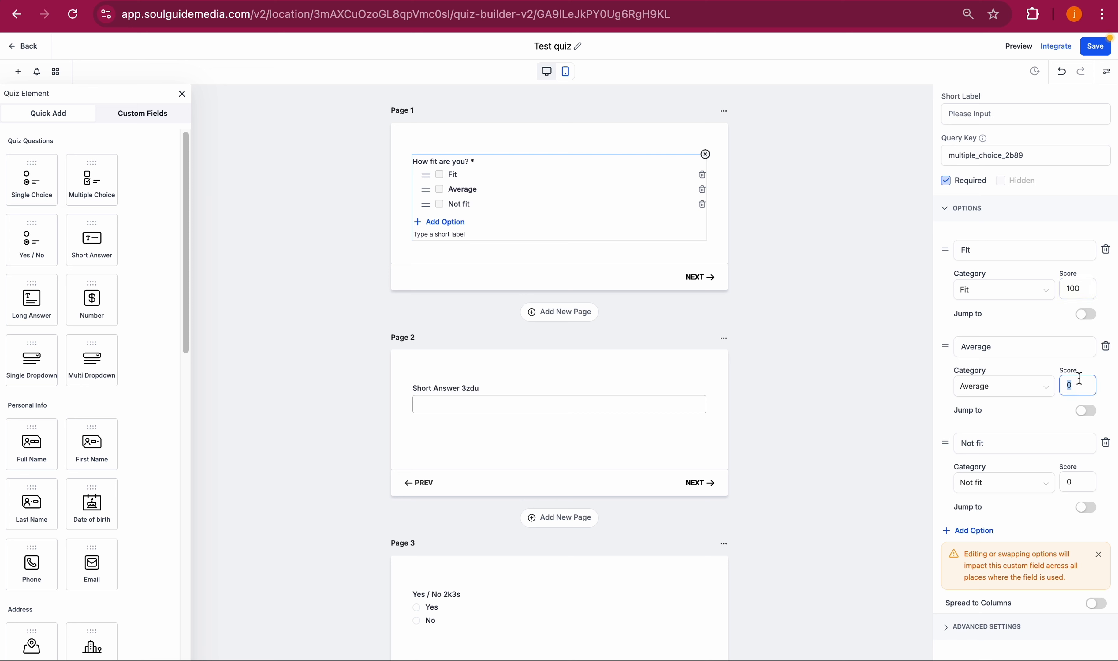
double_click(1078, 482)
Enable Jump to for the Fit option and make it lead to the question Number 1a4m
scroll(1022, 376, up, 3)
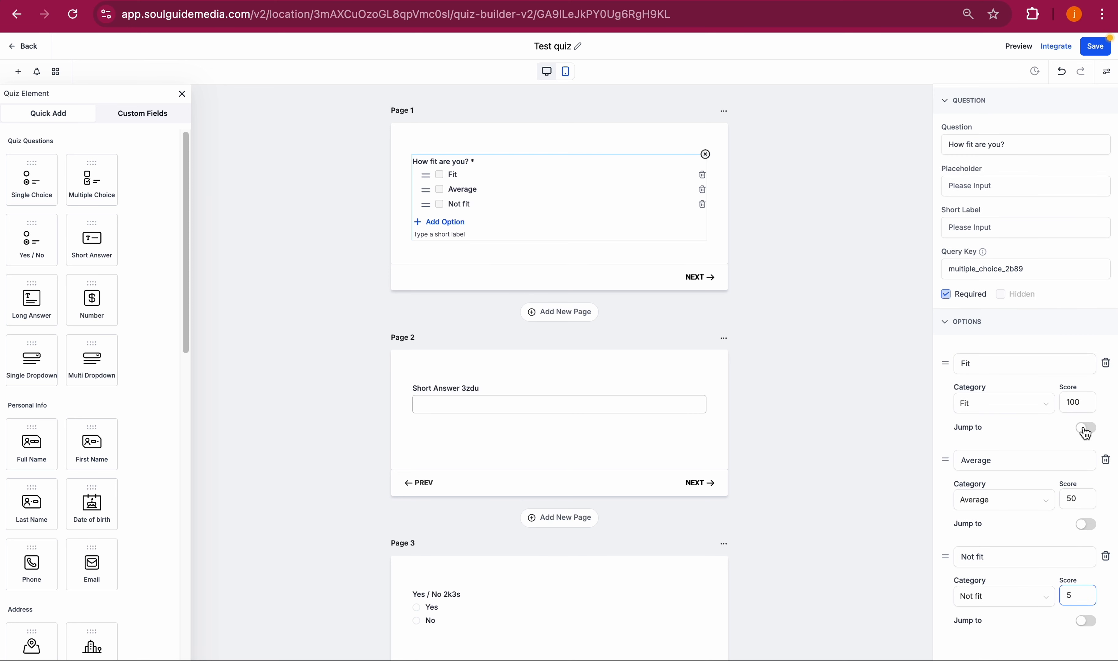
click(1083, 428)
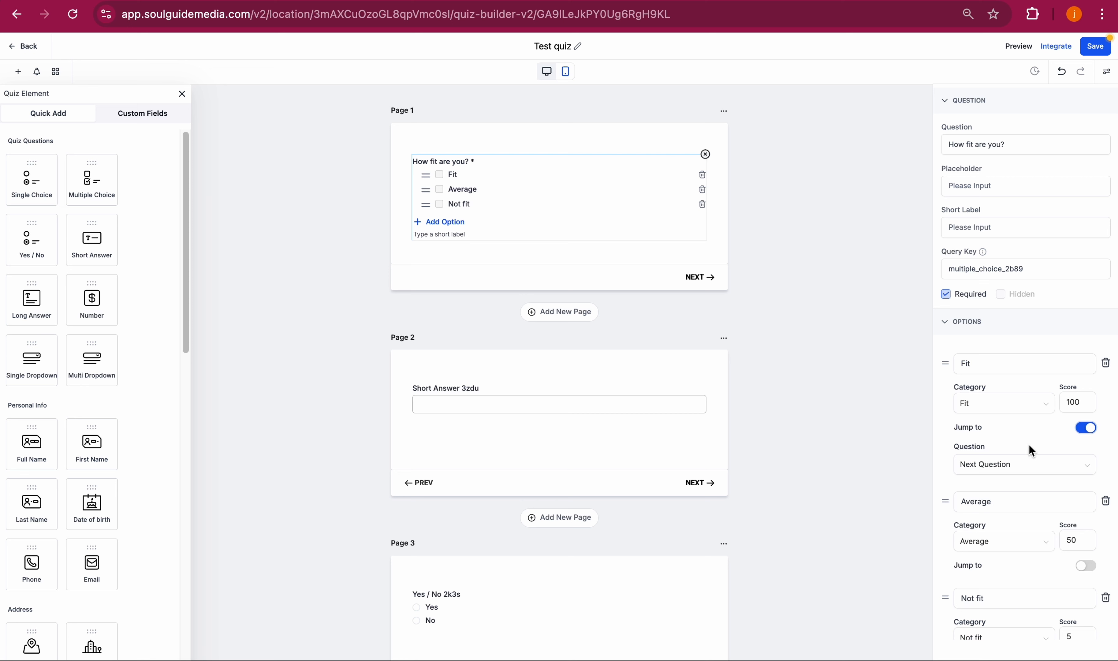
click(1018, 465)
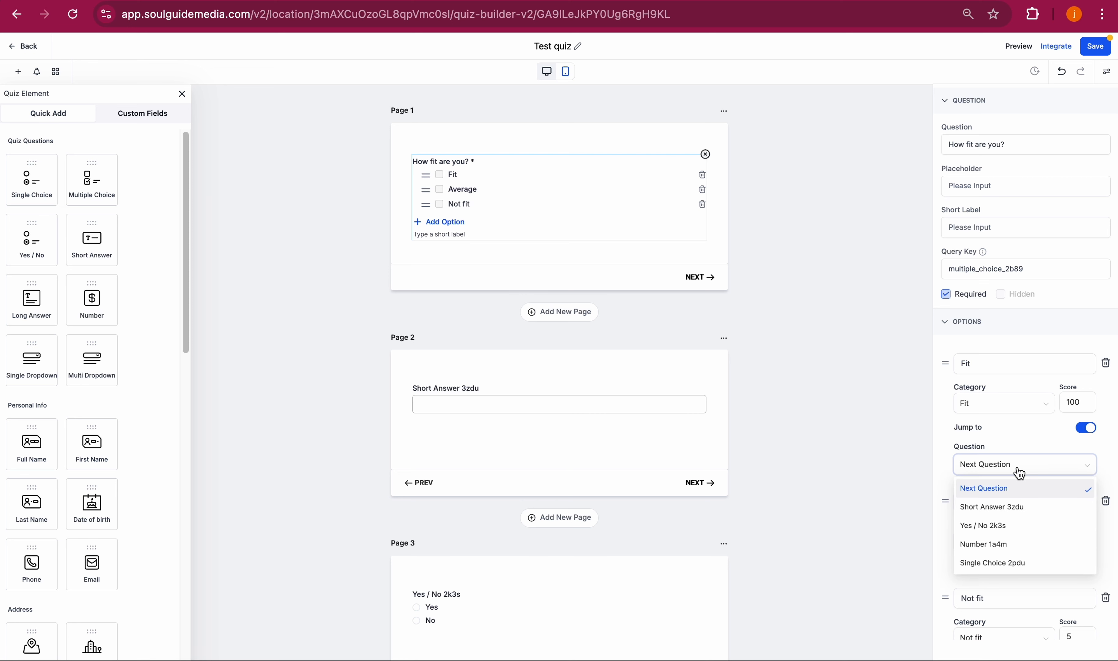
click(1011, 549)
Enable Jump to for the Average option and make it lead to the question Number 1a4m
scroll(1042, 519, down, 3)
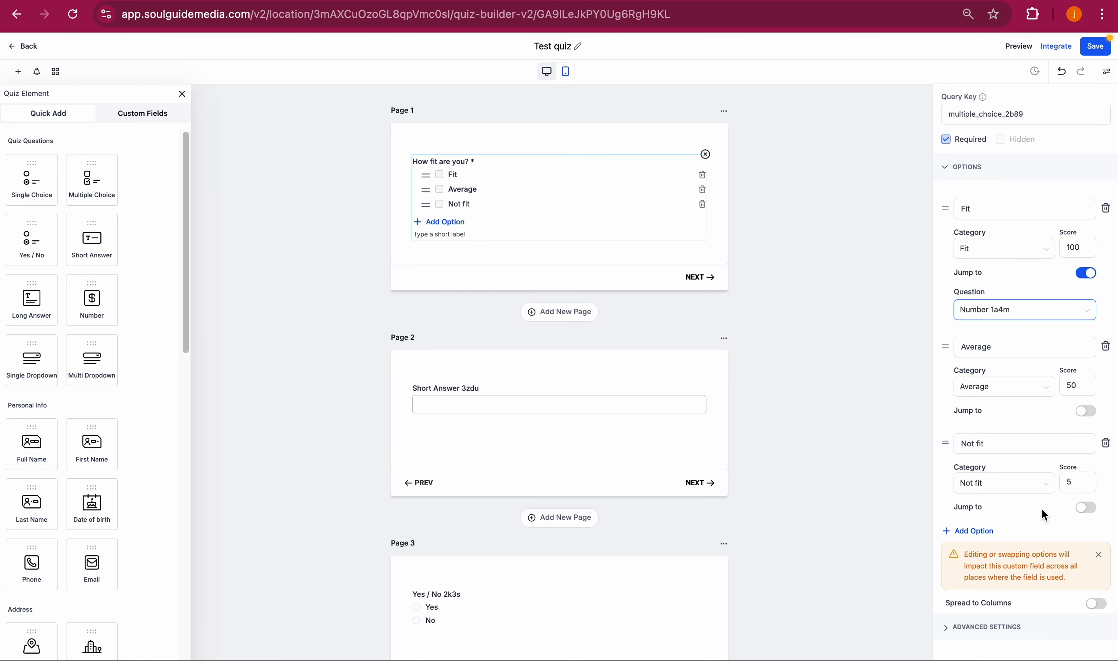
click(1086, 411)
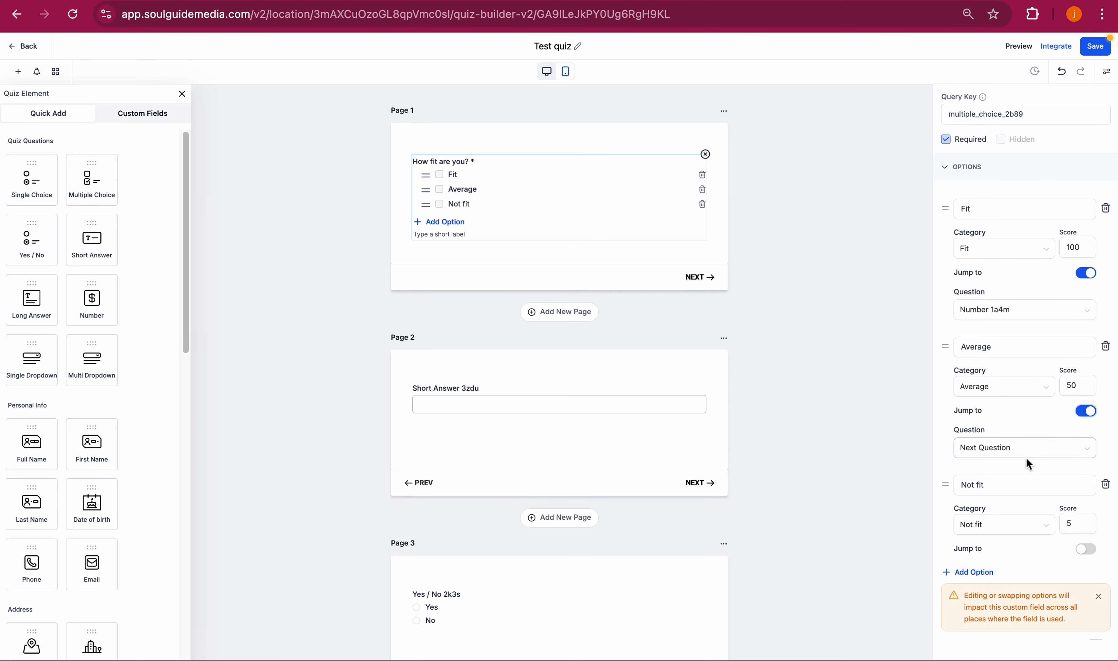
click(1021, 450)
click(1016, 527)
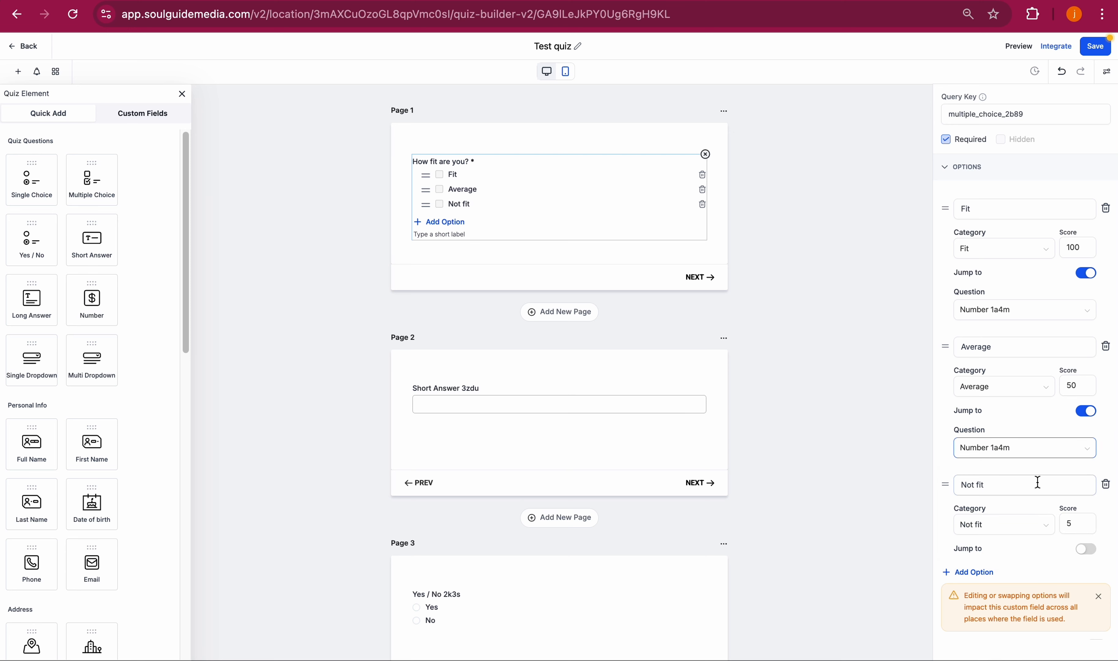
Enable Jump to for the Not fit option
scroll(1041, 458, down, 1)
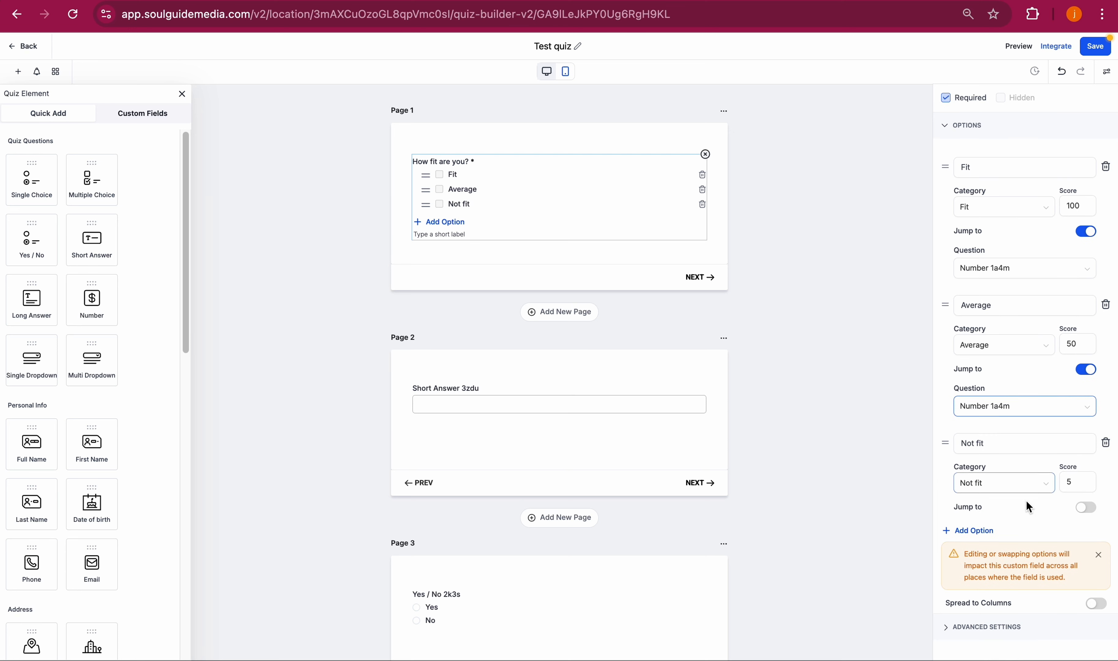
click(1085, 507)
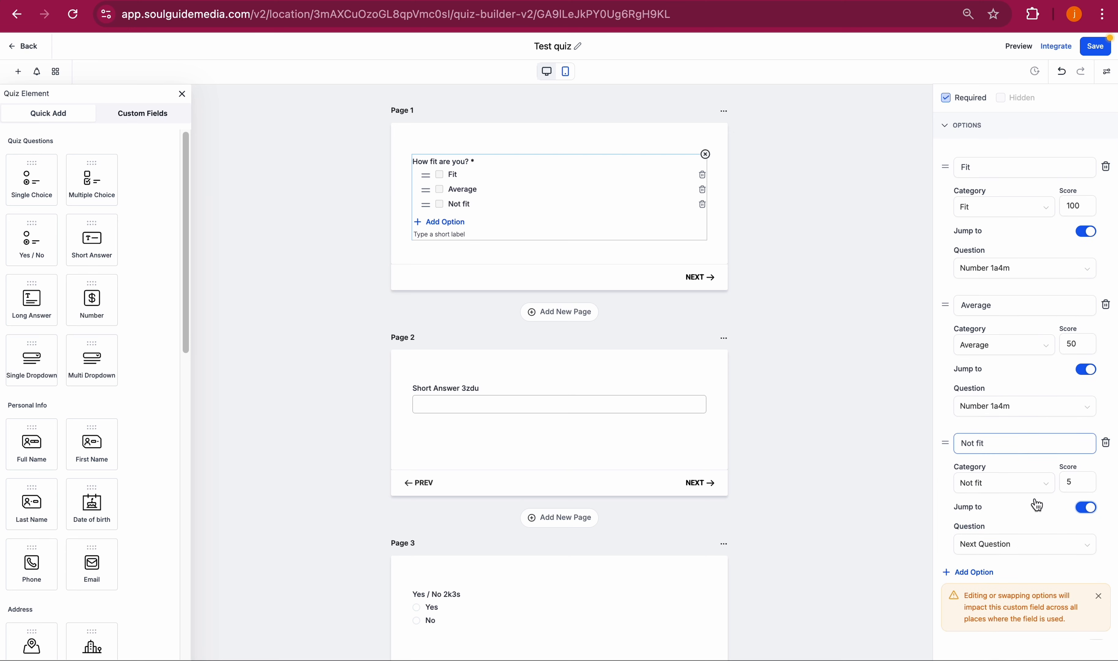
scroll(1087, 515, down, 1)
Review the quiz's layout styles and advanced style settings, and save the quiz
scroll(1059, 227, up, 6)
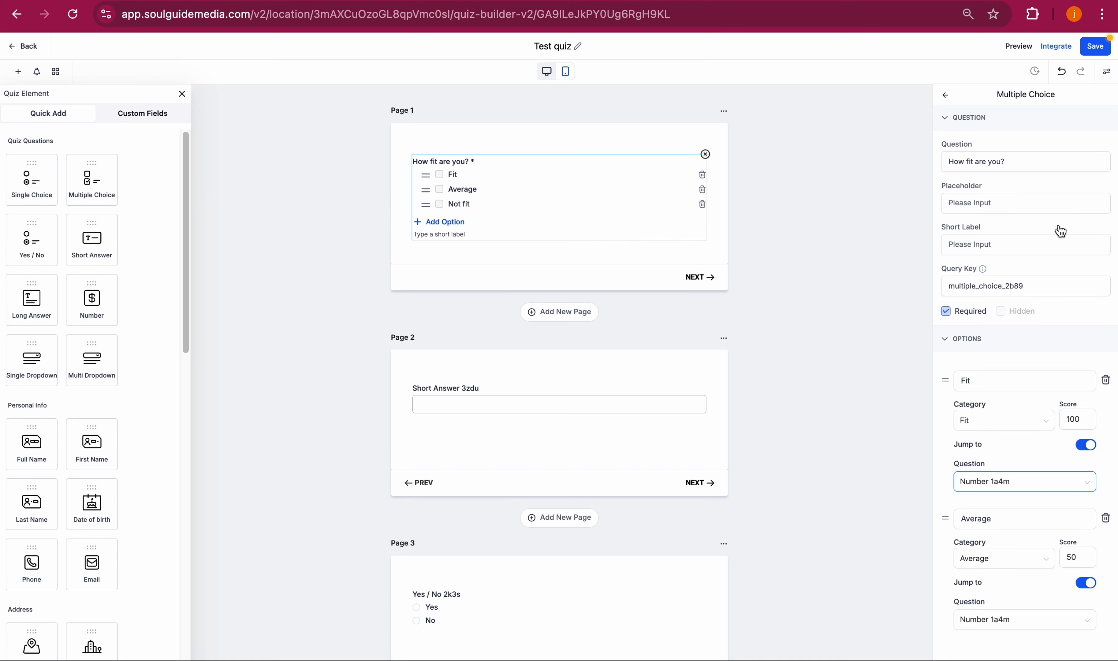
click(1105, 72)
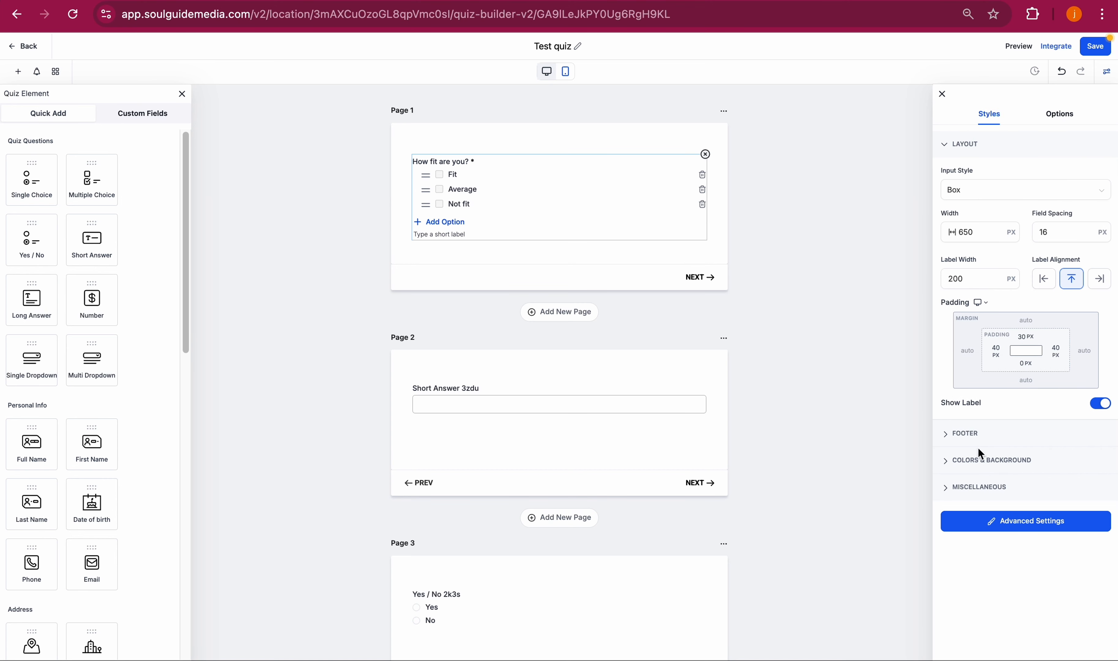
click(1007, 522)
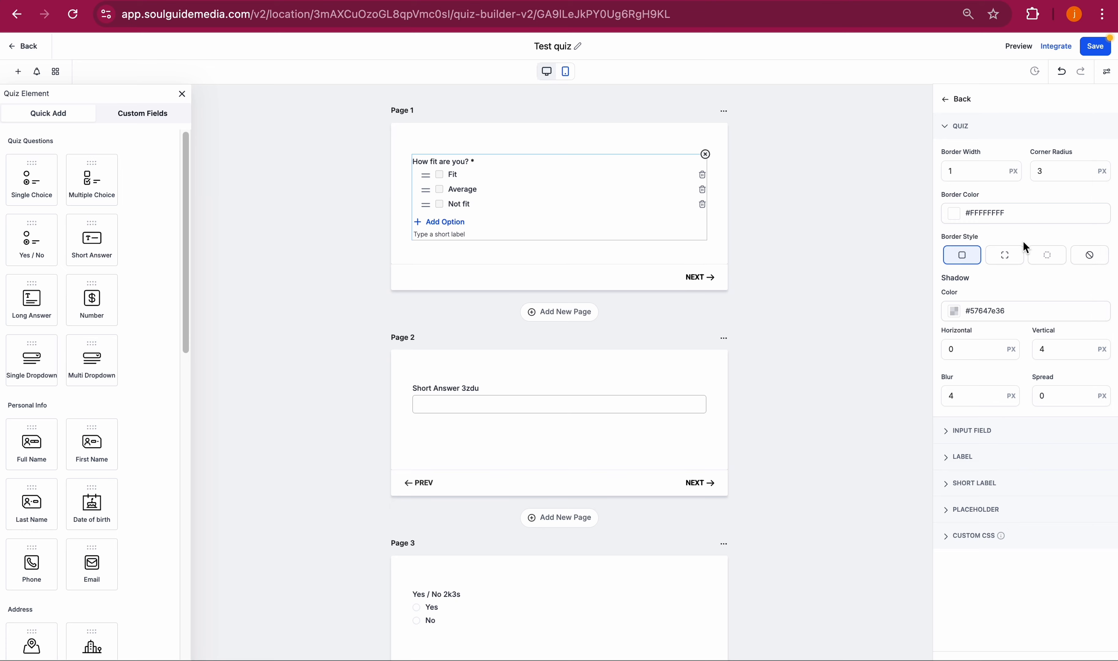
click(948, 104)
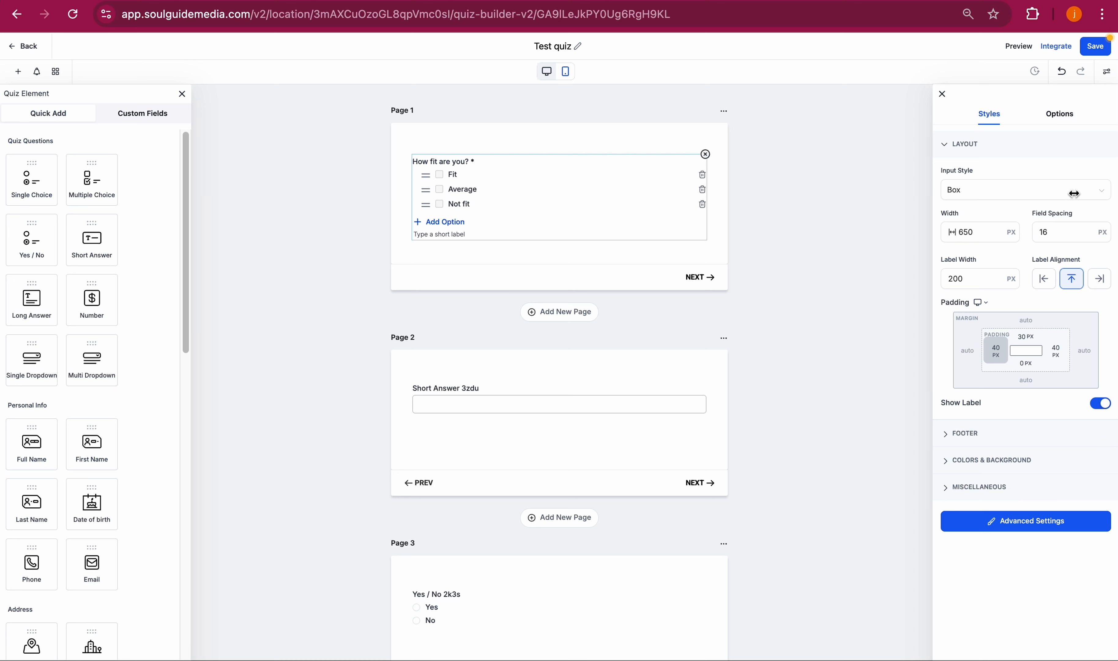
click(1095, 53)
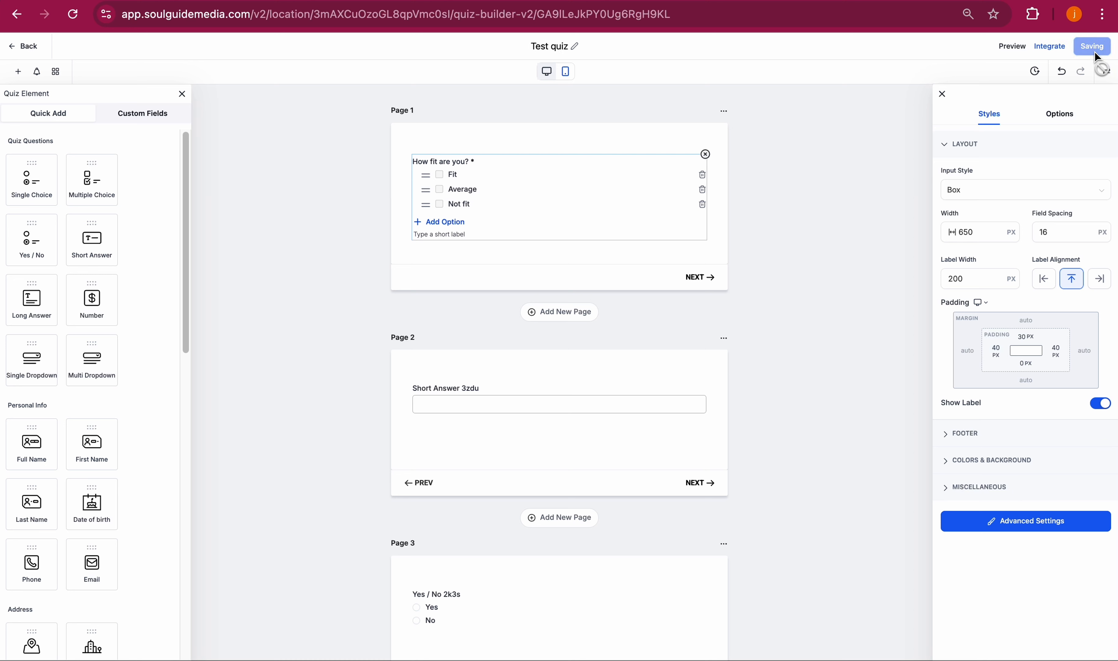
Open the result template for editing and look through its page preview and header content settings
scroll(597, 489, down, 10)
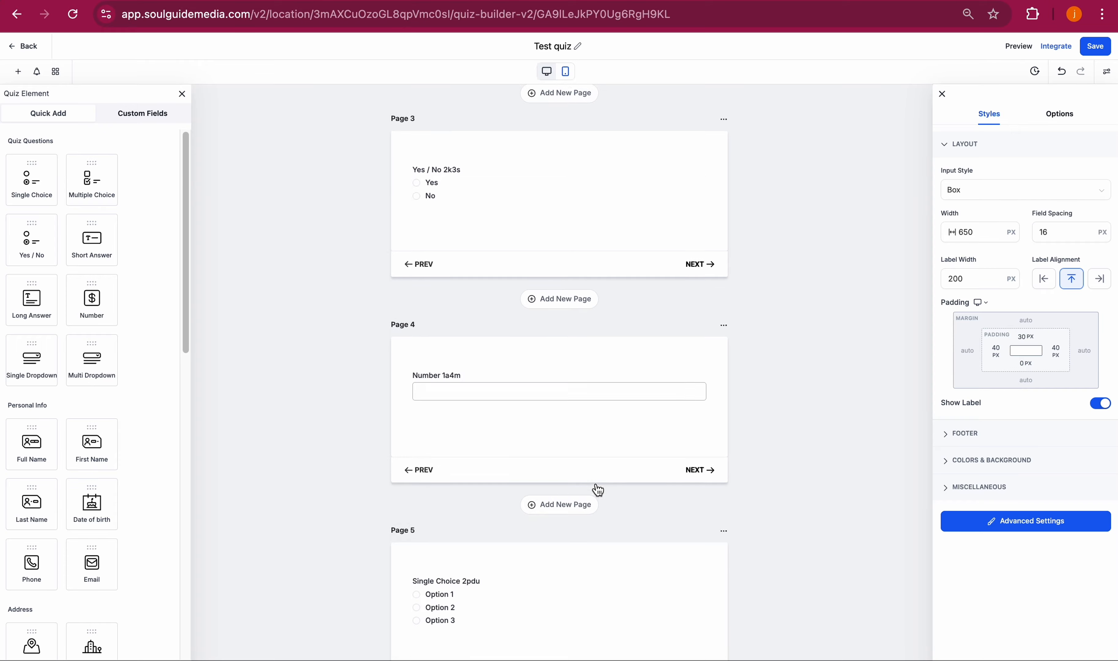
scroll(598, 489, down, 5)
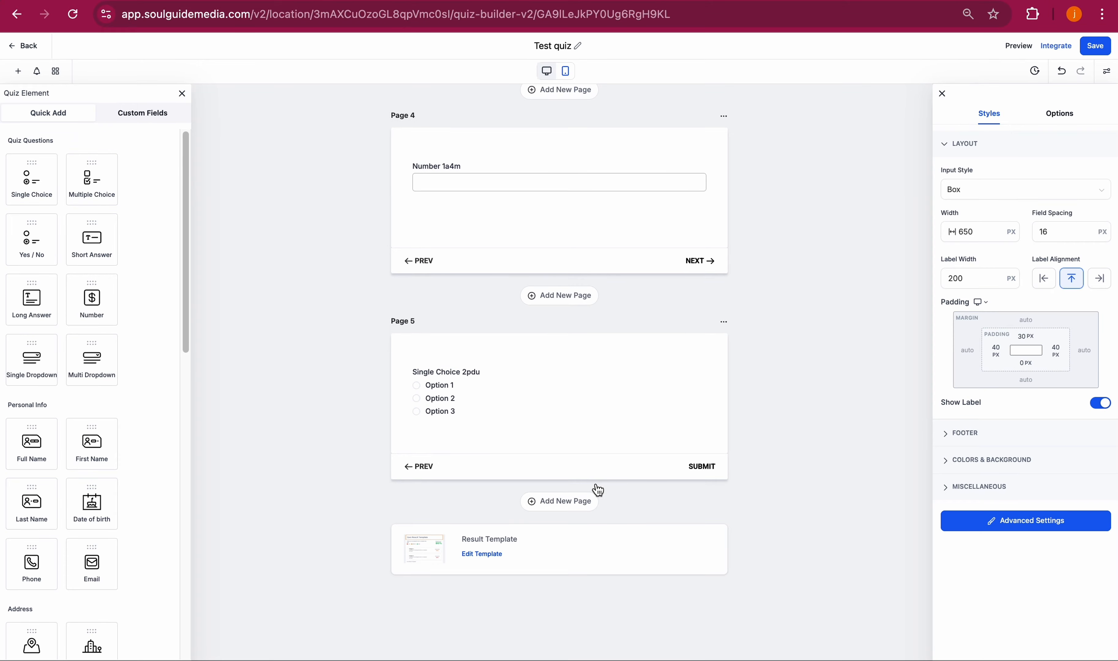
click(482, 554)
scroll(663, 355, down, 3)
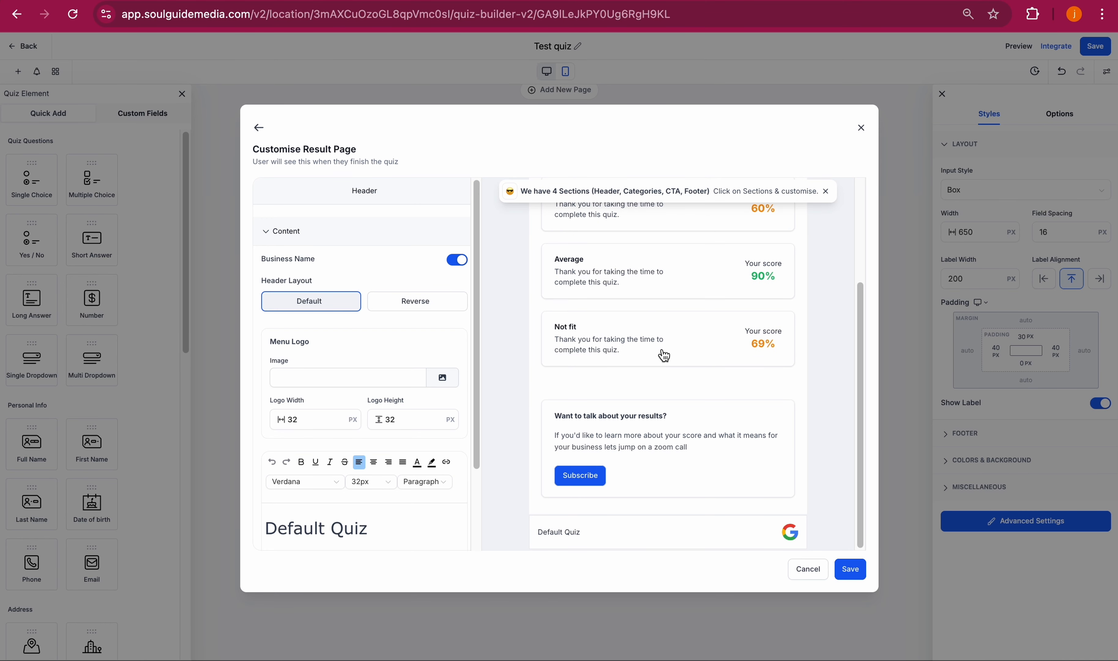
scroll(663, 355, up, 3)
scroll(416, 283, down, 2)
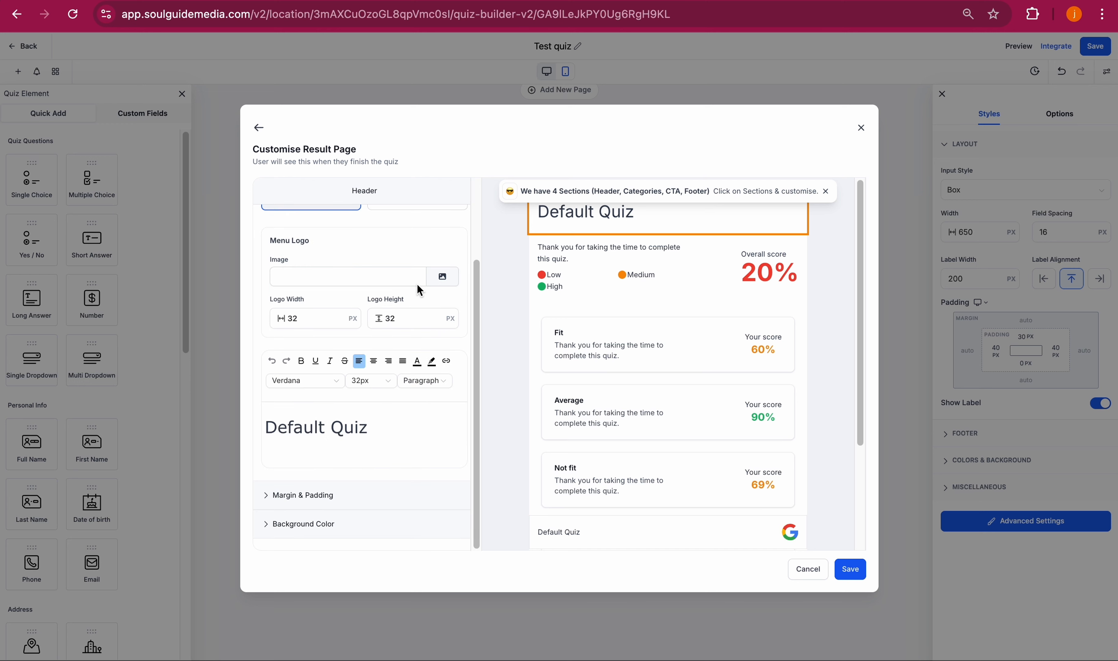
scroll(416, 283, up, 2)
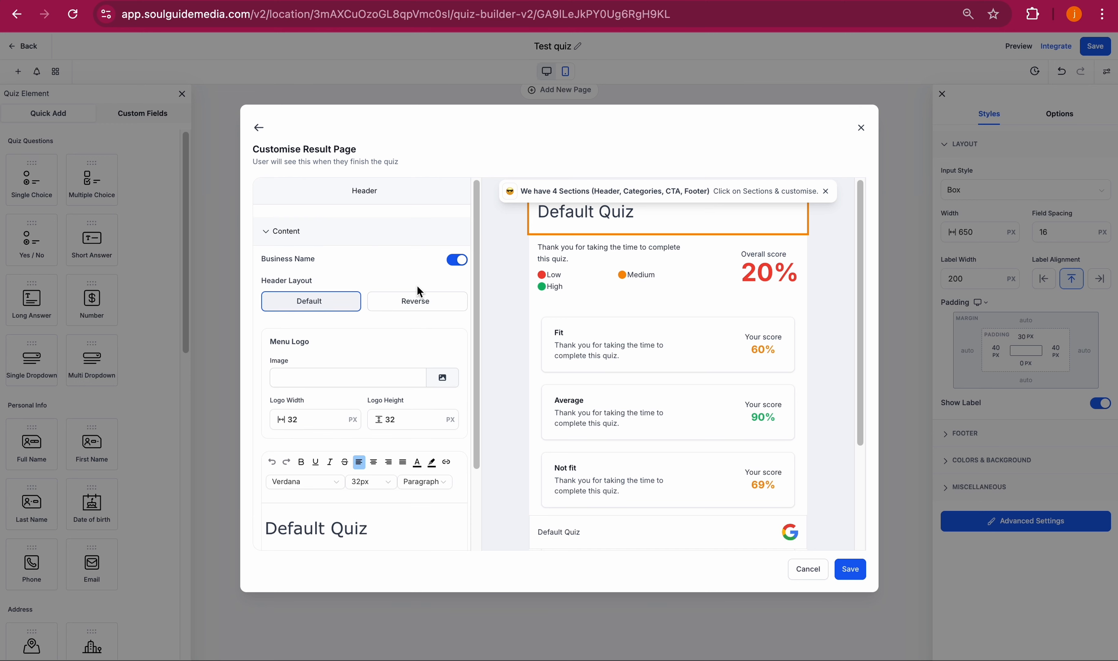
scroll(416, 285, down, 2)
scroll(416, 285, up, 2)
scroll(446, 389, down, 2)
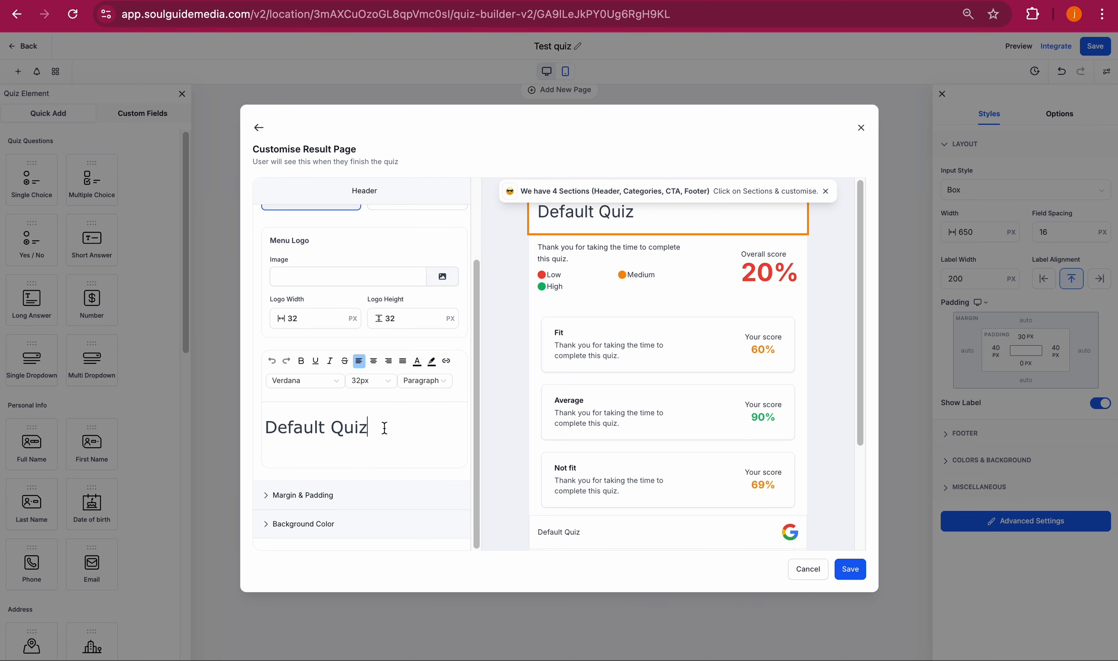
Replace the result page's header title with "Results: How fit are you?"
triple_click(384, 427)
text(Res)
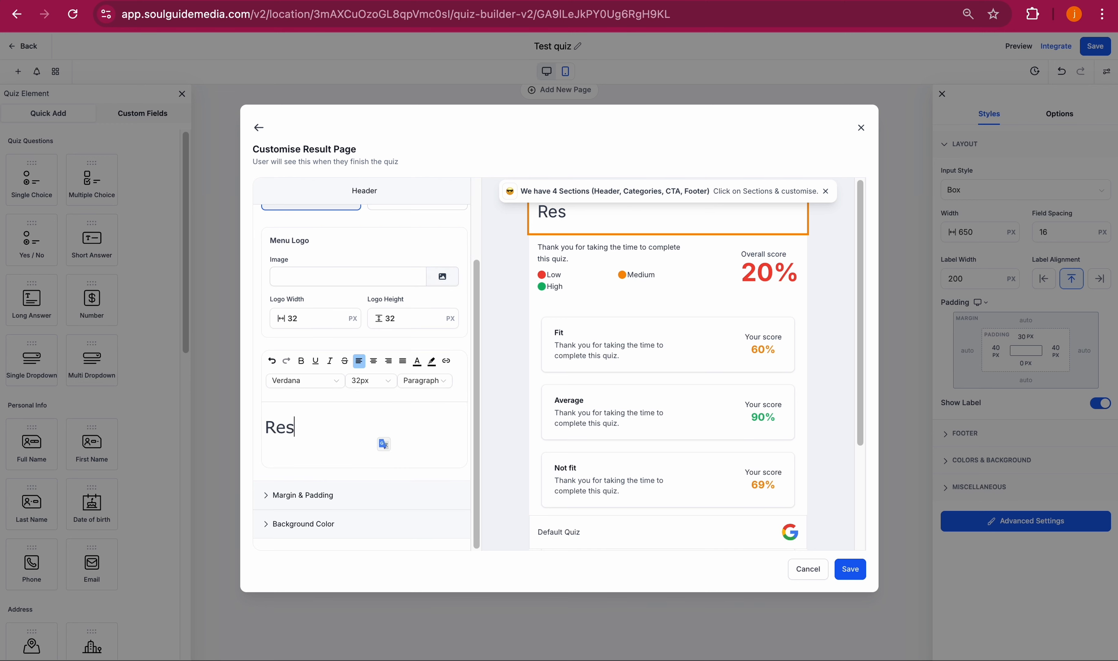
text(ults: How fit are you)
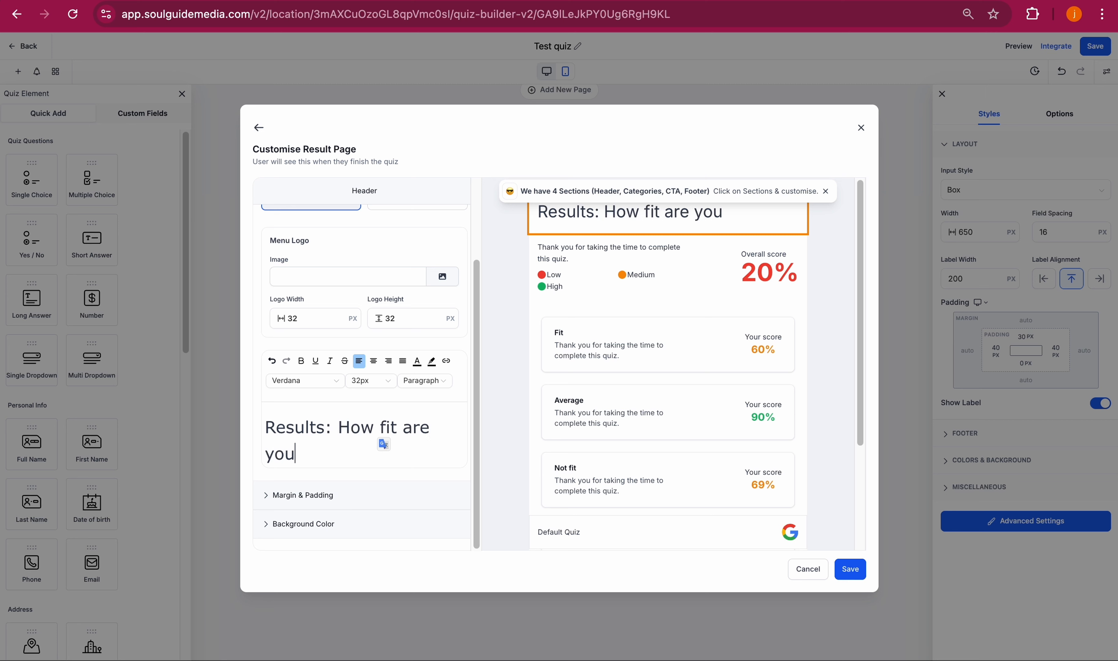
text(?)
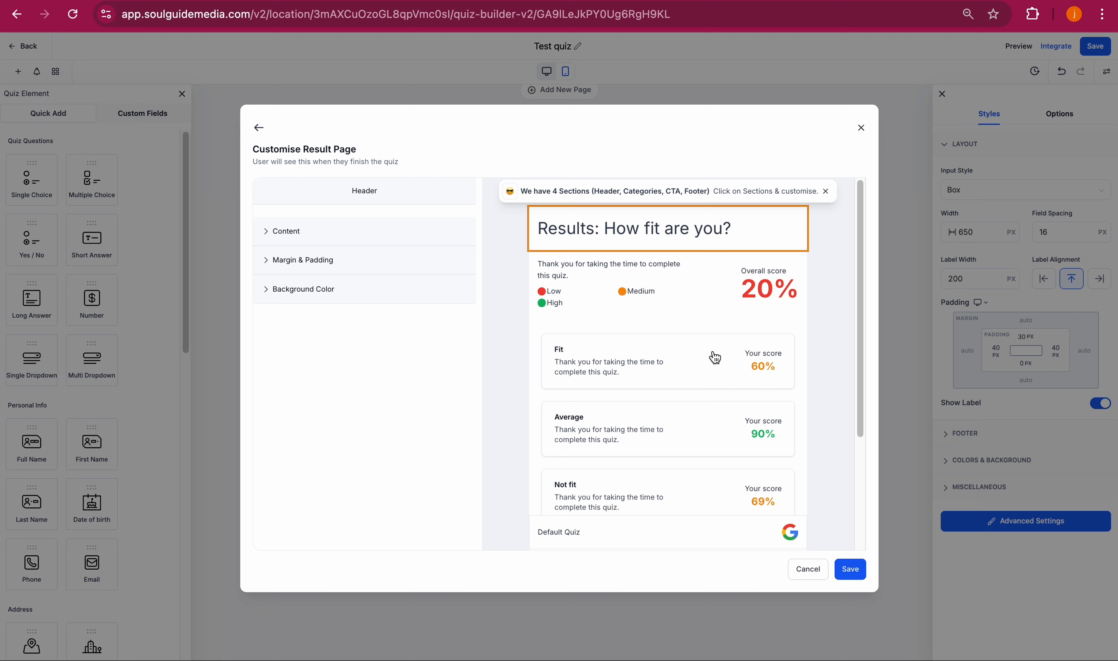
Examine the Category Score section's dynamic content for the Low tier and its margin and padding settings
click(712, 355)
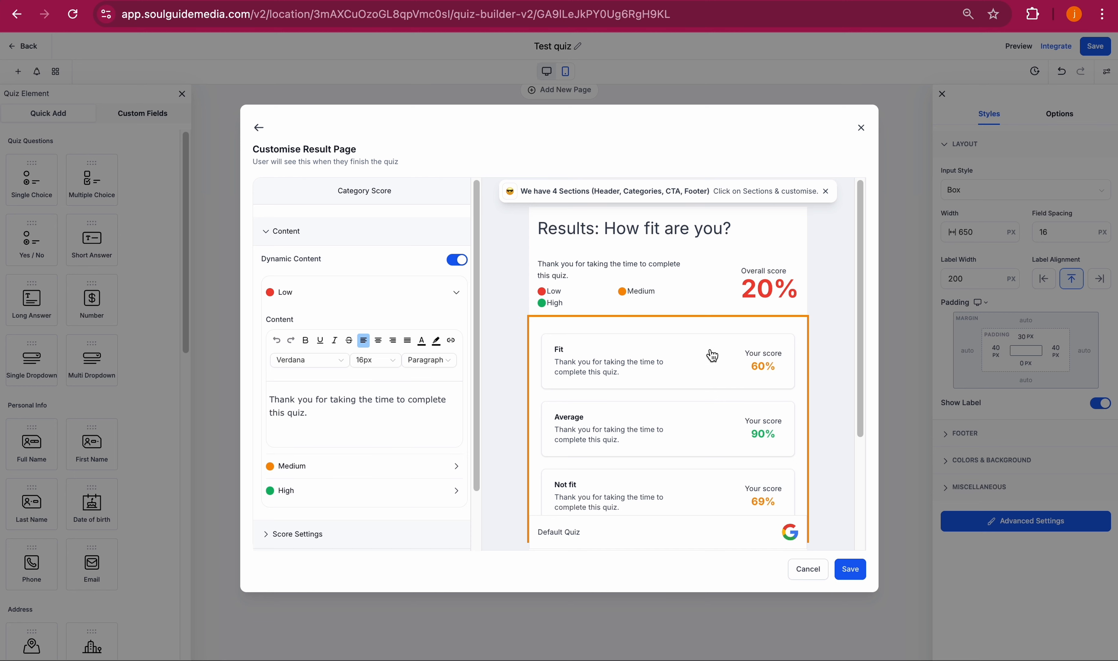
click(280, 293)
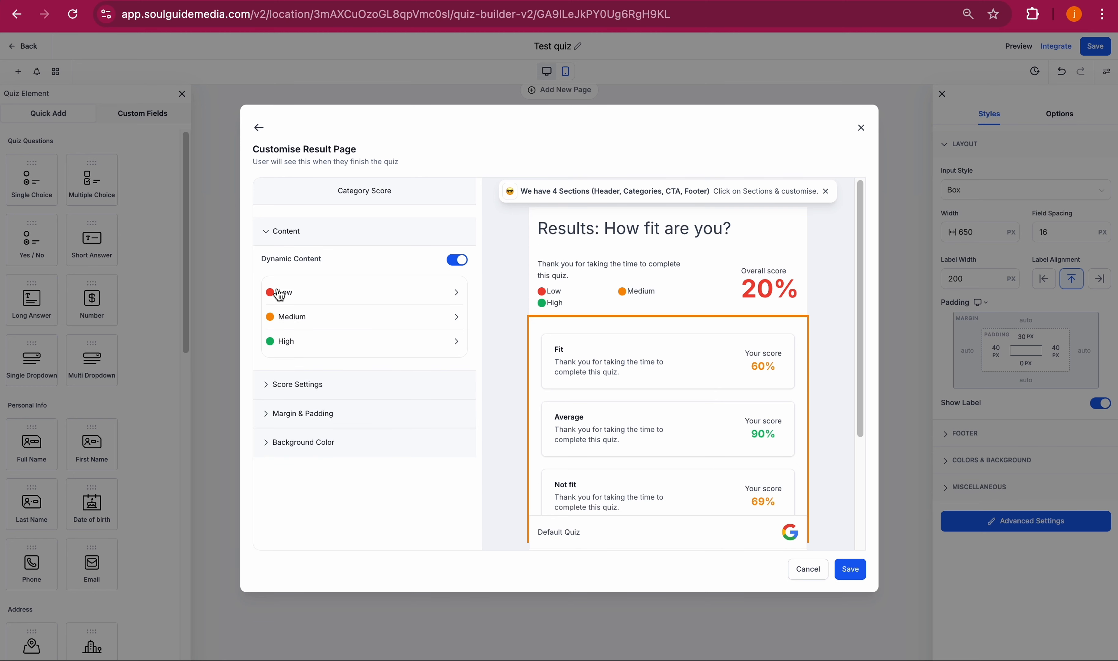
click(298, 384)
click(305, 336)
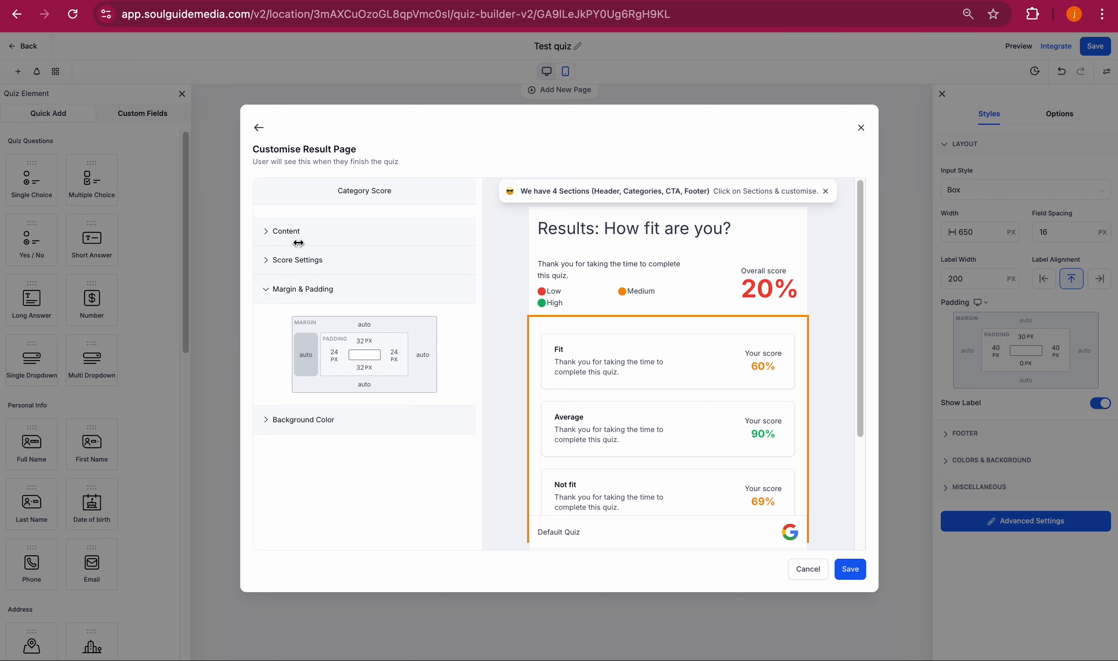
click(294, 232)
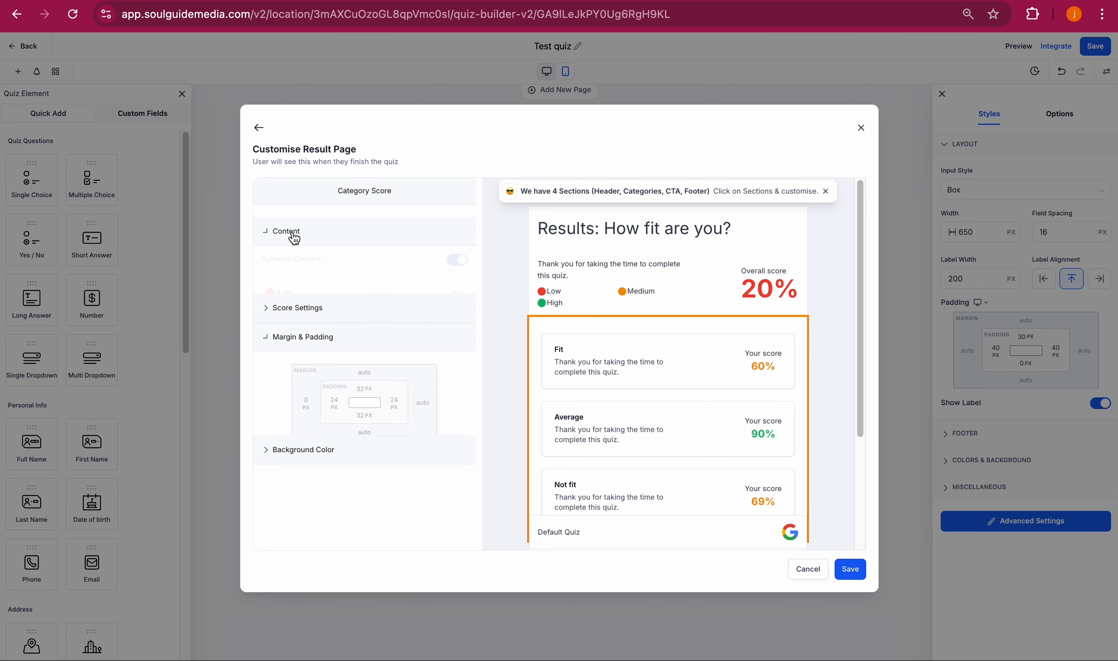
click(456, 294)
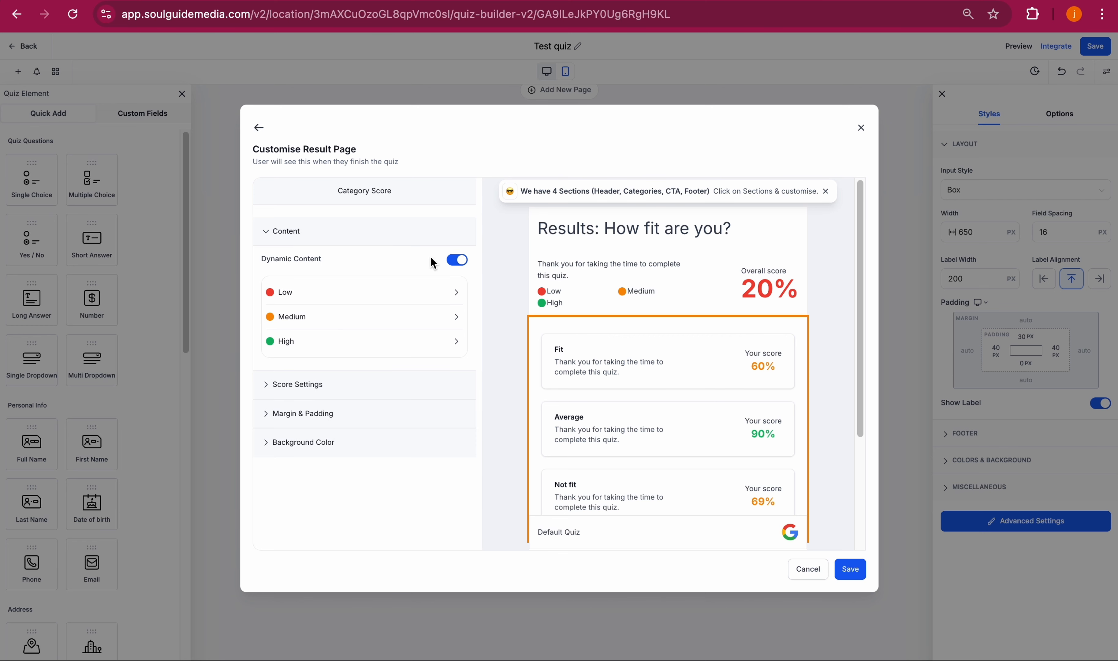
click(296, 301)
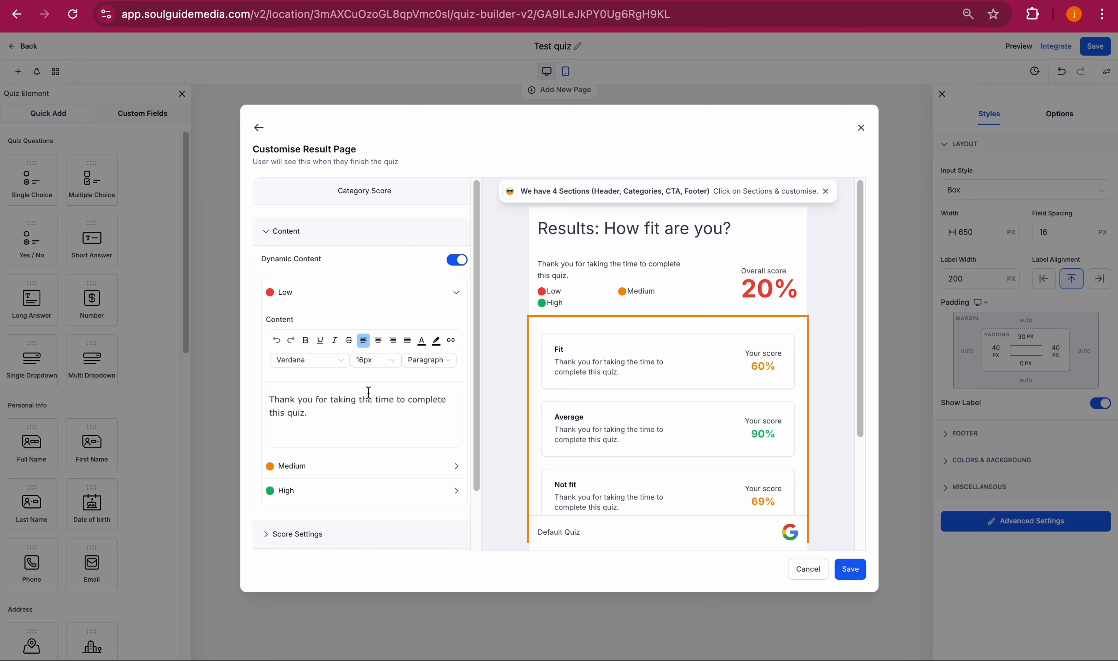
scroll(368, 391, down, 1)
Examine the Overall Score section's dynamic content for the Low and Medium tiers
click(675, 298)
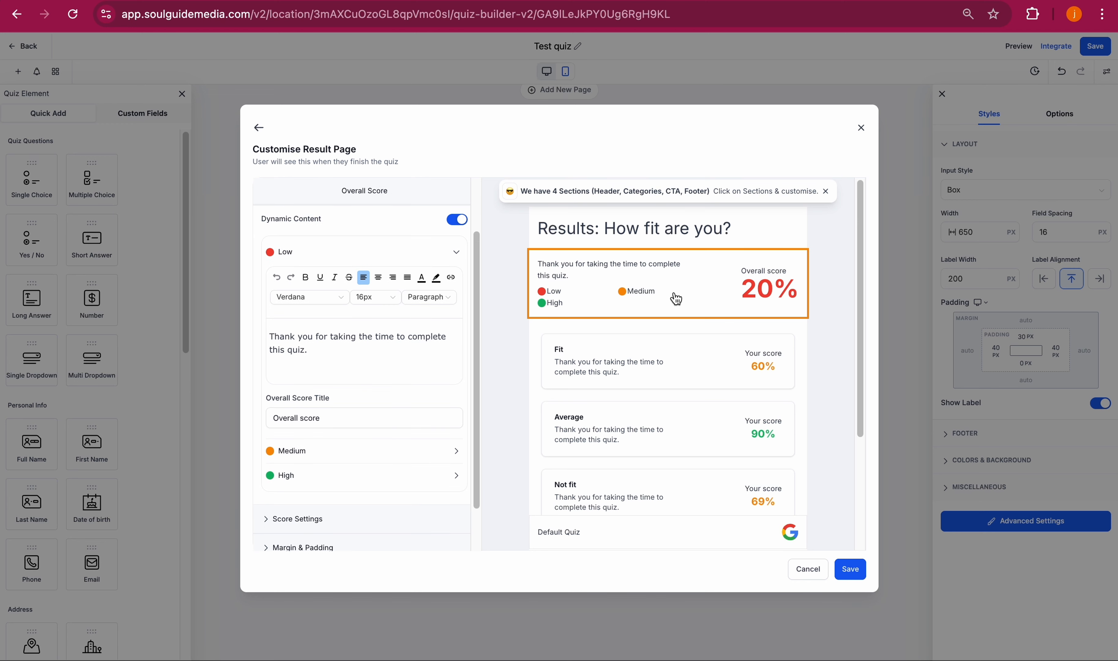
scroll(398, 358, up, 2)
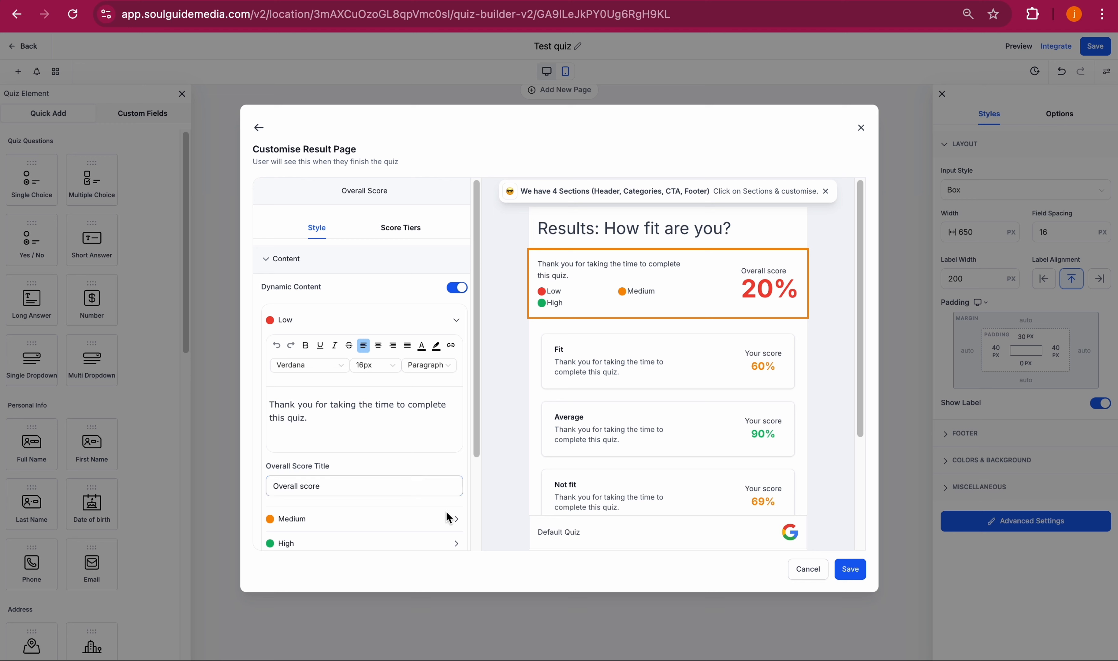
click(442, 522)
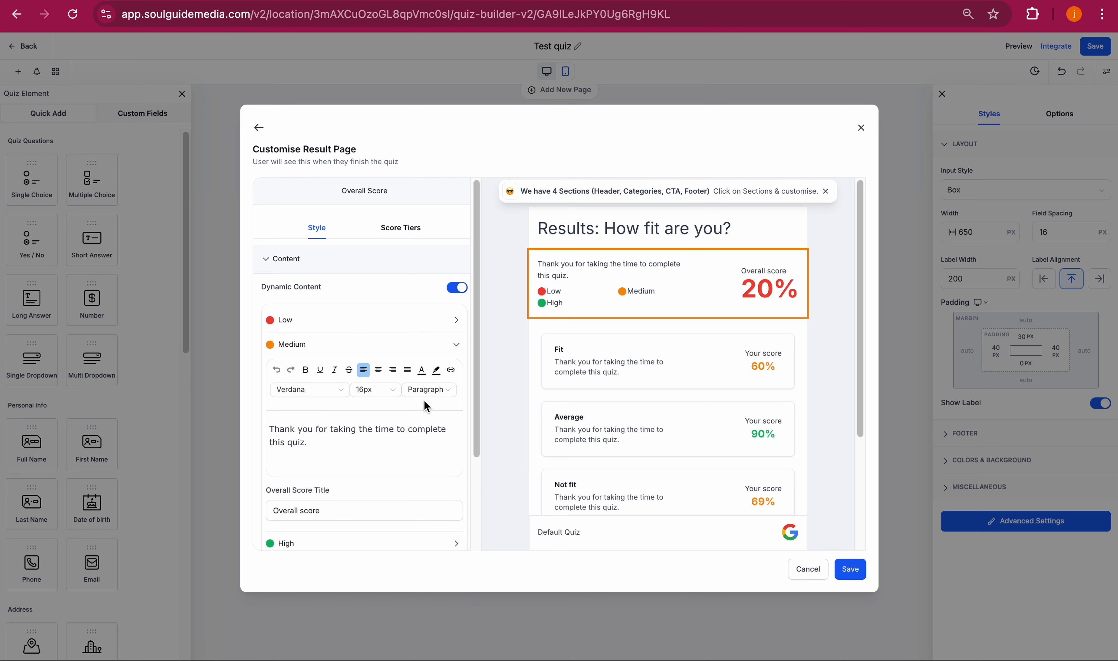
Rename the overall score tiers from lowest to highest as "Not fit", "Average" and "Fit"
click(409, 227)
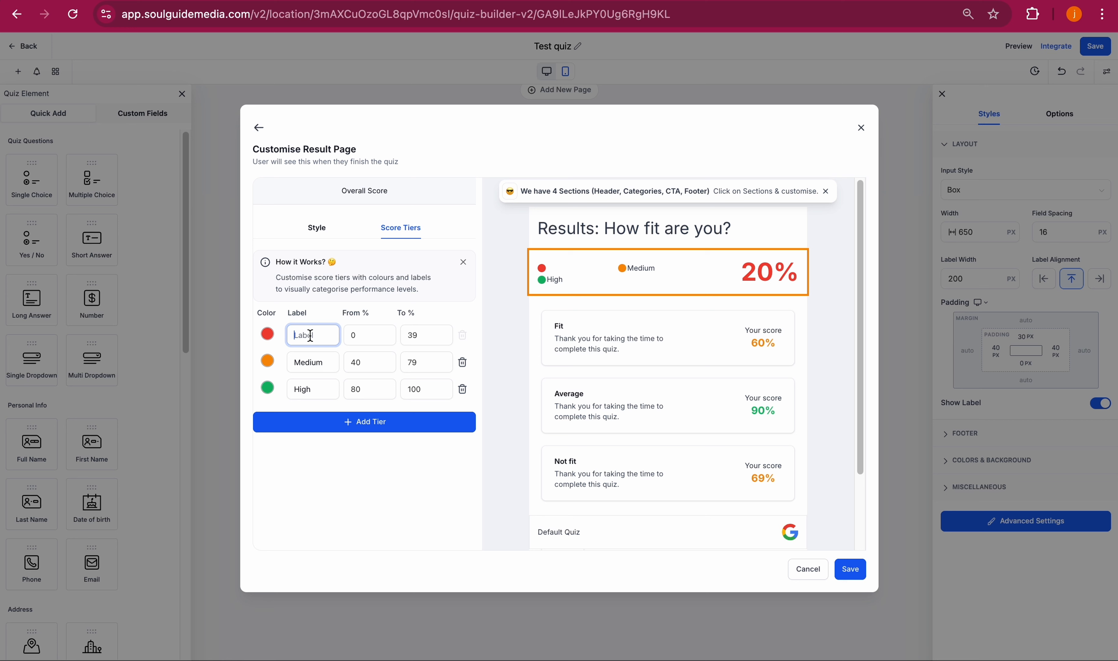
text(fit)
double_click(325, 362)
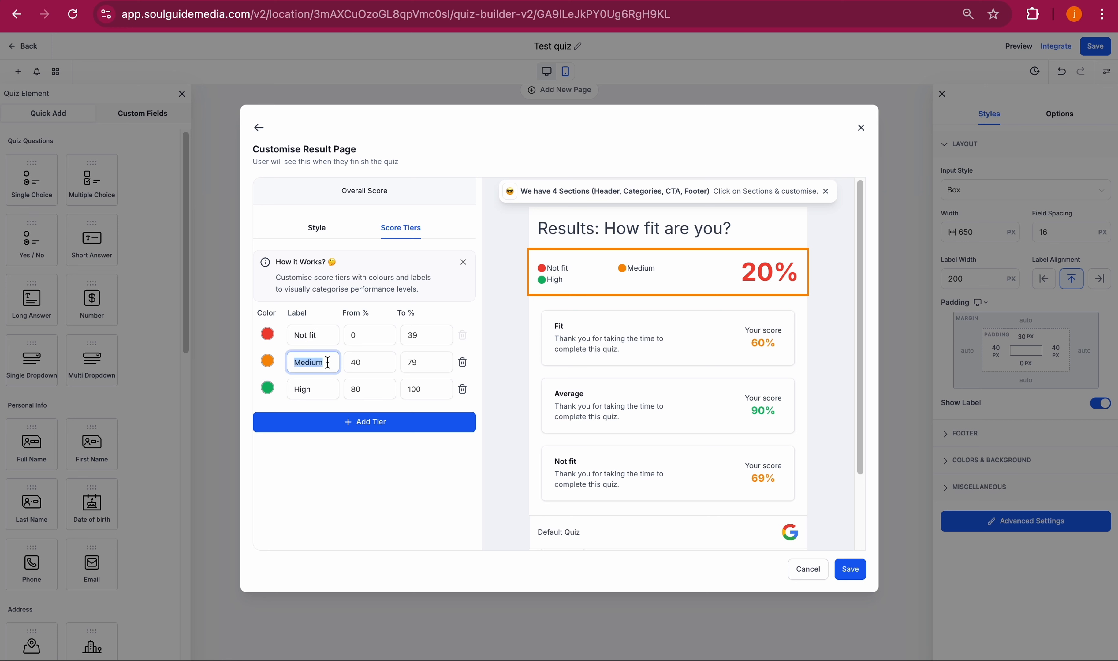
text(Average)
click(332, 389)
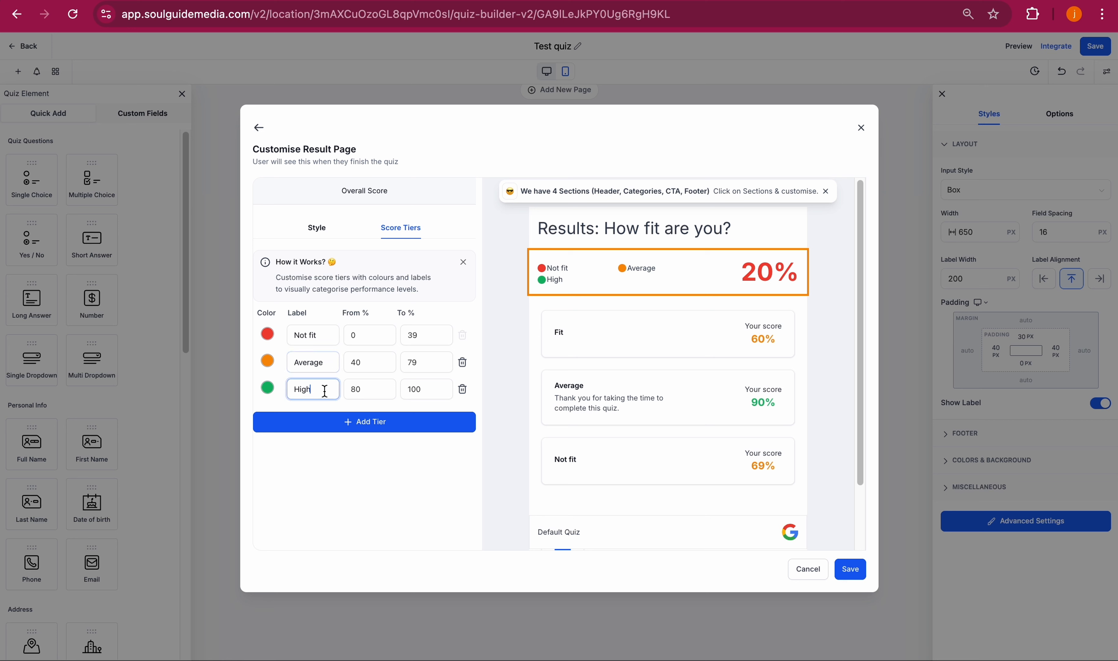
double_click(332, 388)
text(Fit)
Check the score tiers' percentage ranges and the Overall Score section's style settings
click(378, 331)
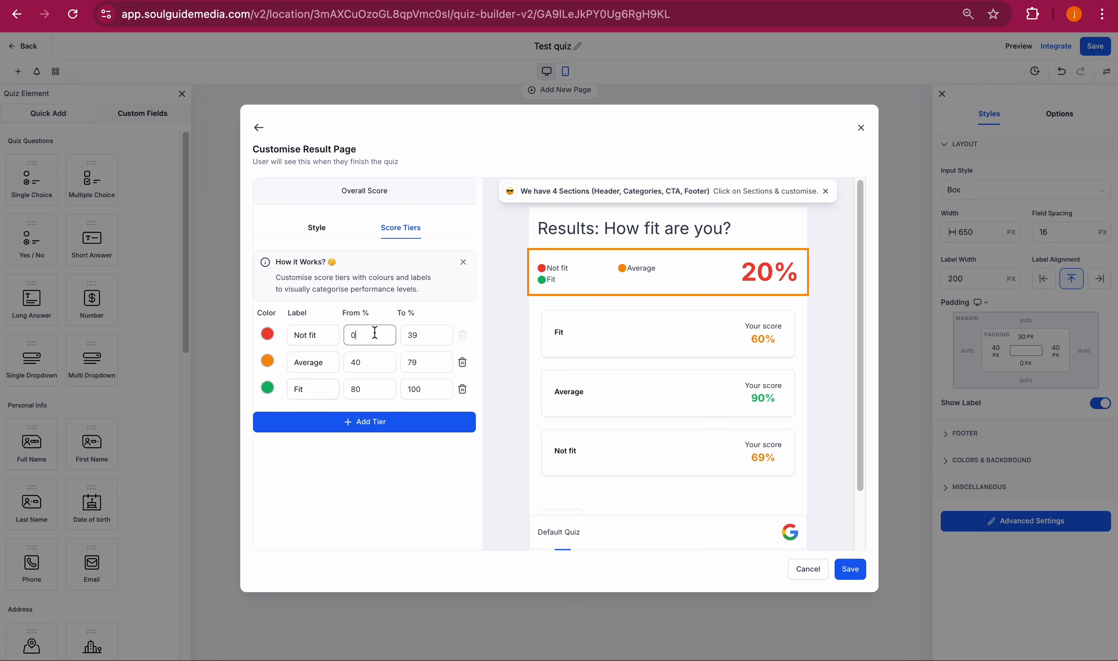
click(374, 365)
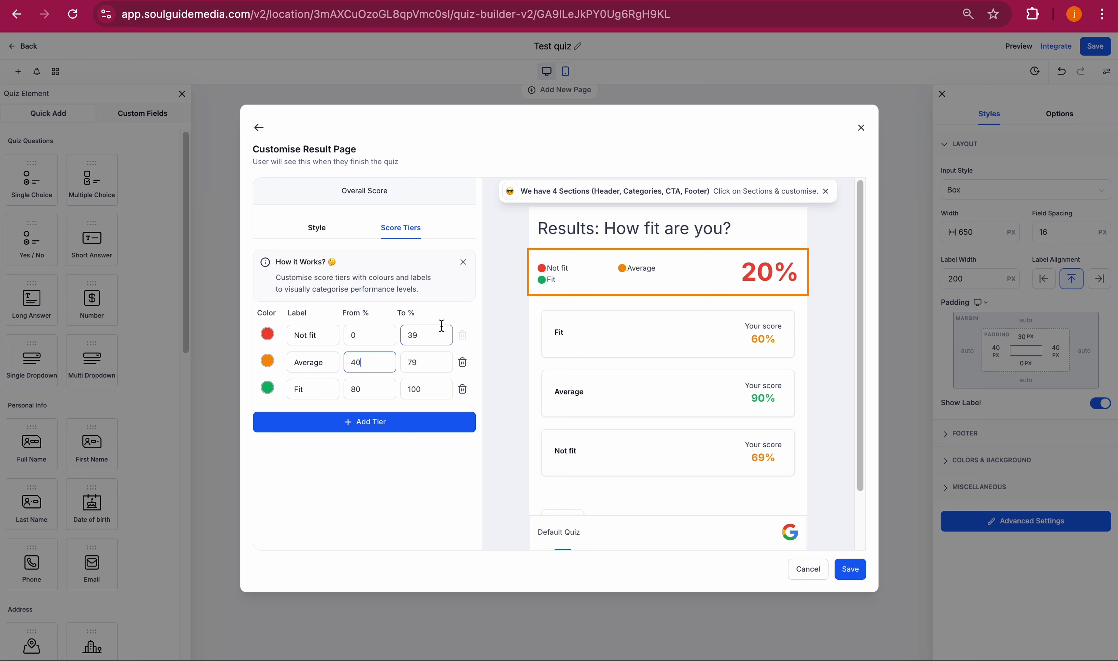
click(647, 278)
click(317, 227)
scroll(380, 332, down, 3)
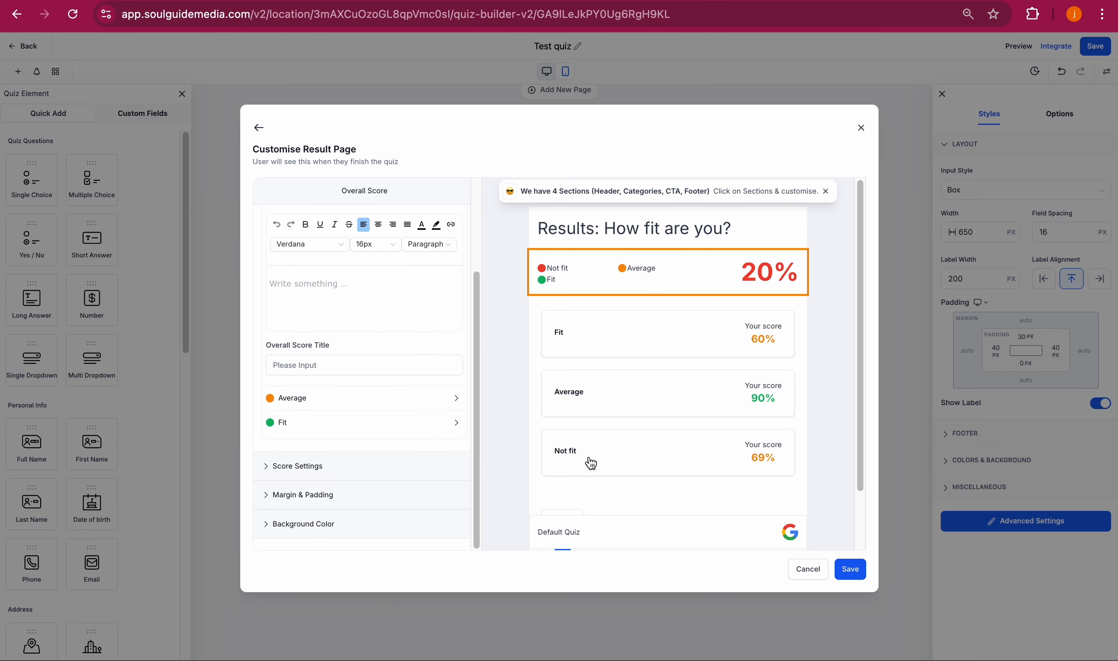
Write "Do you need any guidance on your fitness journey?" as the CTA section's content for the Not fit tier
scroll(641, 476, down, 3)
click(568, 463)
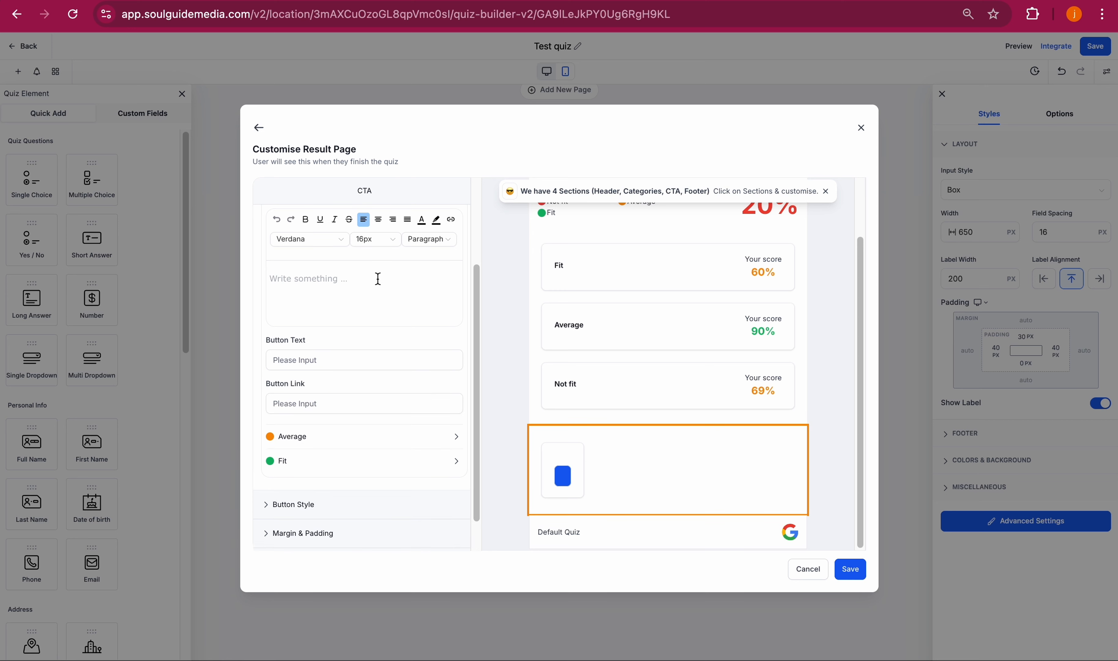
text(Do you need any)
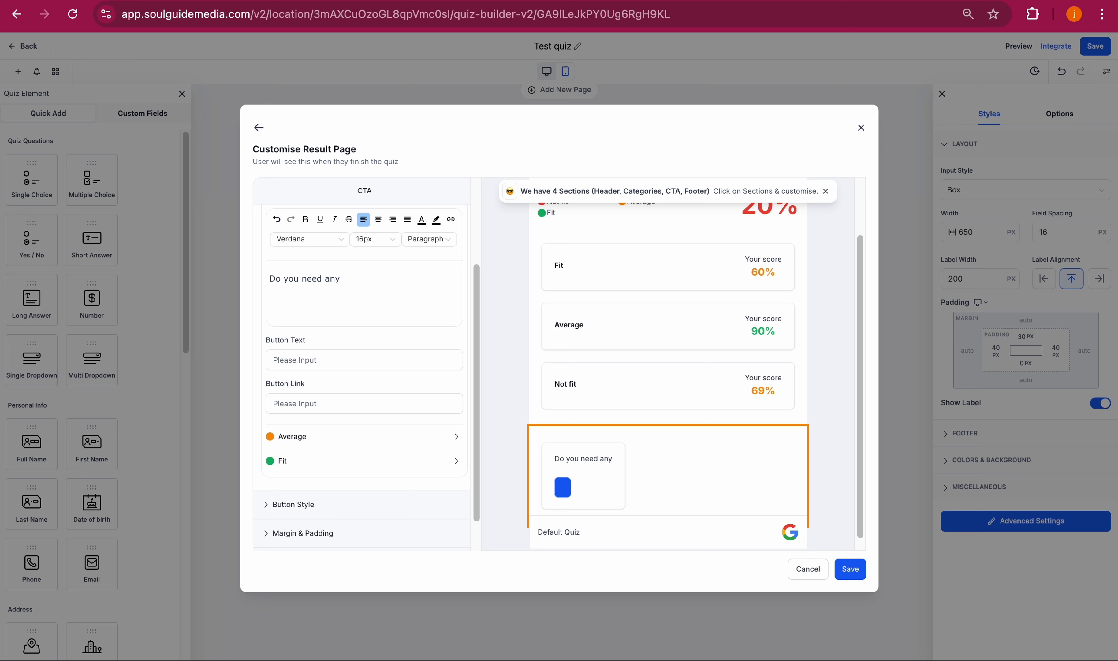
text( guidance on your )
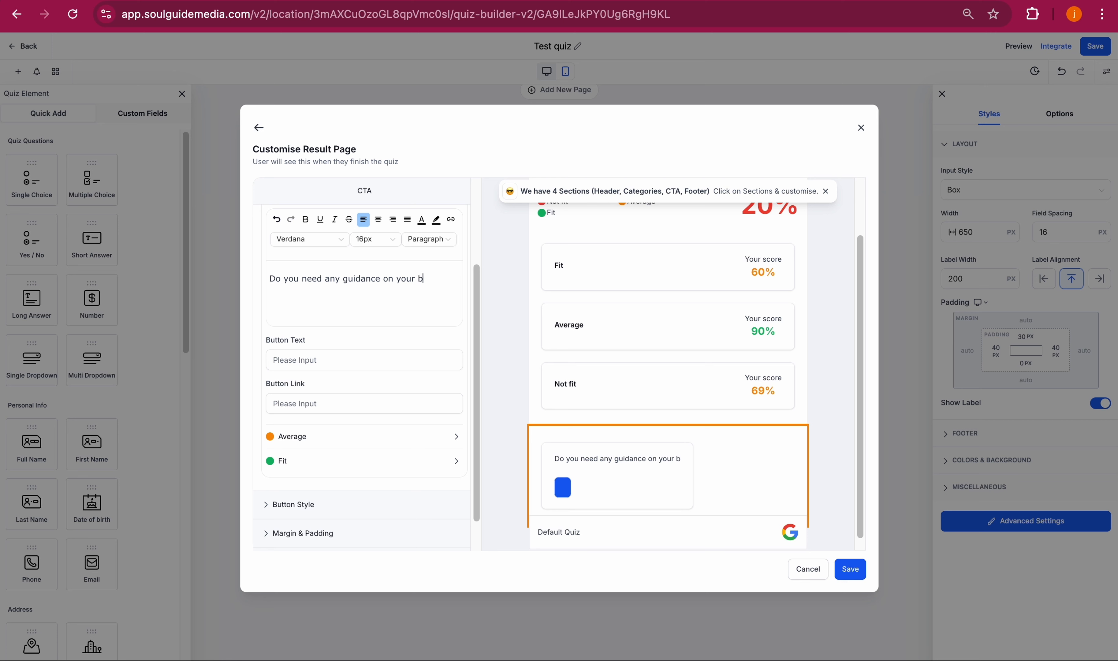
text(fitness journey?)
Set the Not fit tier's CTA button text to "Book a discovery call" and save the result page
click(331, 359)
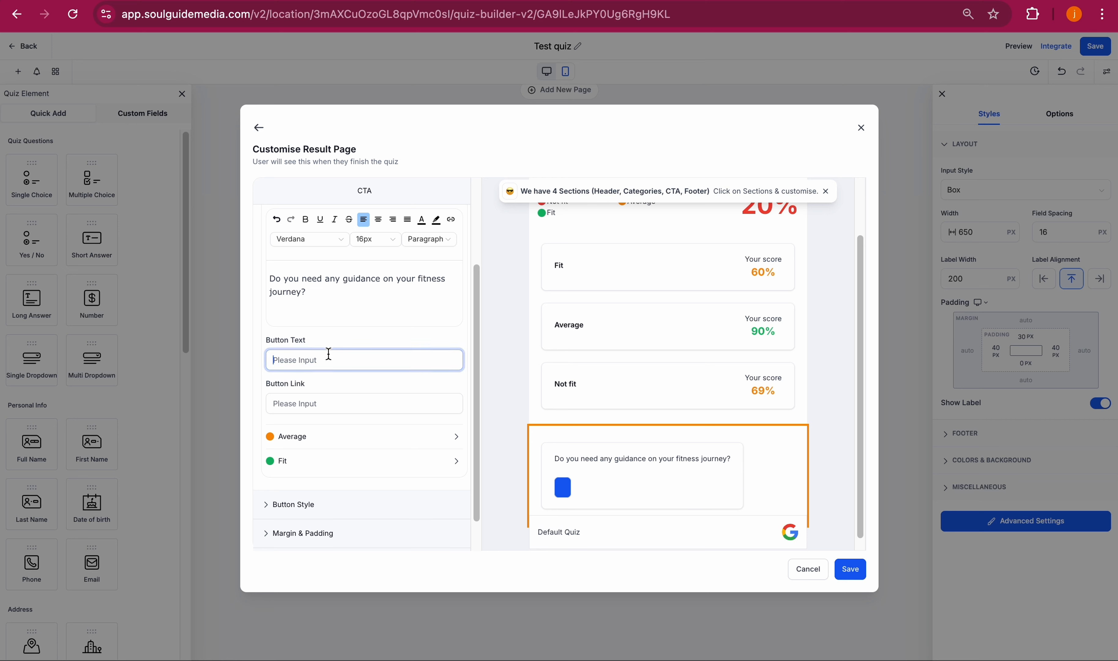
text(Book a dis)
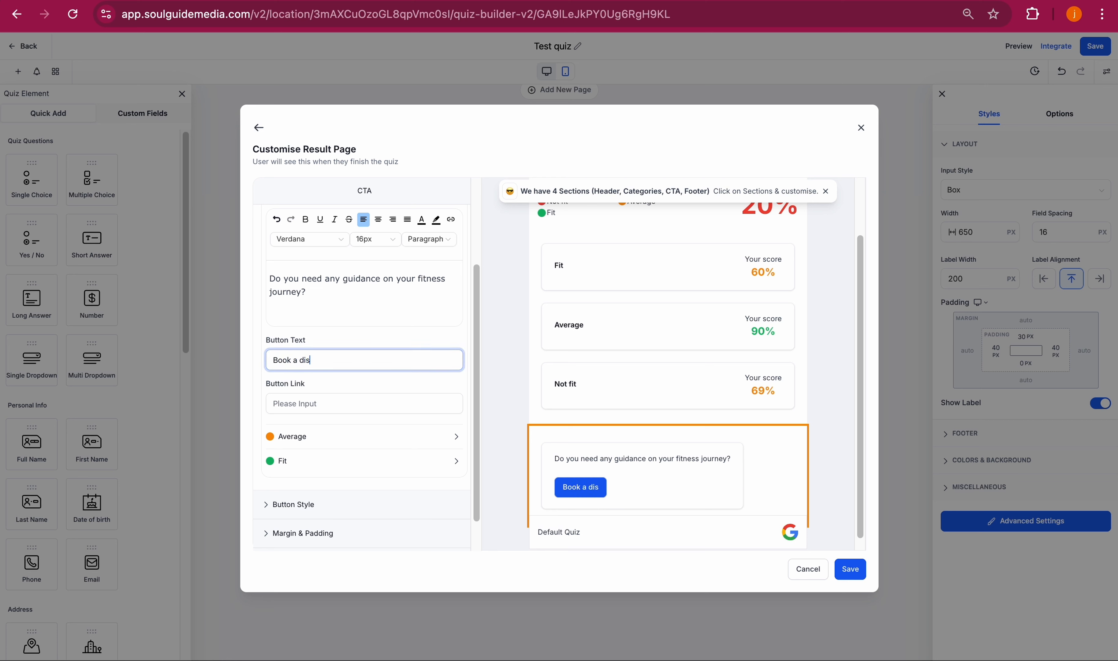
text(covery call)
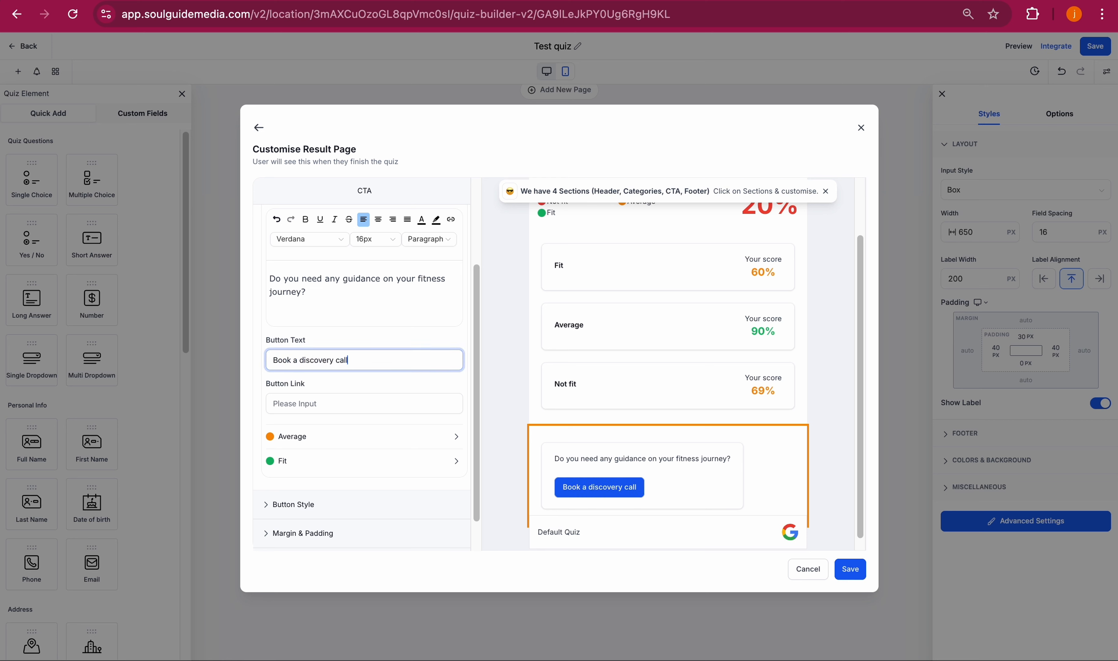
click(342, 402)
scroll(343, 417, down, 2)
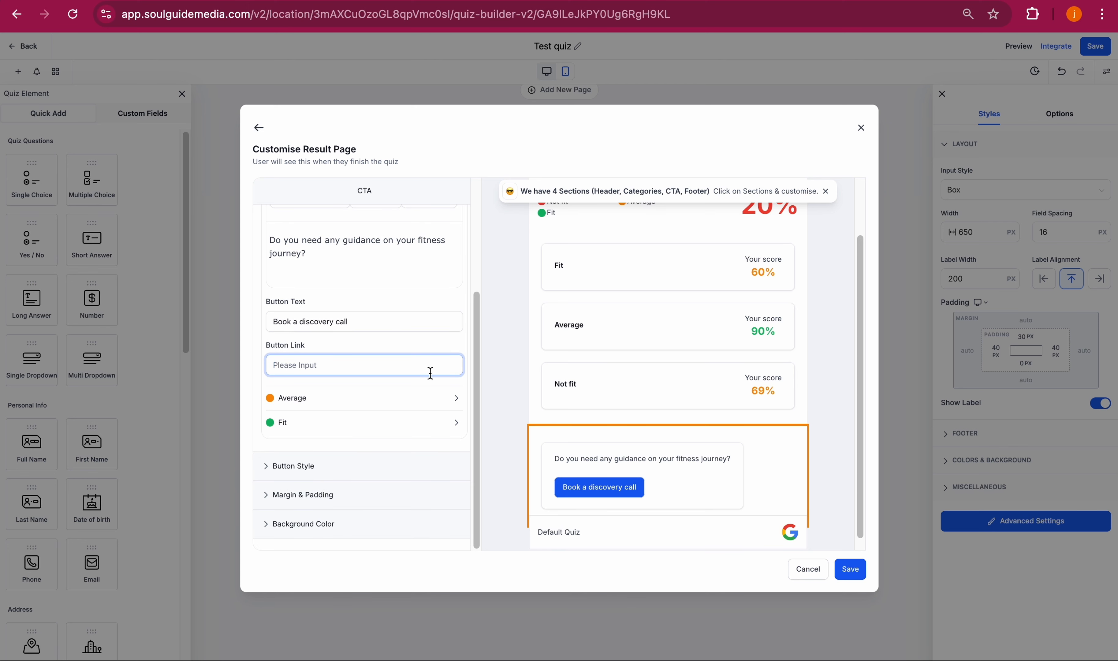
scroll(429, 367, up, 5)
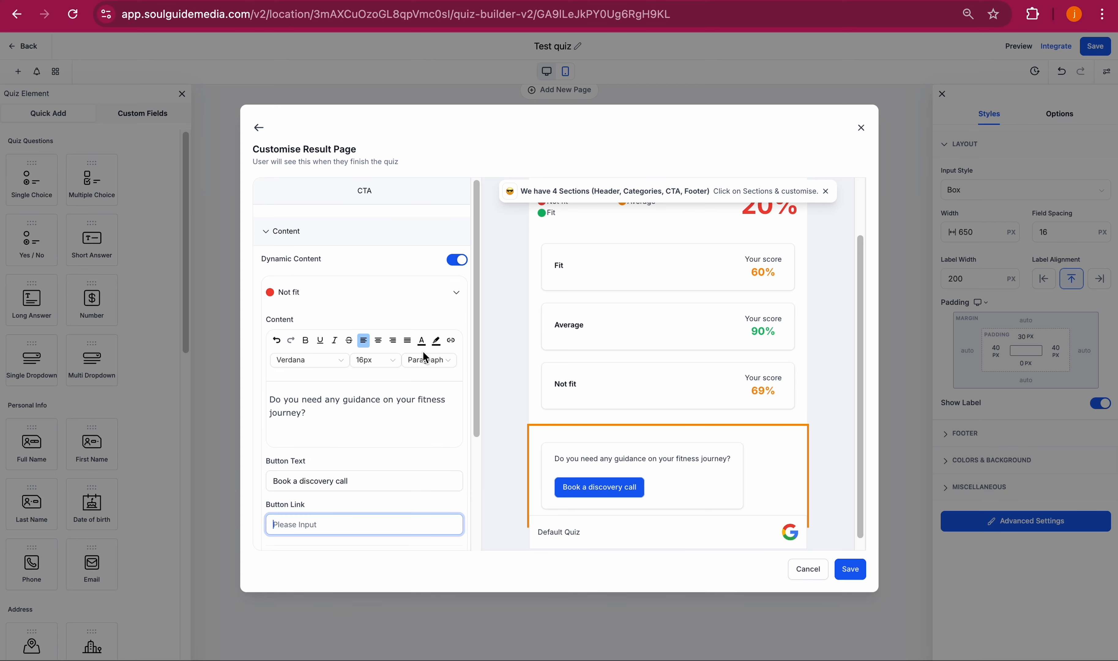
click(848, 573)
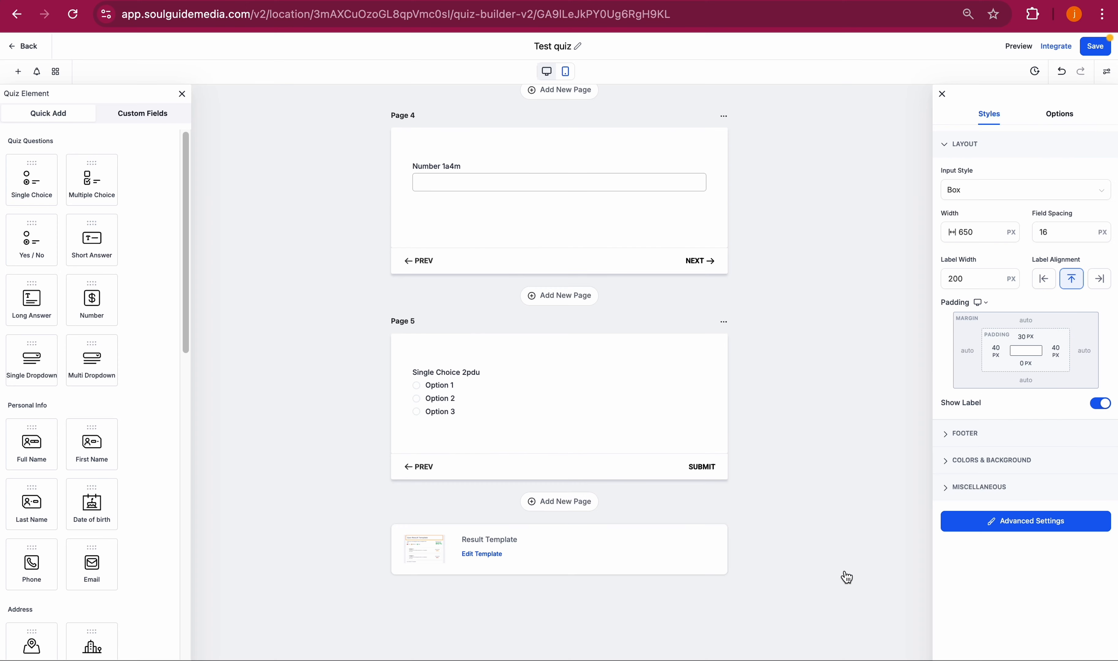
View the quiz's iframe embed code and shareable link in the integration options
click(1062, 50)
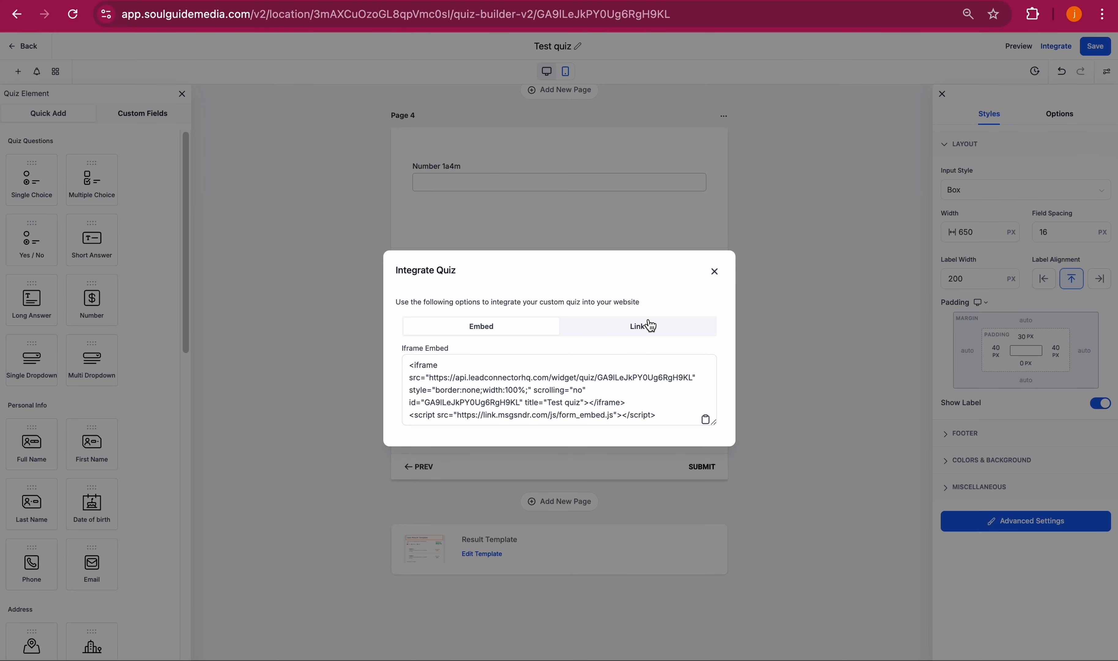
click(633, 328)
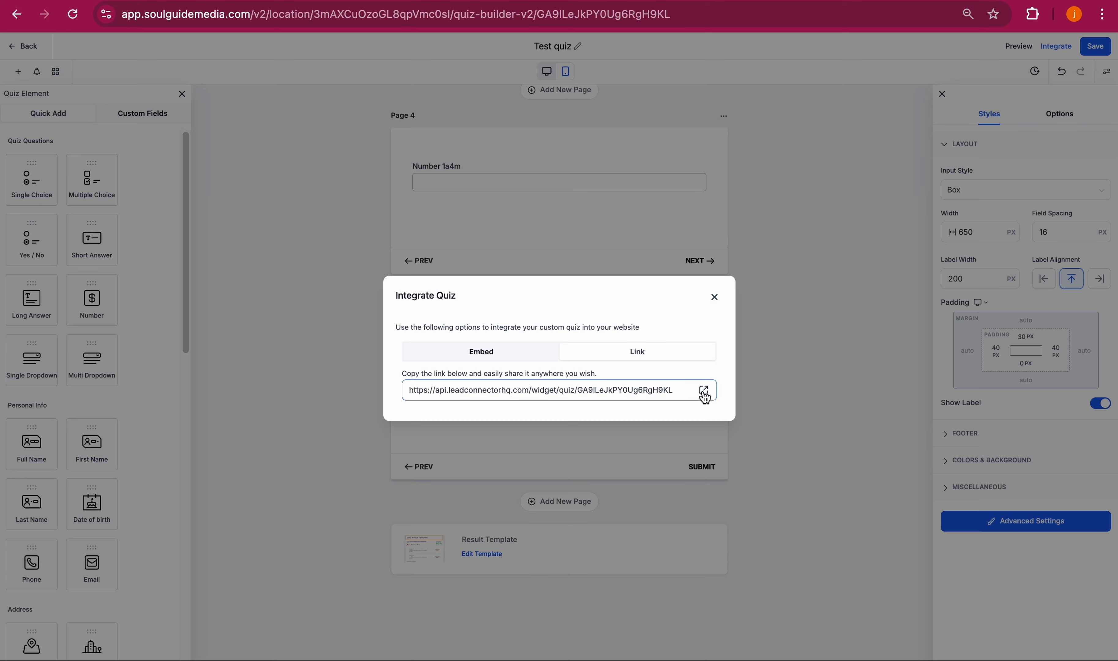
click(714, 297)
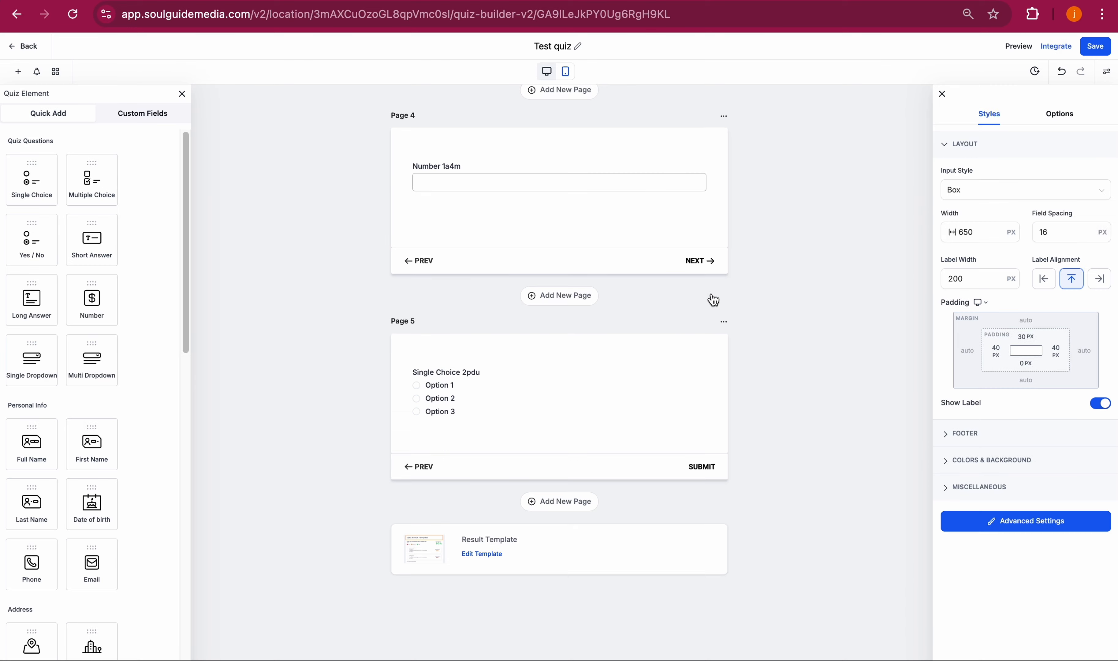
Save the quiz and return to the Quizzes overview
scroll(646, 424, up, 12)
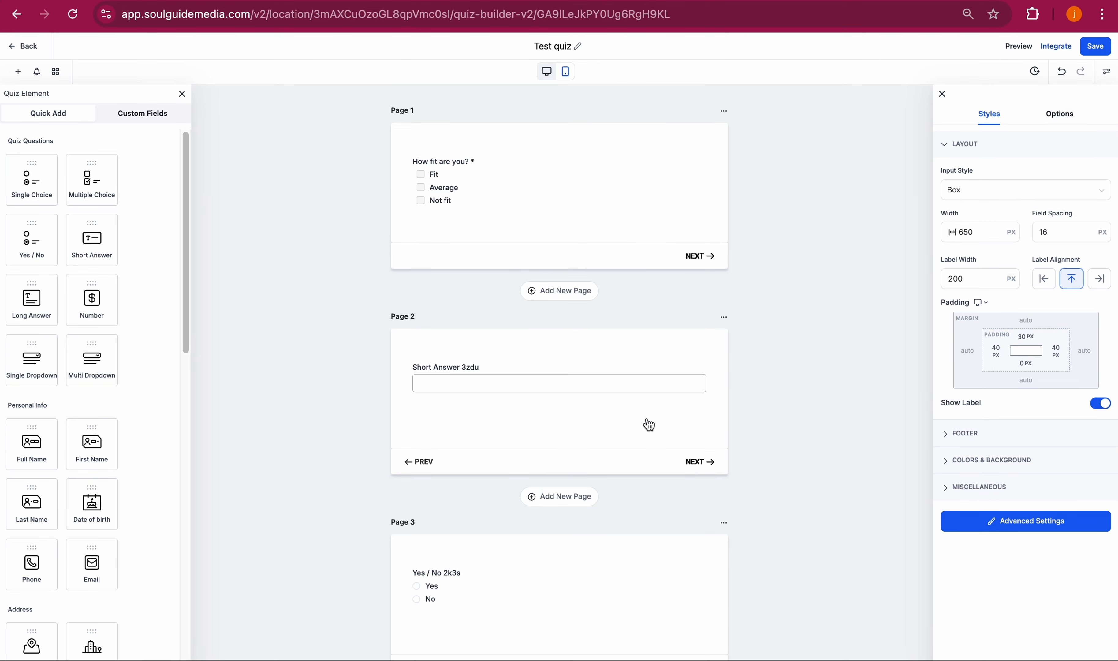
click(1094, 50)
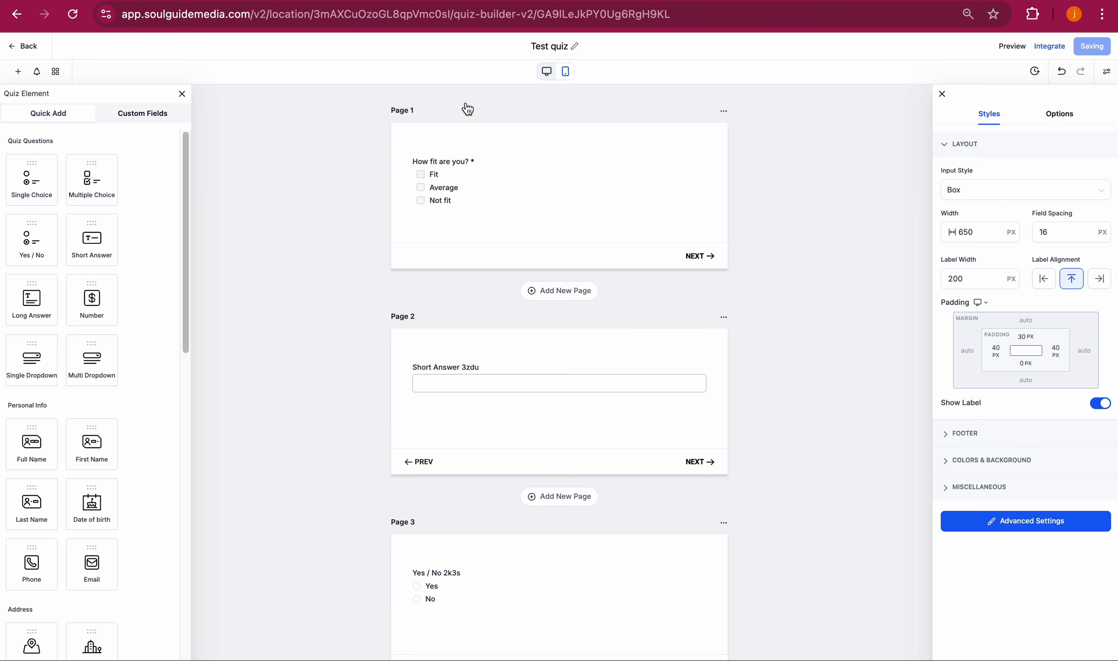
click(27, 48)
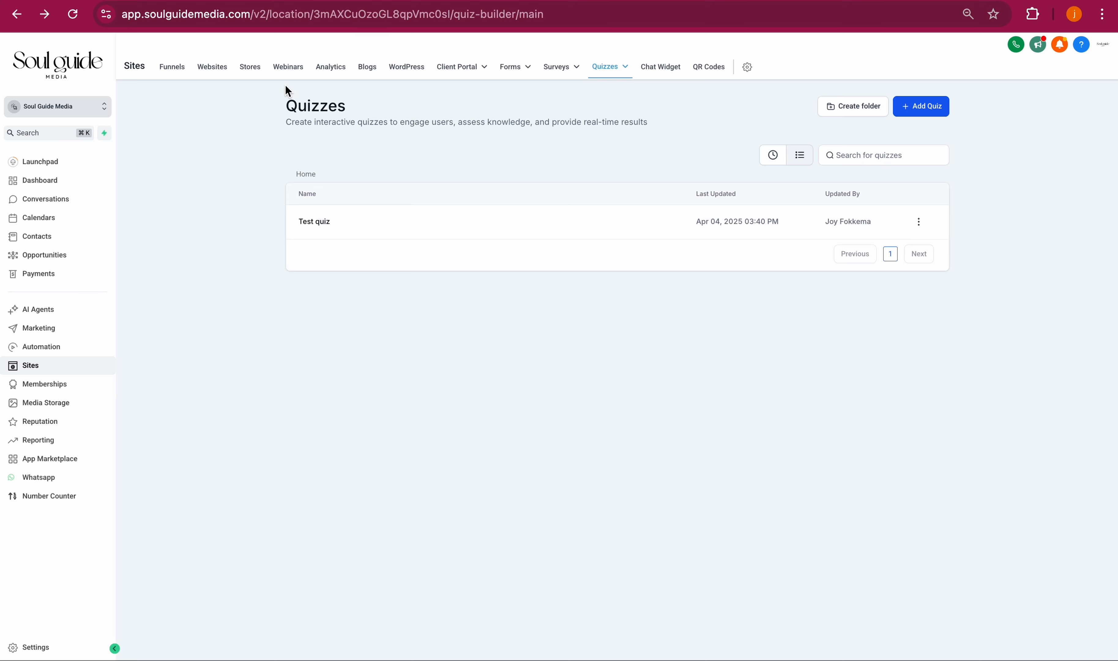
Create a new automation workflow from scratch
click(53, 352)
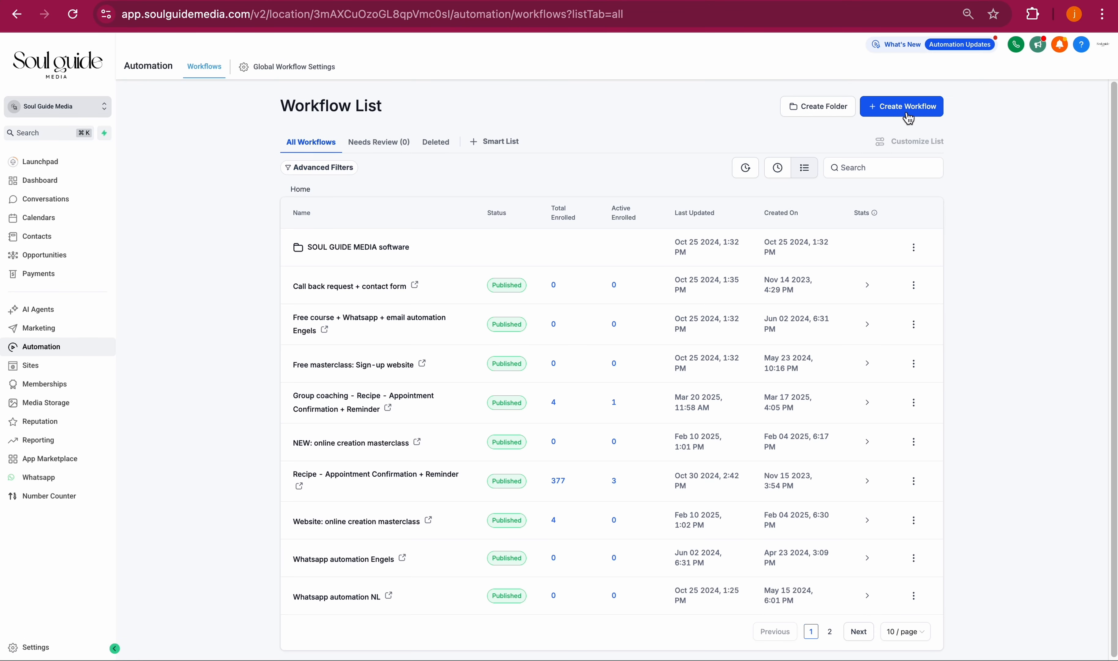
click(908, 117)
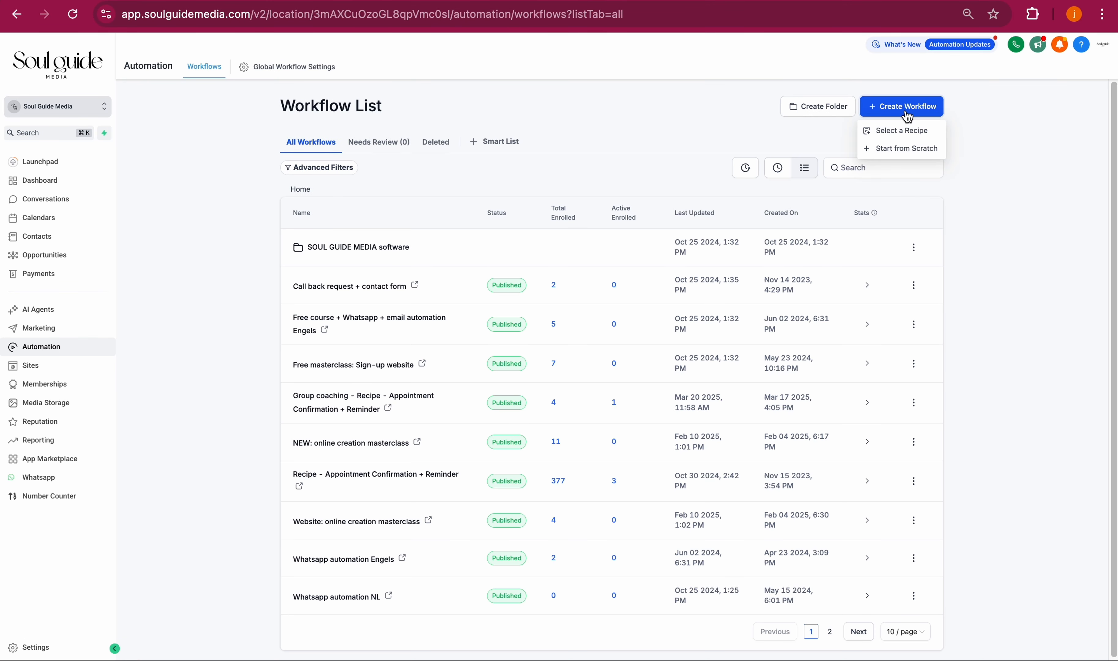
click(901, 149)
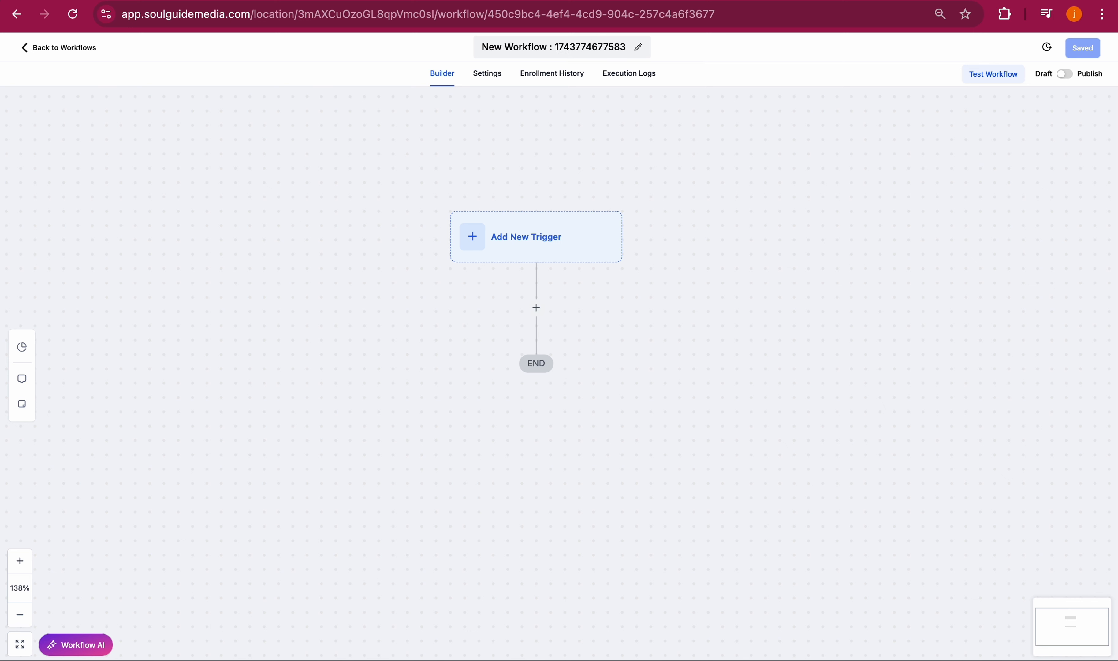
Rename the new workflow as "Quiz automation"
click(560, 47)
key(BackSpace)
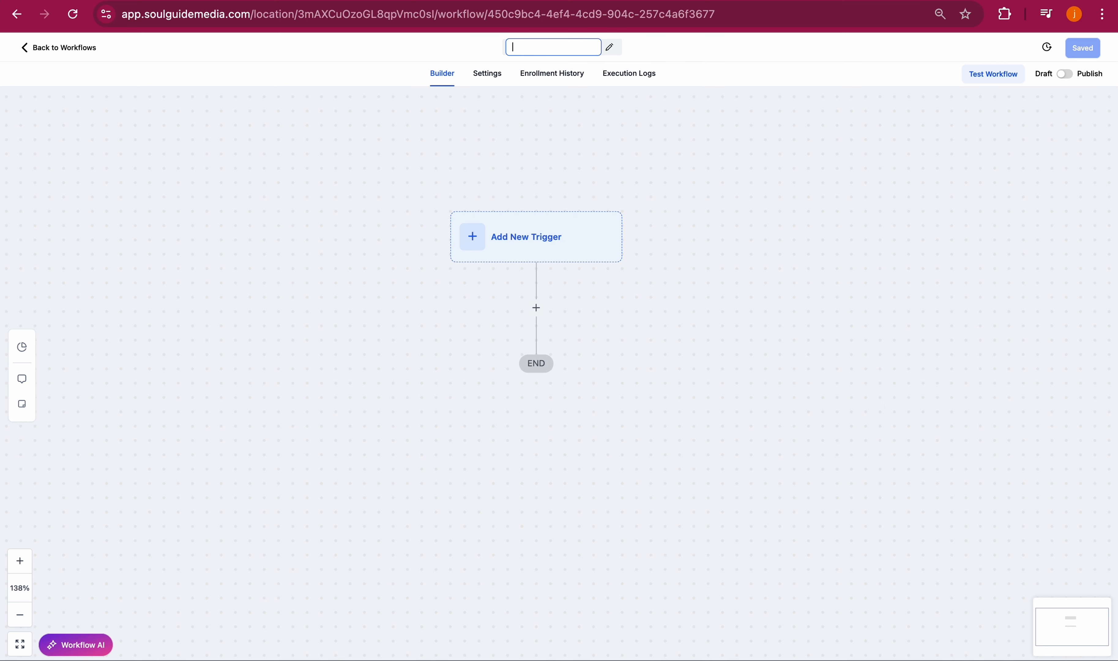
text(WorkflowW)
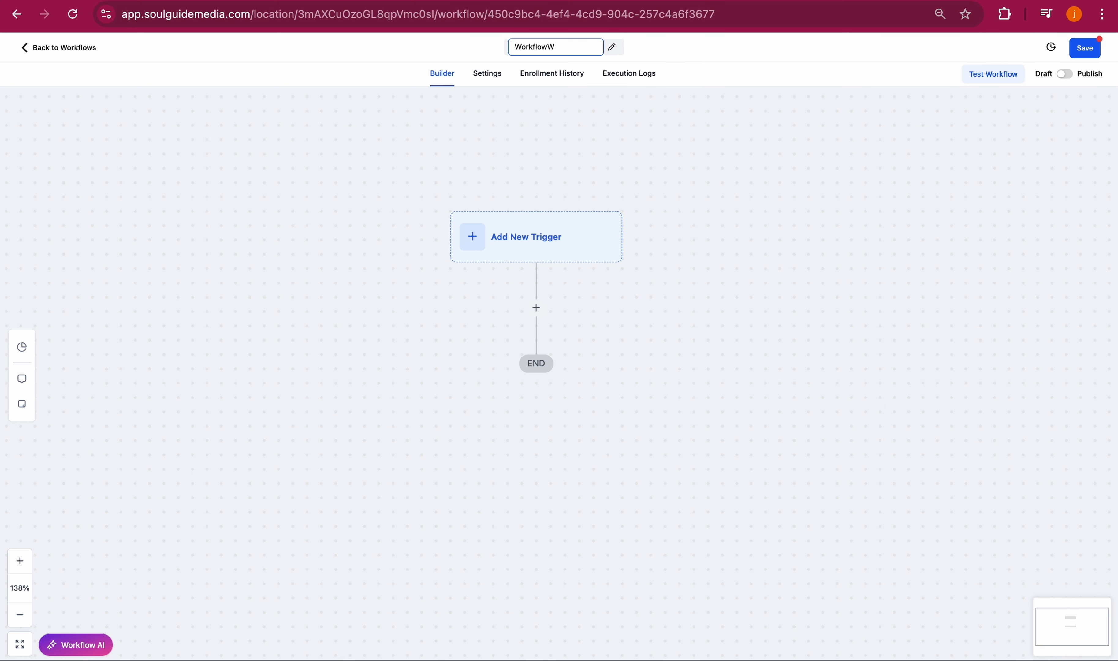
key(BackSpace)
key(BackSpace)
text(Q)
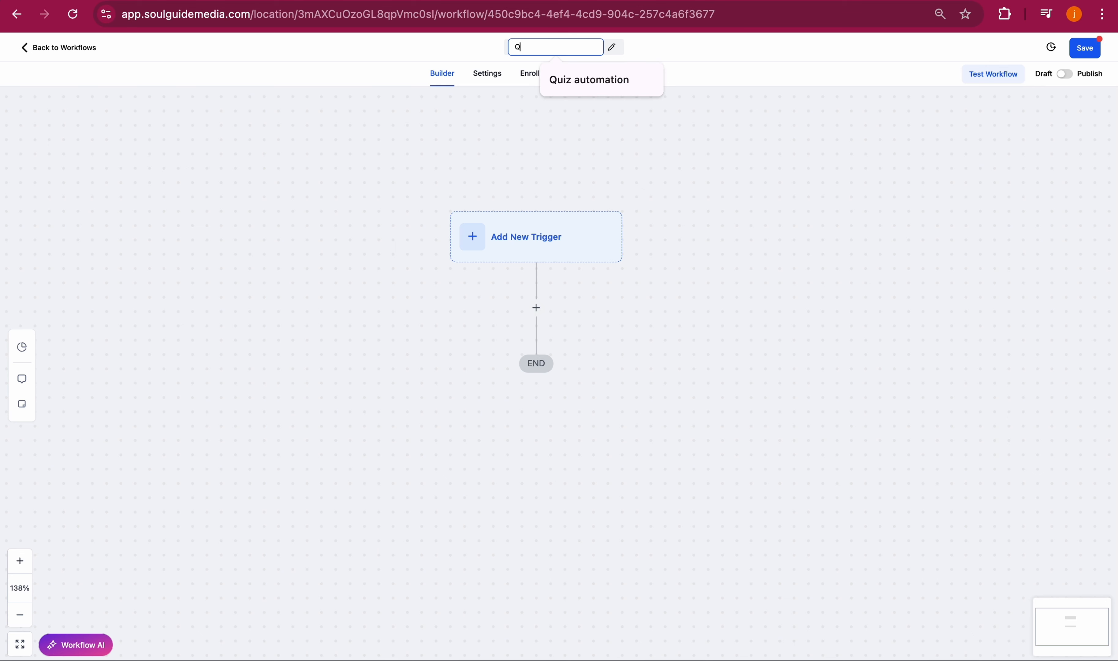
text(uiz automation)
click(589, 80)
Search the workflow triggers for "quiz" and choose the Quiz Submitted trigger
click(548, 249)
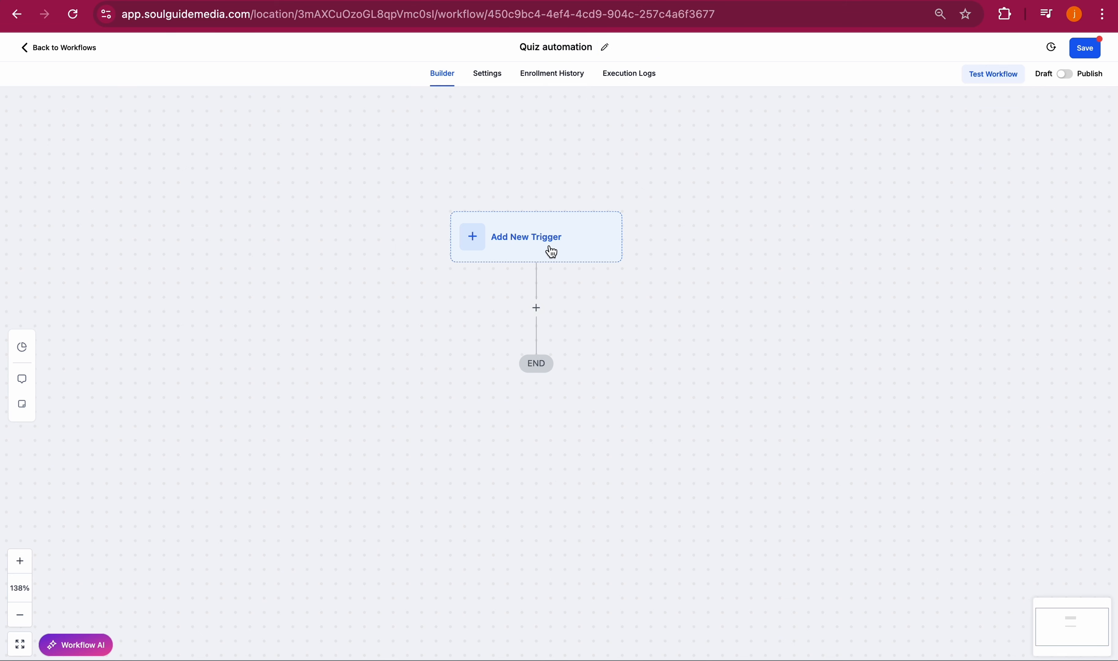
text(qui)
click(929, 193)
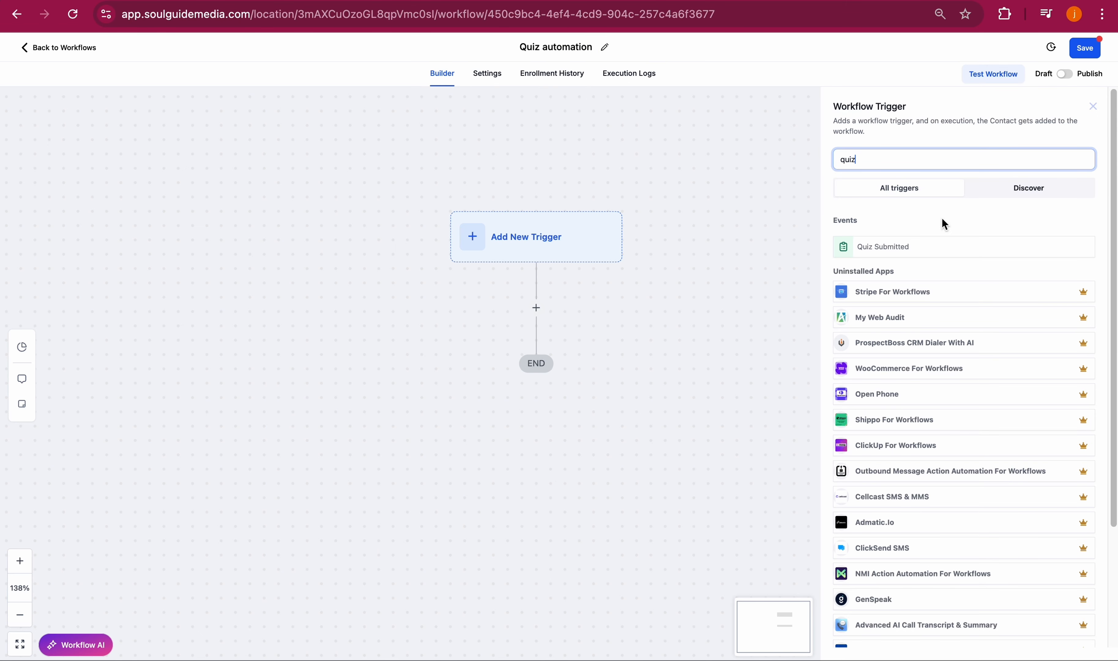
click(921, 247)
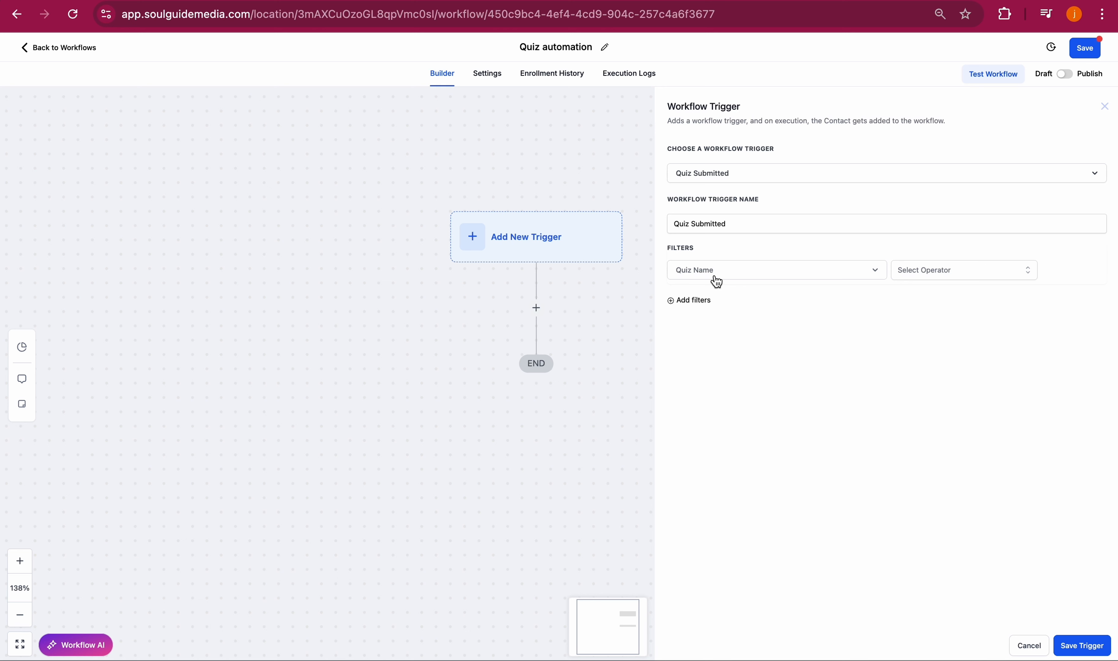
Filter the Quiz Submitted trigger so that the Quiz Name is "Test quiz"
click(945, 273)
click(920, 295)
click(1020, 273)
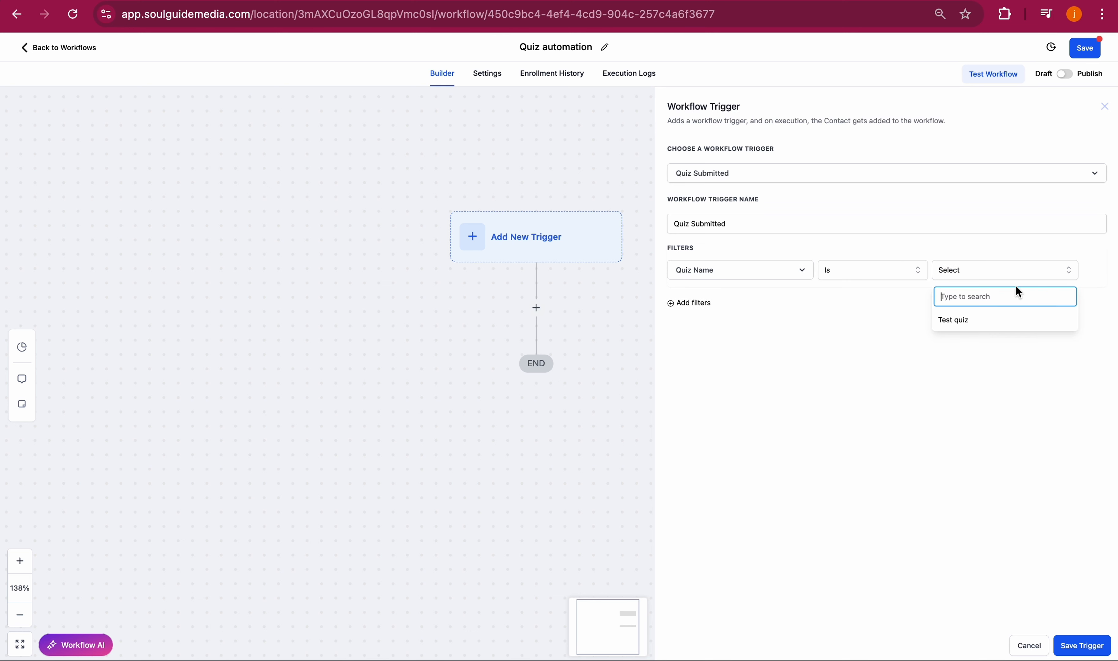
click(975, 320)
Add a filter for an Overall Score less than 50 and save the trigger as "Quiz Submitted (less 50)"
click(702, 303)
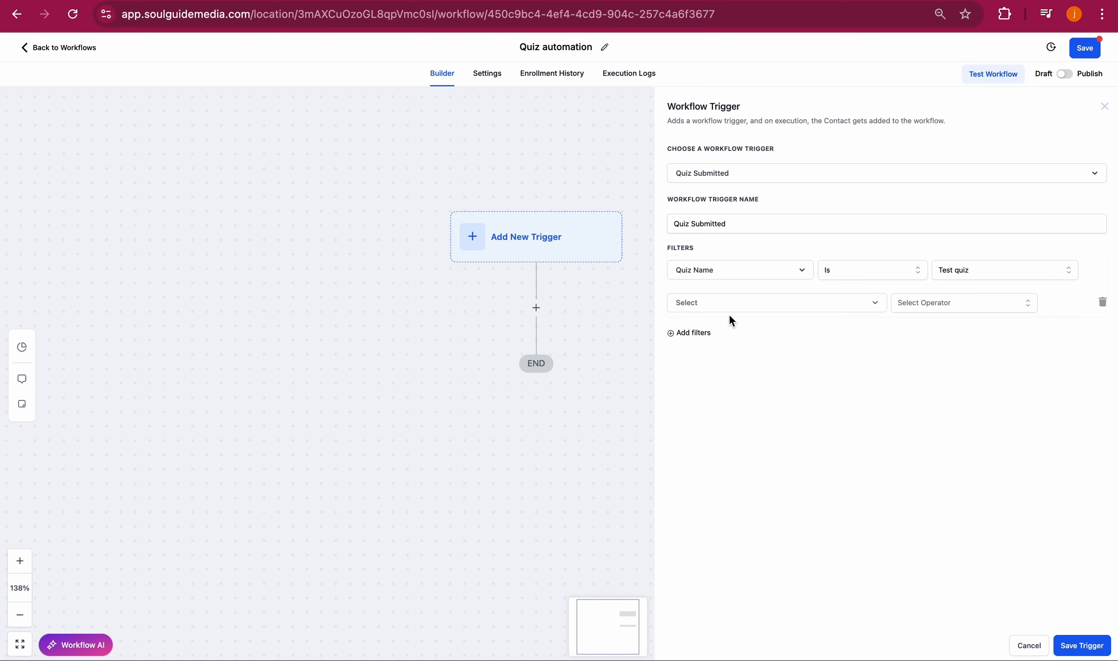
click(740, 304)
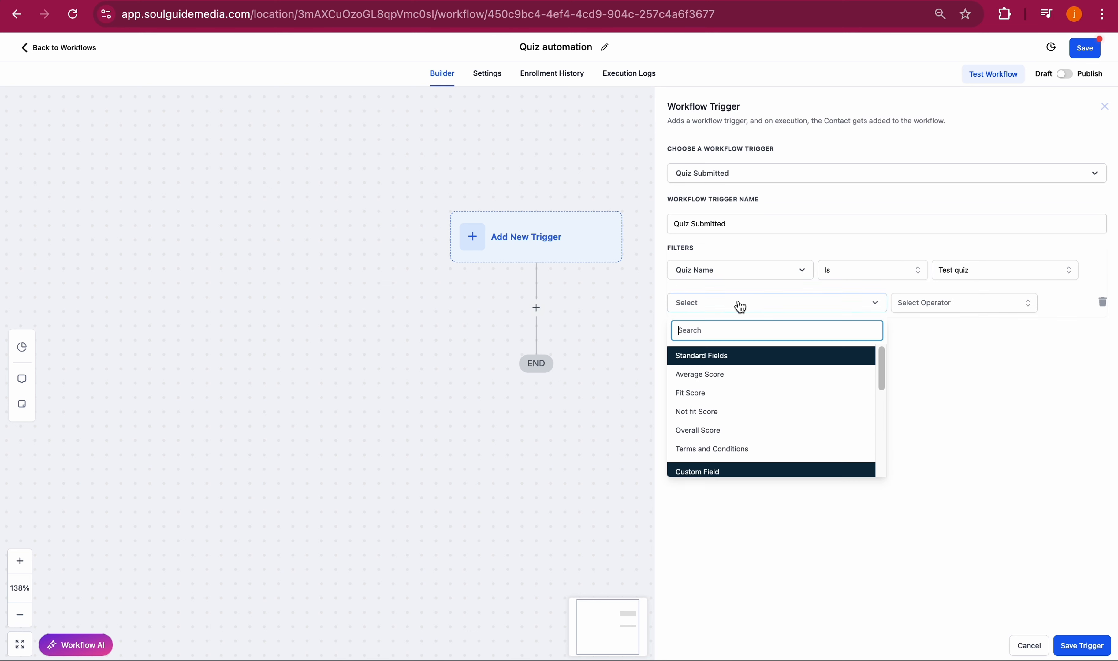
click(733, 430)
click(921, 310)
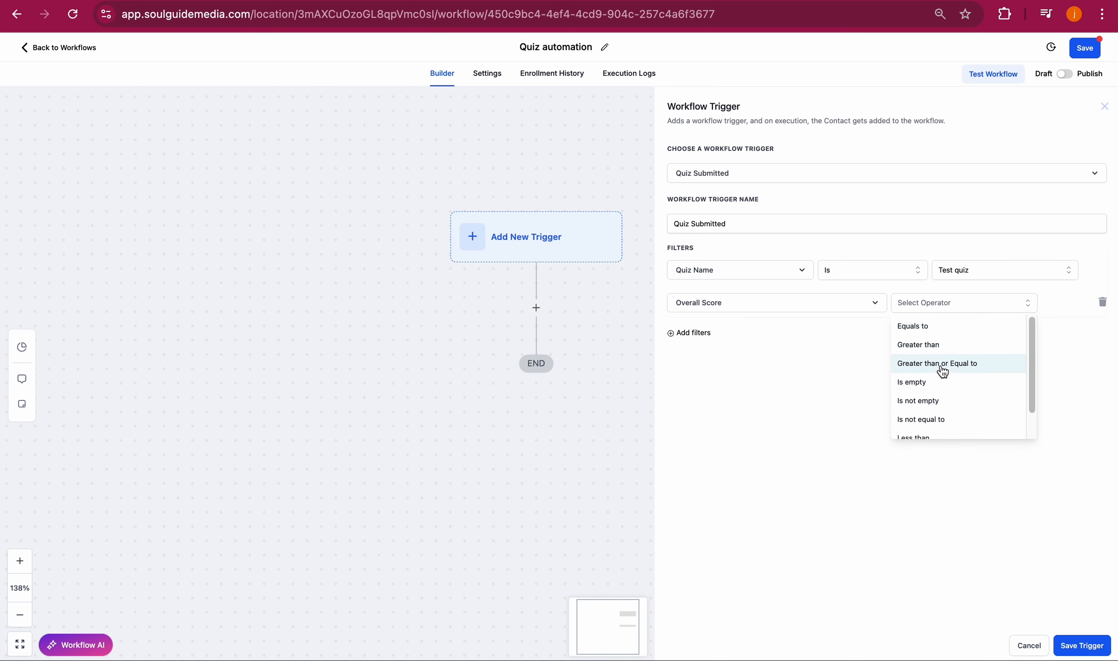
scroll(938, 408, down, 2)
click(924, 411)
click(987, 295)
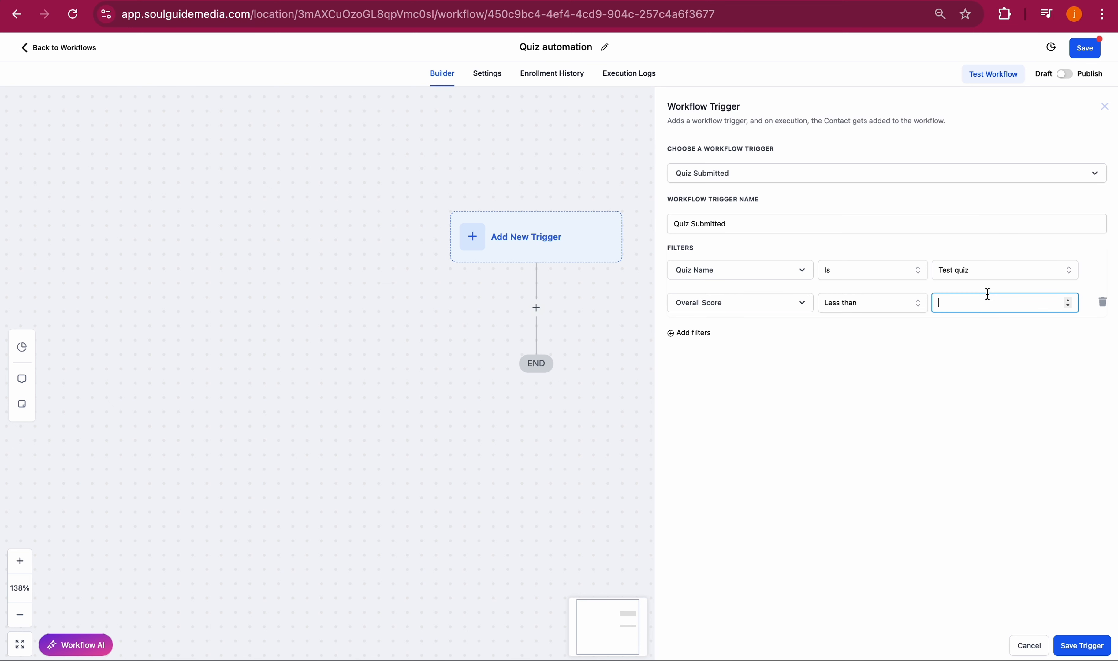
text(50)
click(785, 224)
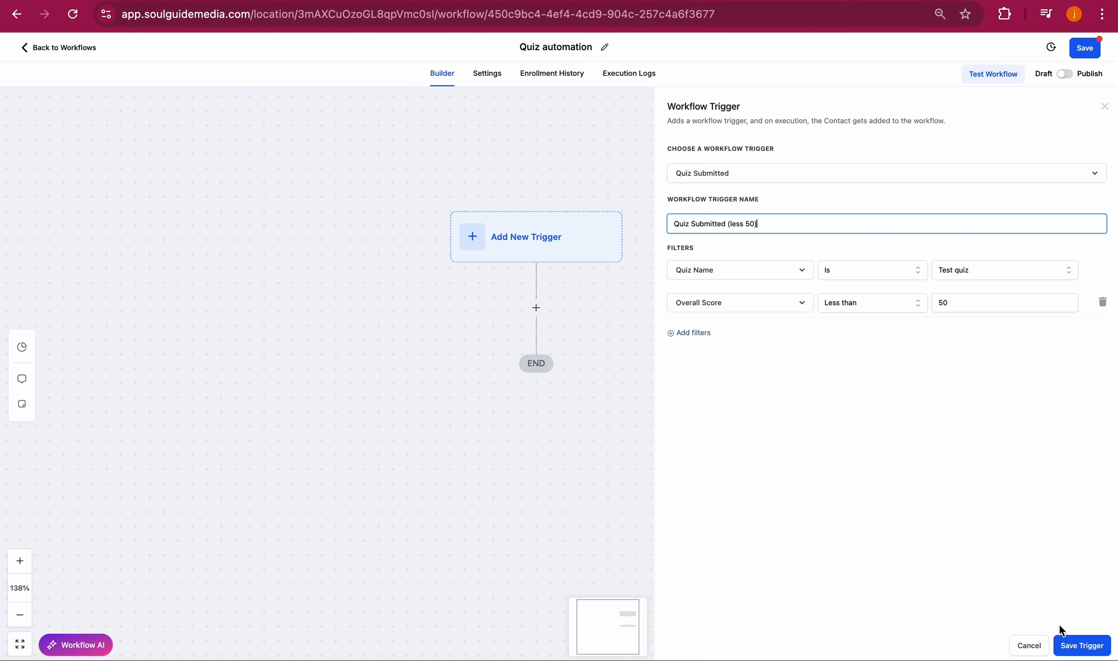
click(1086, 645)
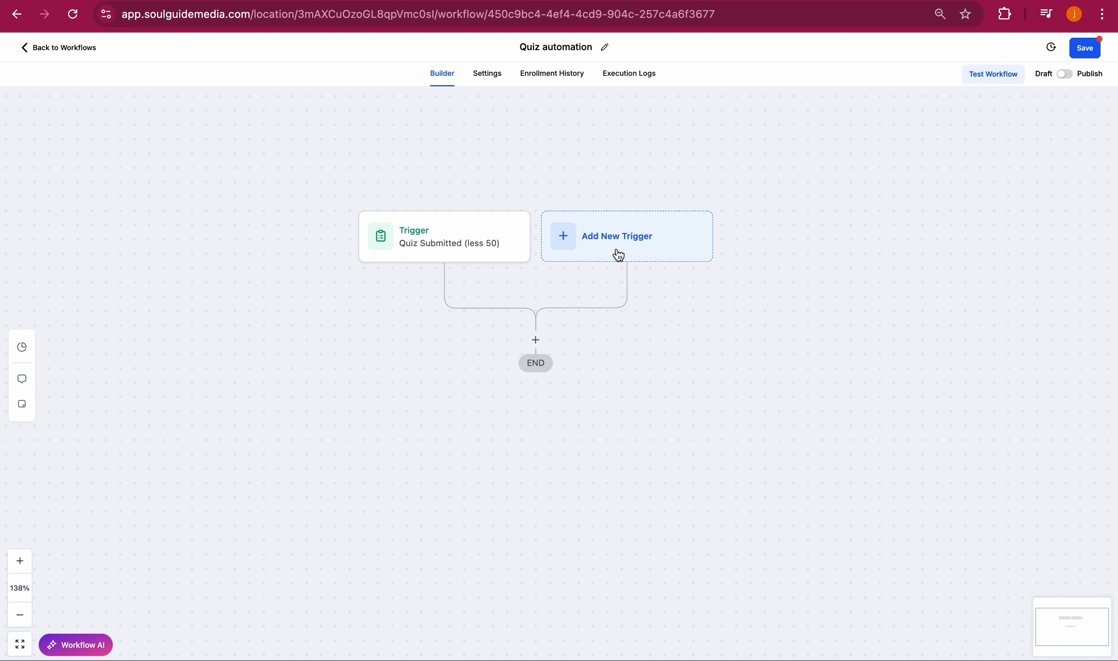
Start adding a second trigger to the workflow
click(606, 242)
text(tri)
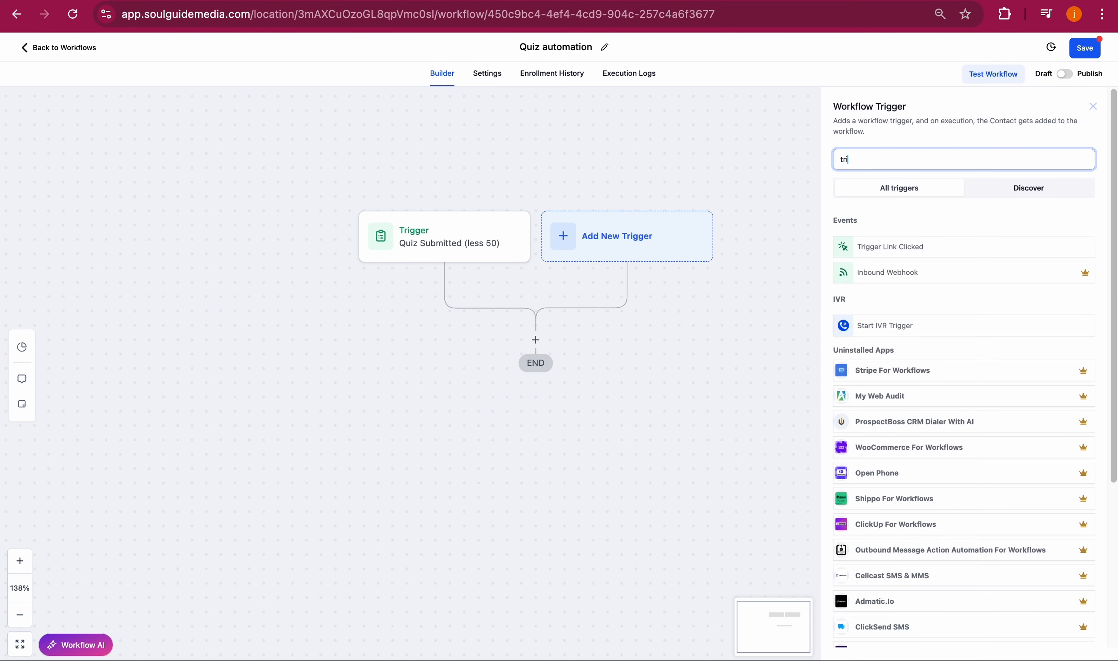
text(gg)
key(BackSpace)
key(BackSpace)
key(BackSpace)
key(BackSpace)
key(BackSpace)
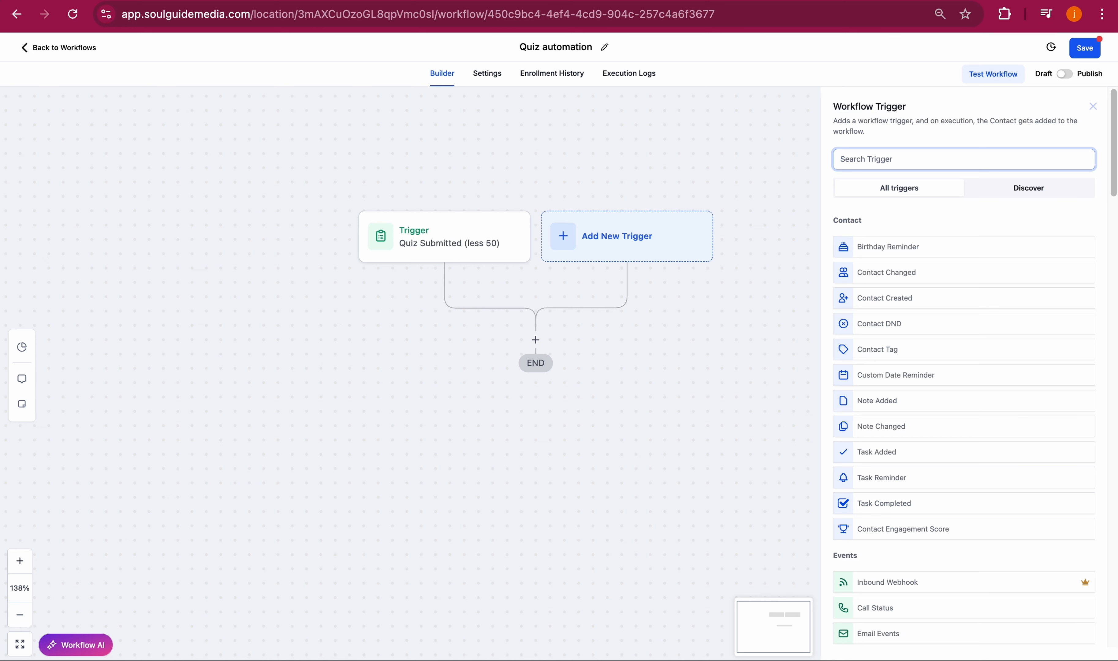
Search the triggers for "qui", choose Quiz Submitted, and filter it so that the Quiz Name is "Test quiz"
text(qui)
click(882, 249)
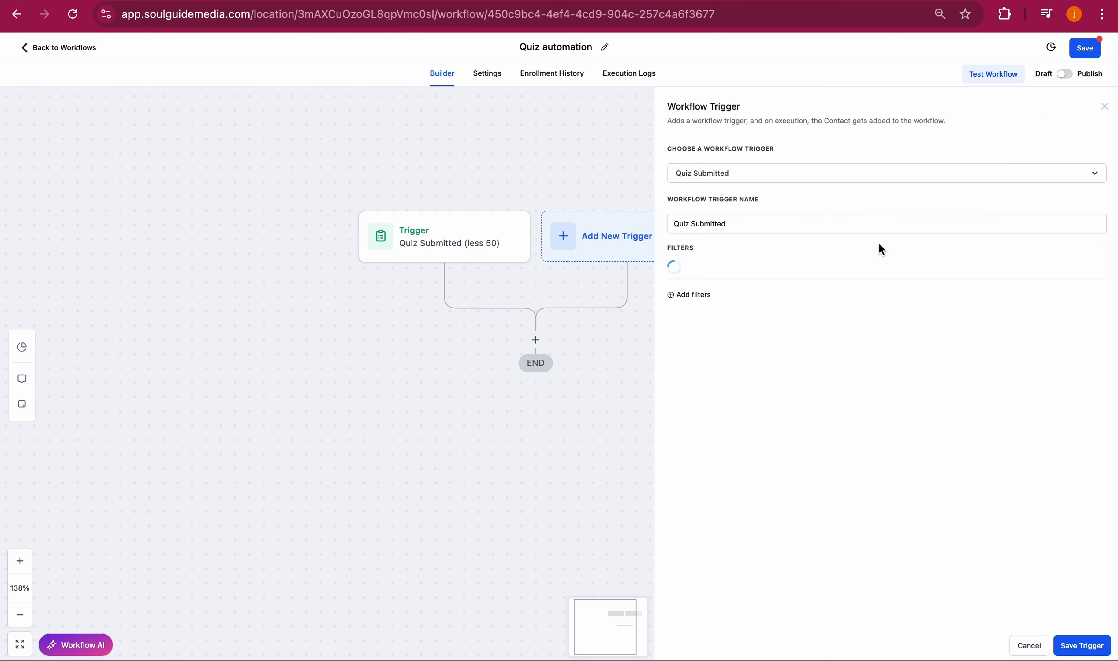
click(715, 294)
click(937, 278)
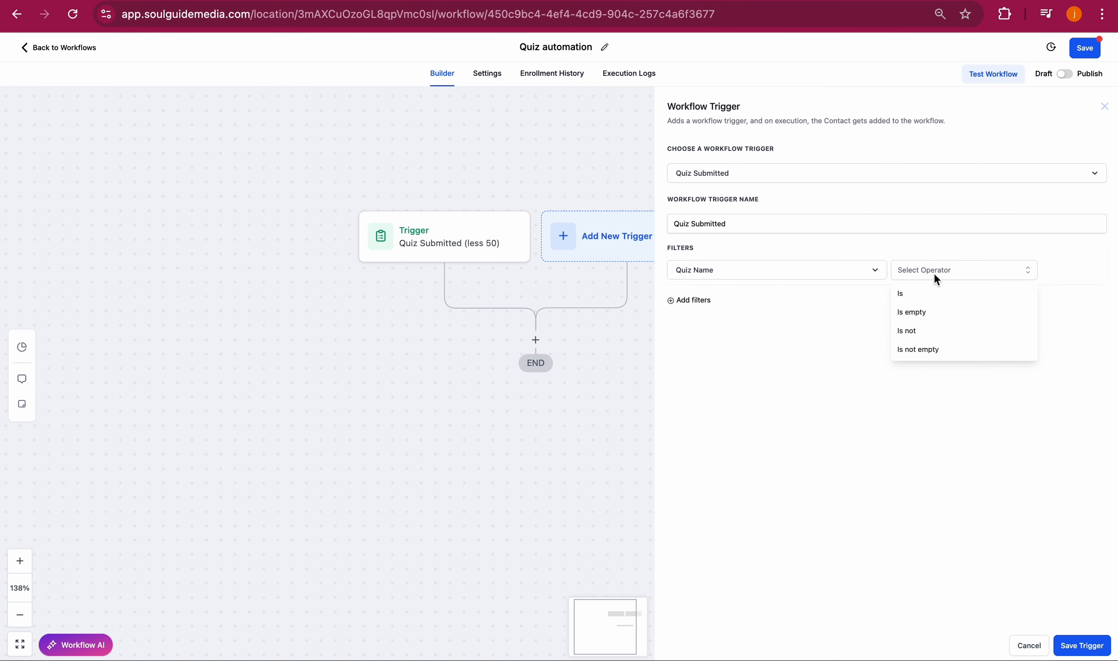
click(921, 295)
click(1016, 268)
click(963, 329)
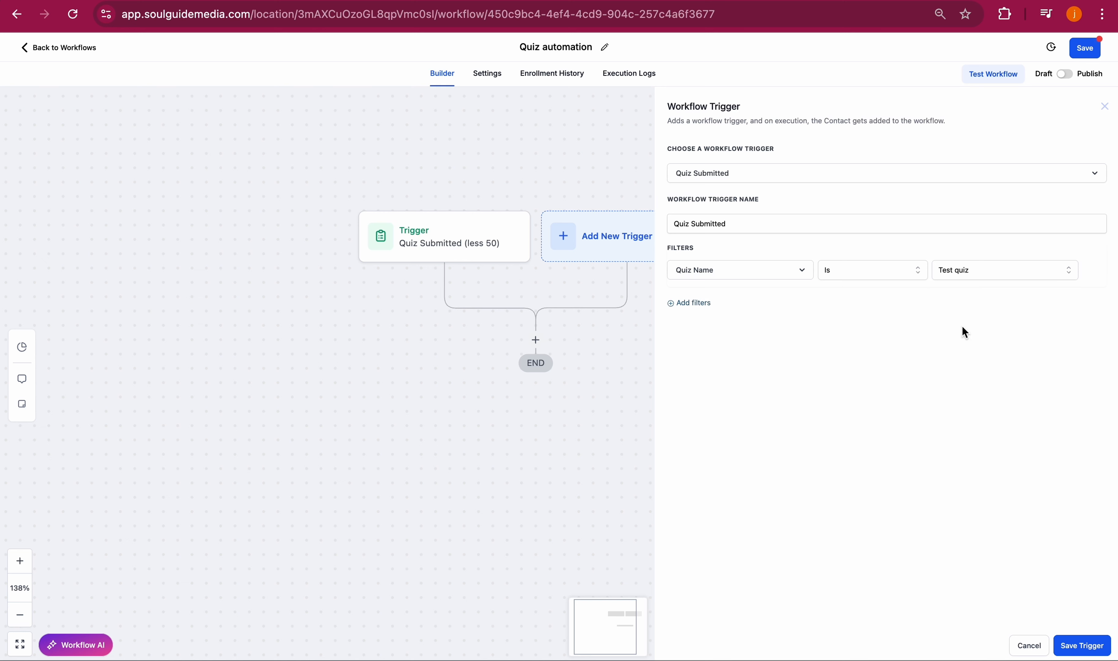
Add a second filter to this trigger for an Overall Score greater than 50
click(694, 304)
click(721, 304)
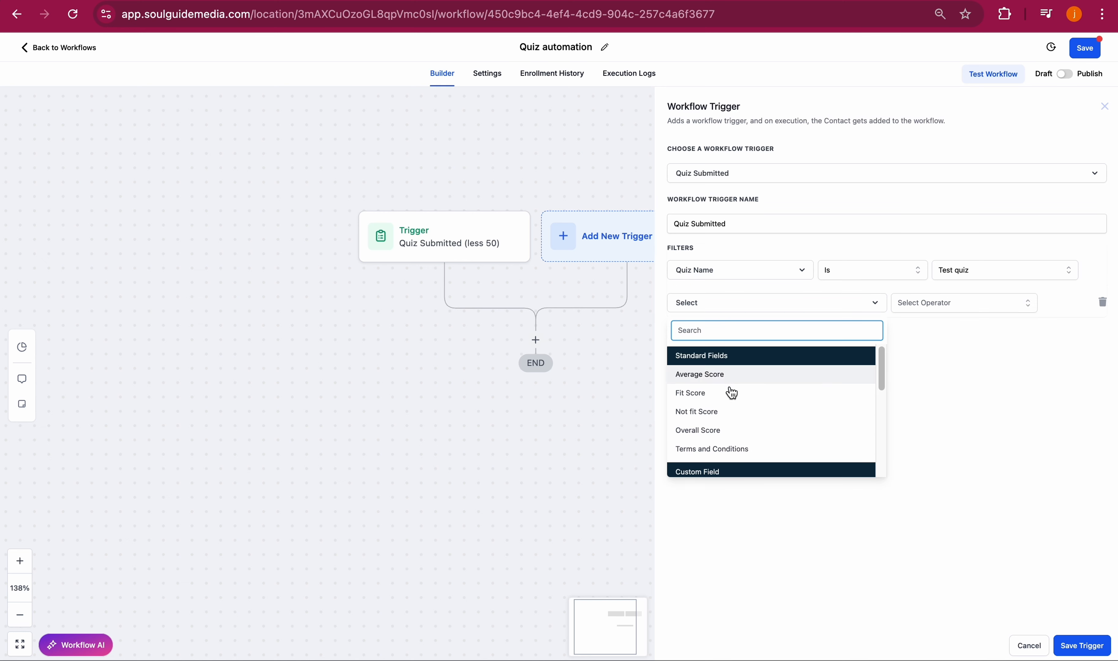
click(725, 430)
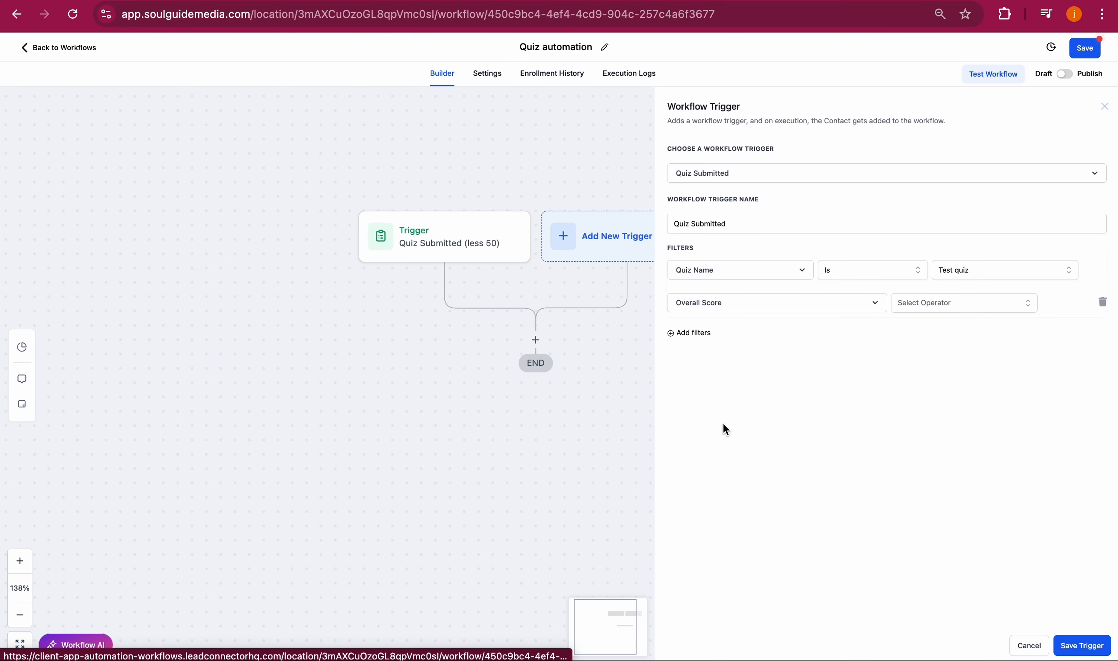
click(937, 312)
click(931, 343)
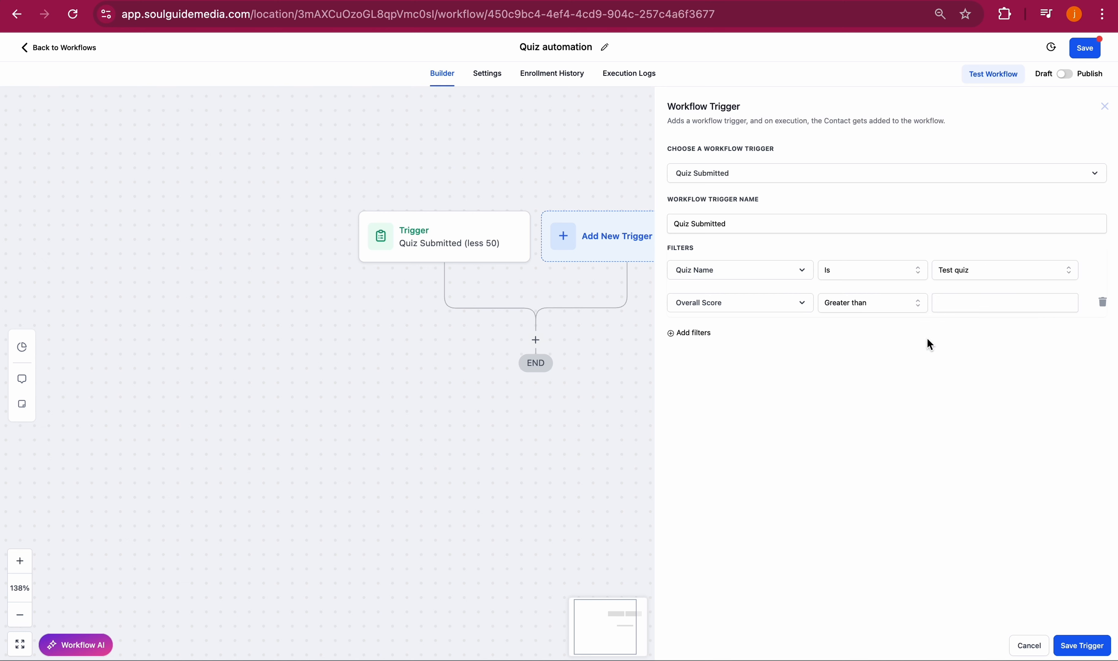
click(953, 303)
text(50)
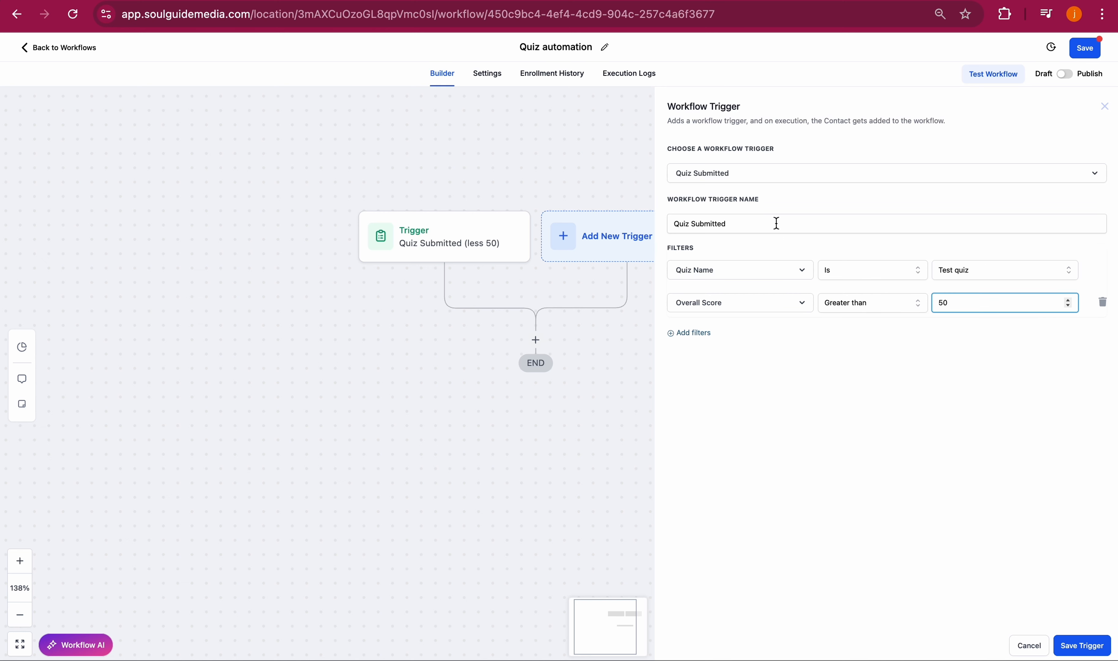
Save the trigger under the name "Quiz Submitted (more 50)" and save the workflow
click(762, 227)
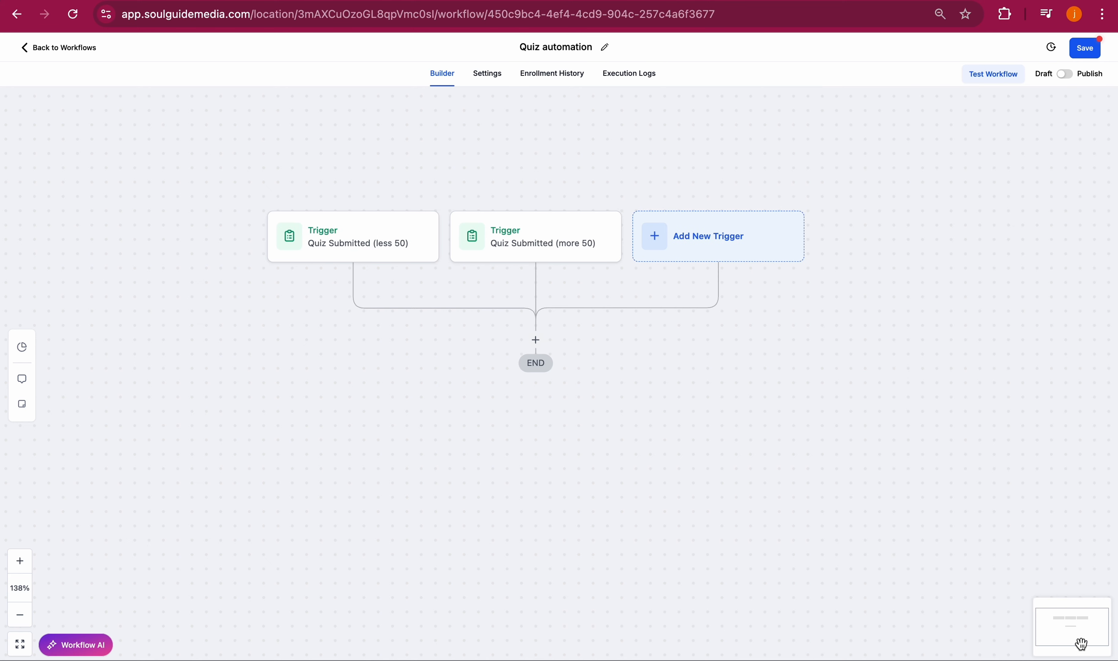
click(1081, 645)
click(1084, 50)
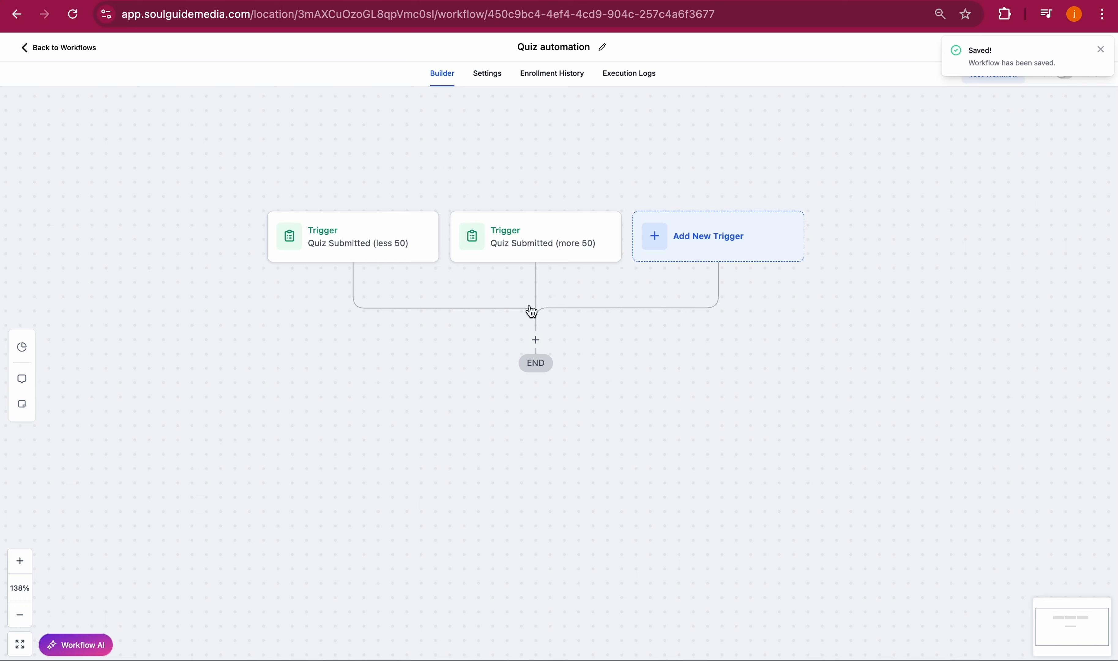
Add an If / Else action below the two triggers
click(536, 340)
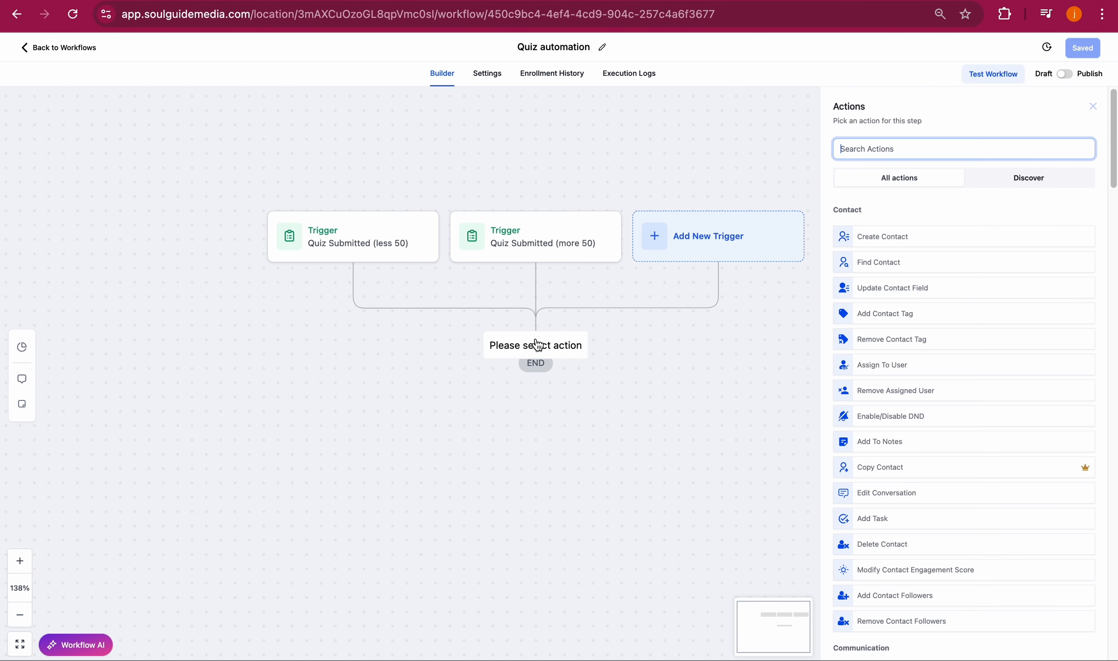
scroll(911, 372, down, 5)
scroll(909, 373, down, 10)
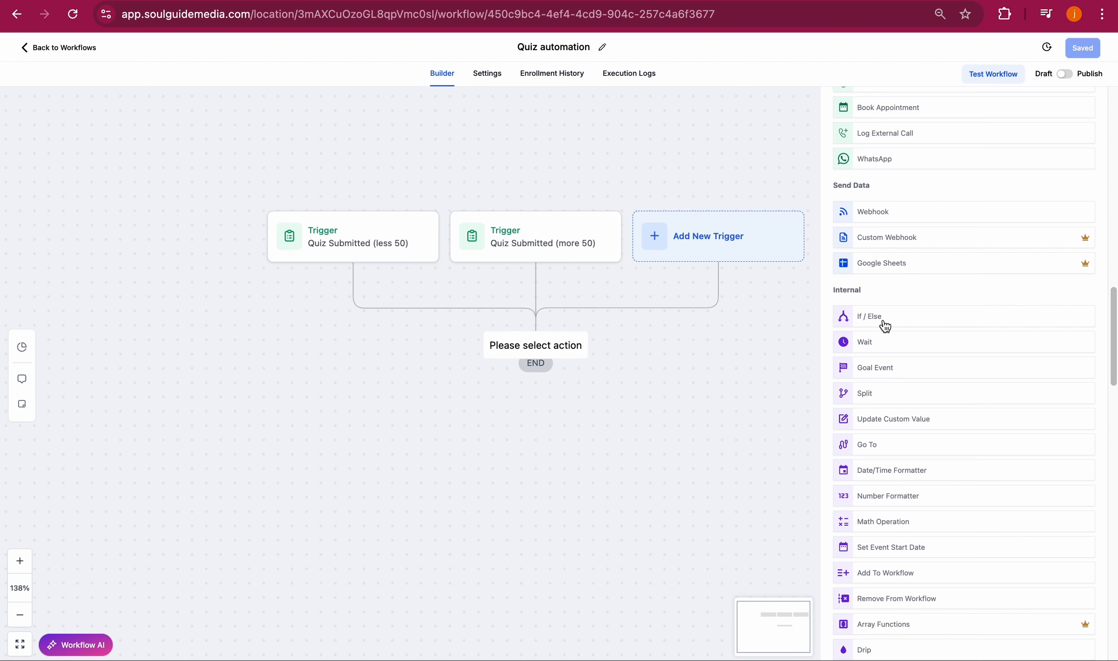
click(869, 317)
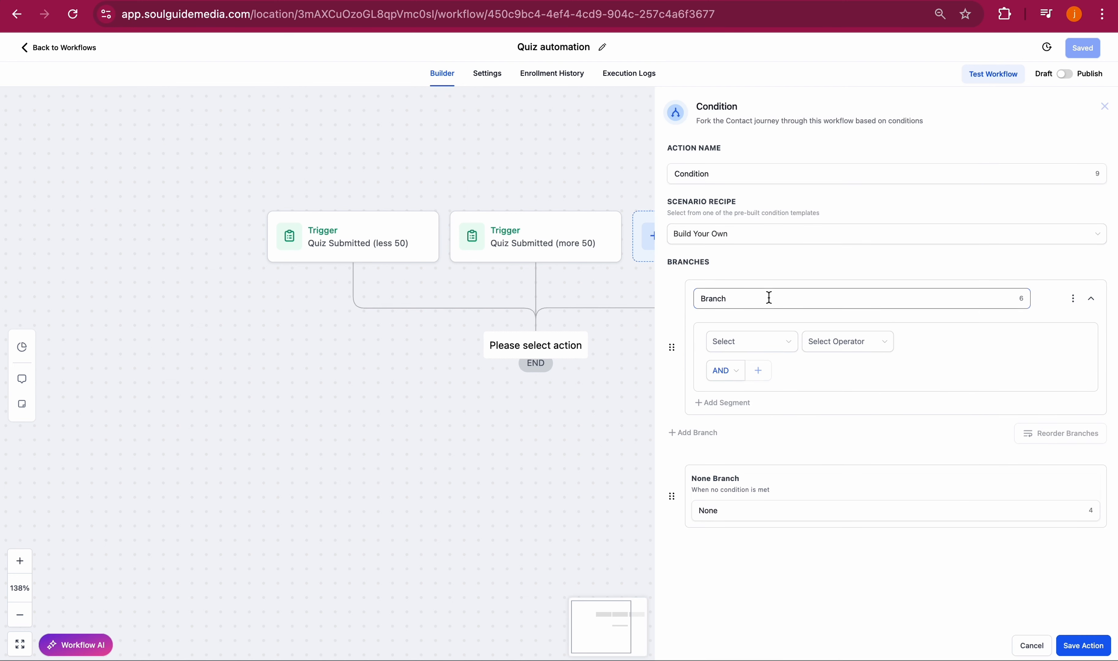
Set the first branch's condition to Workflow Trigger is "Quiz Submitted (less 50)"
click(766, 343)
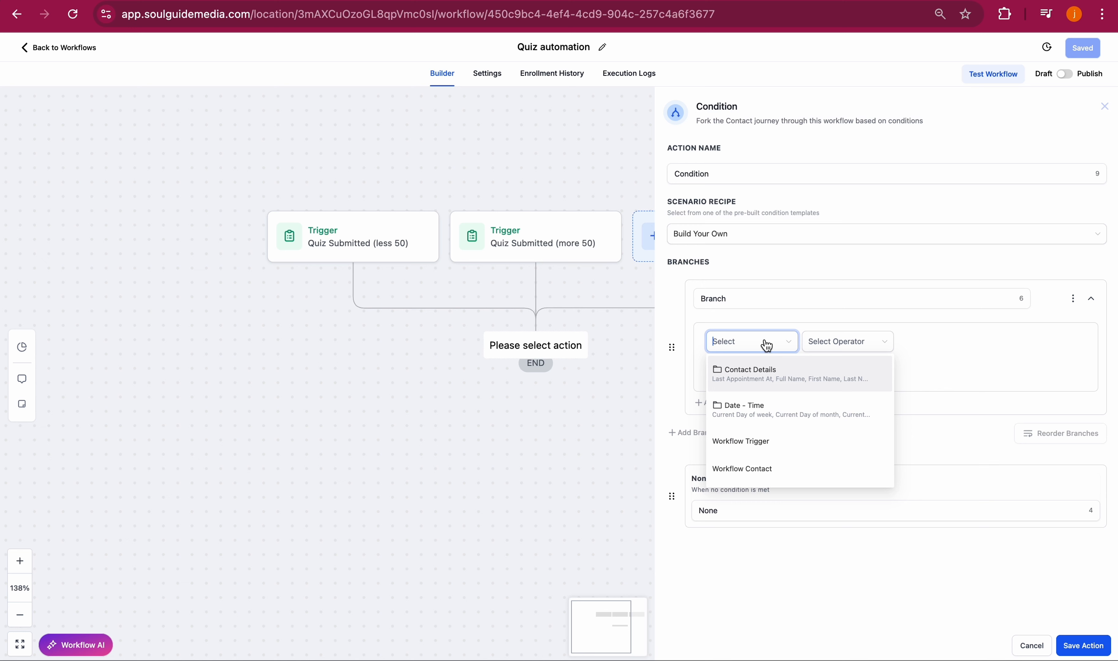
click(767, 444)
click(851, 341)
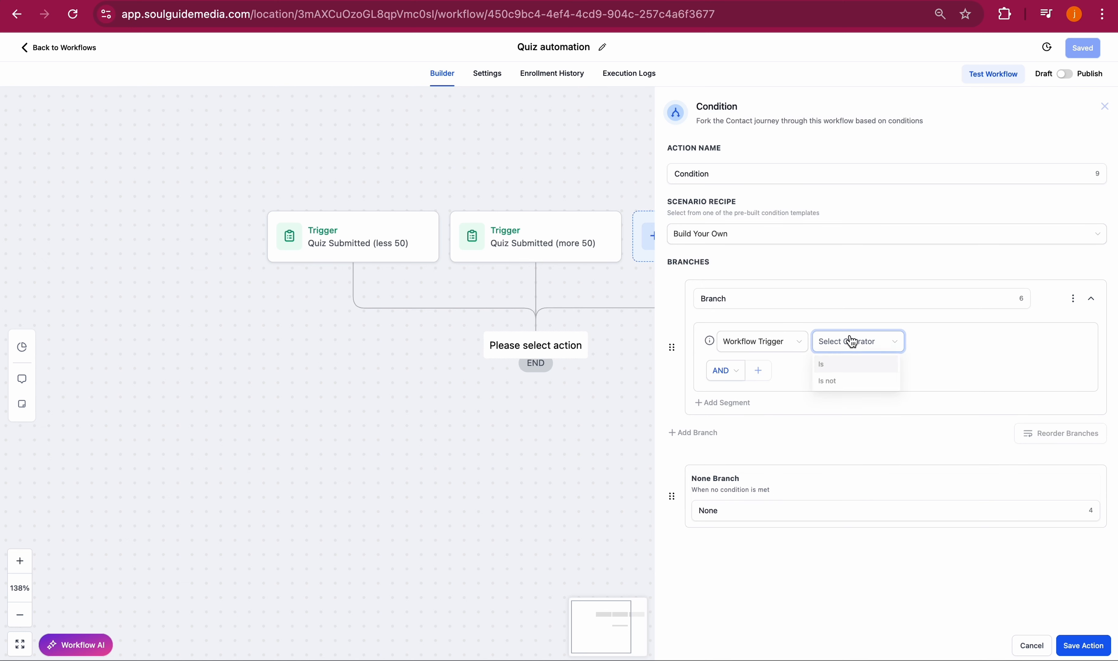
click(834, 363)
click(937, 341)
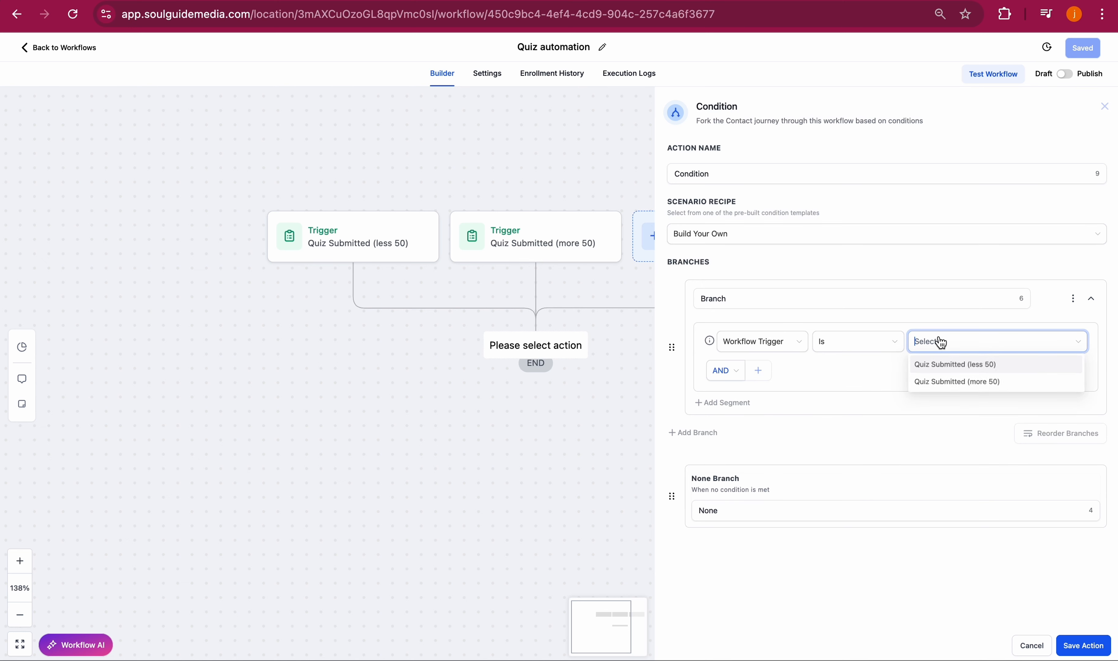
click(952, 365)
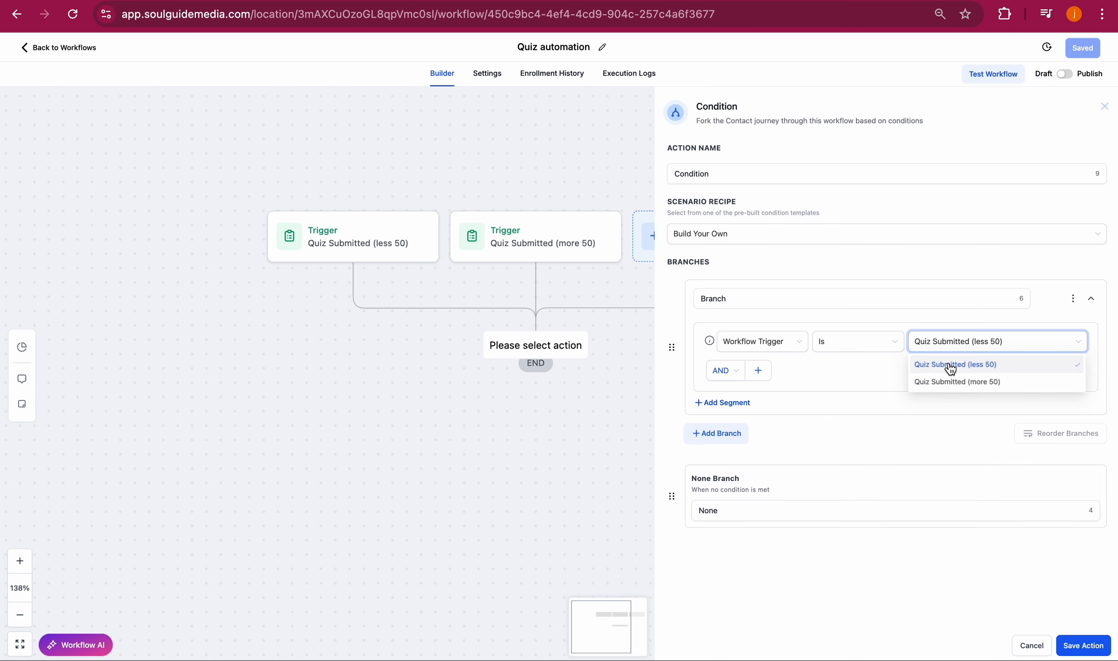
Add a second branch with the condition Workflow Trigger is "Quiz Submitted (more 50)"
click(726, 438)
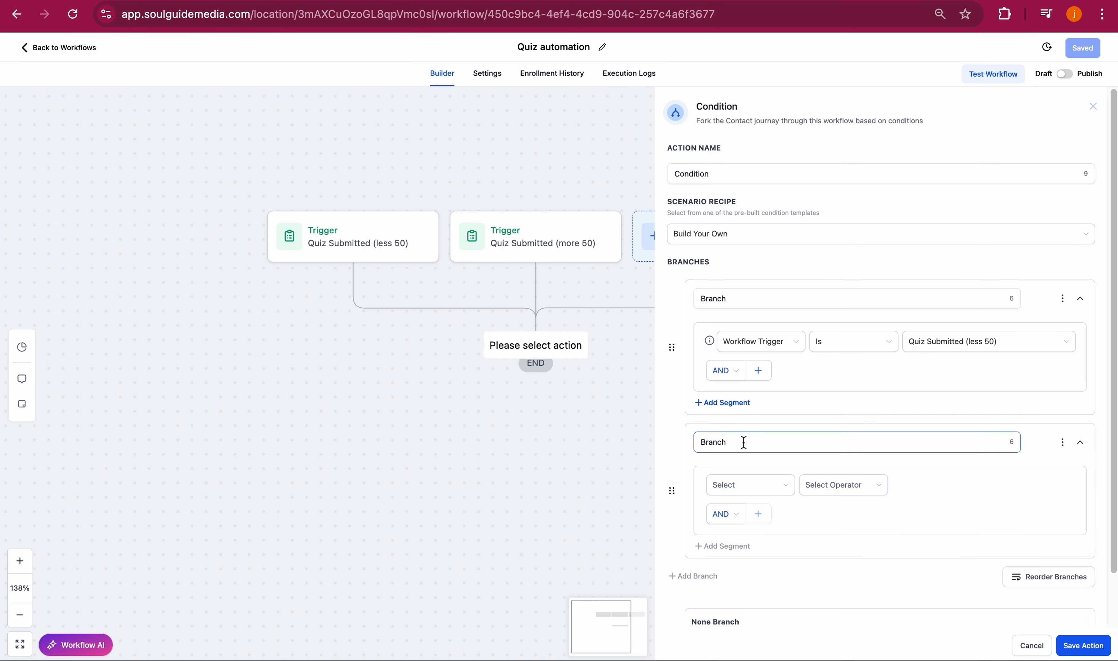
click(748, 483)
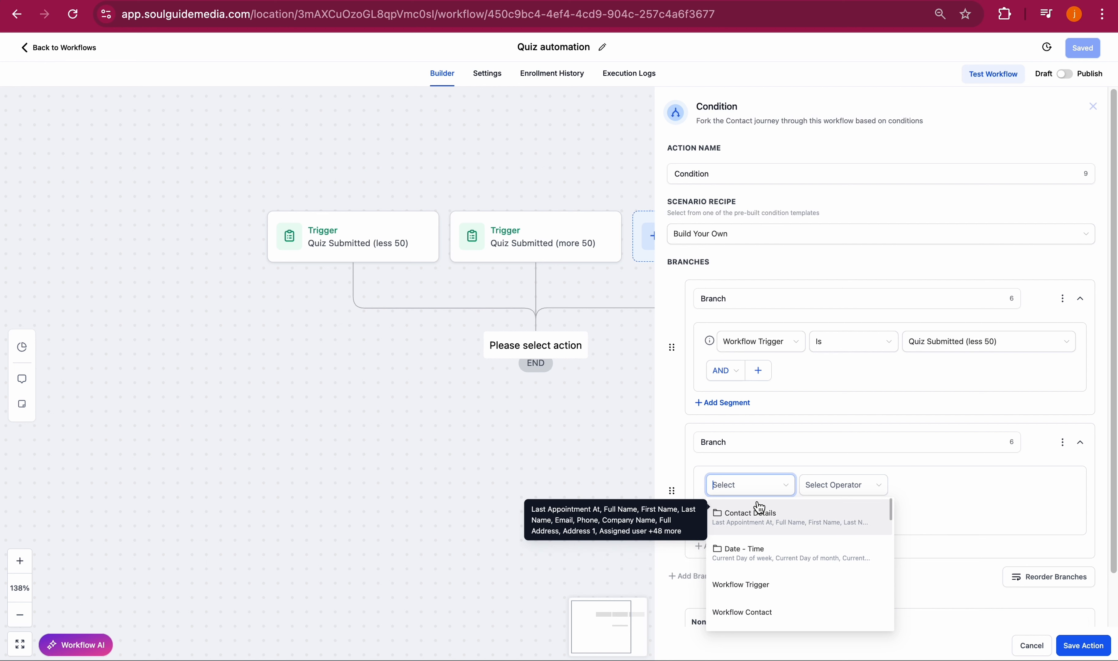
text(ti)
key(BackSpace)
key(BackSpace)
text(tri)
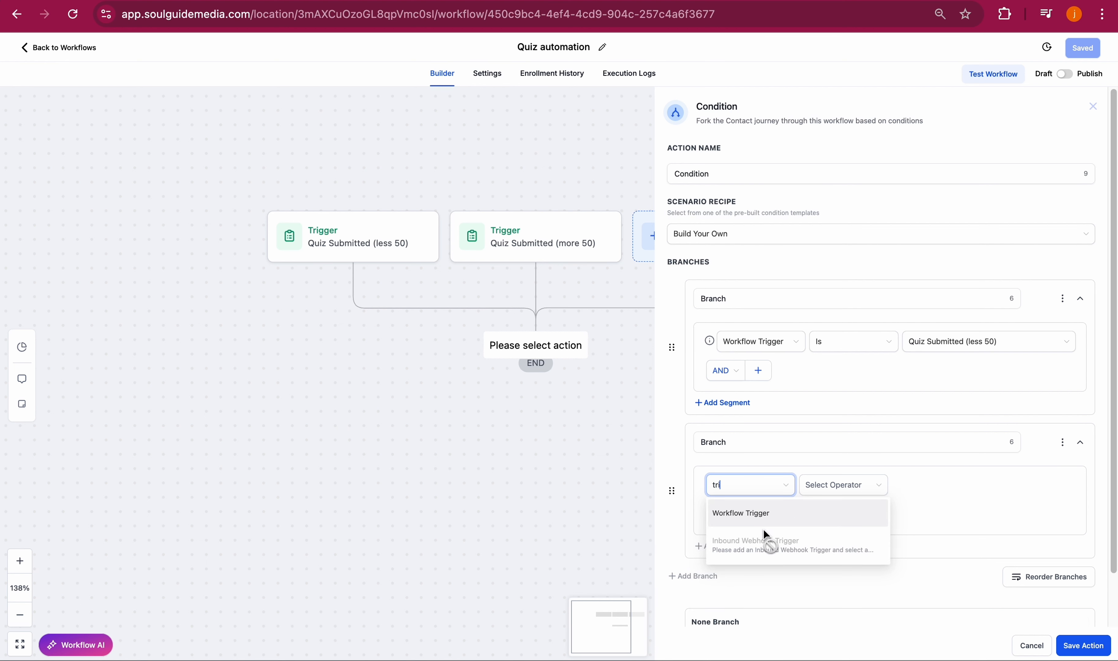
click(756, 516)
click(847, 484)
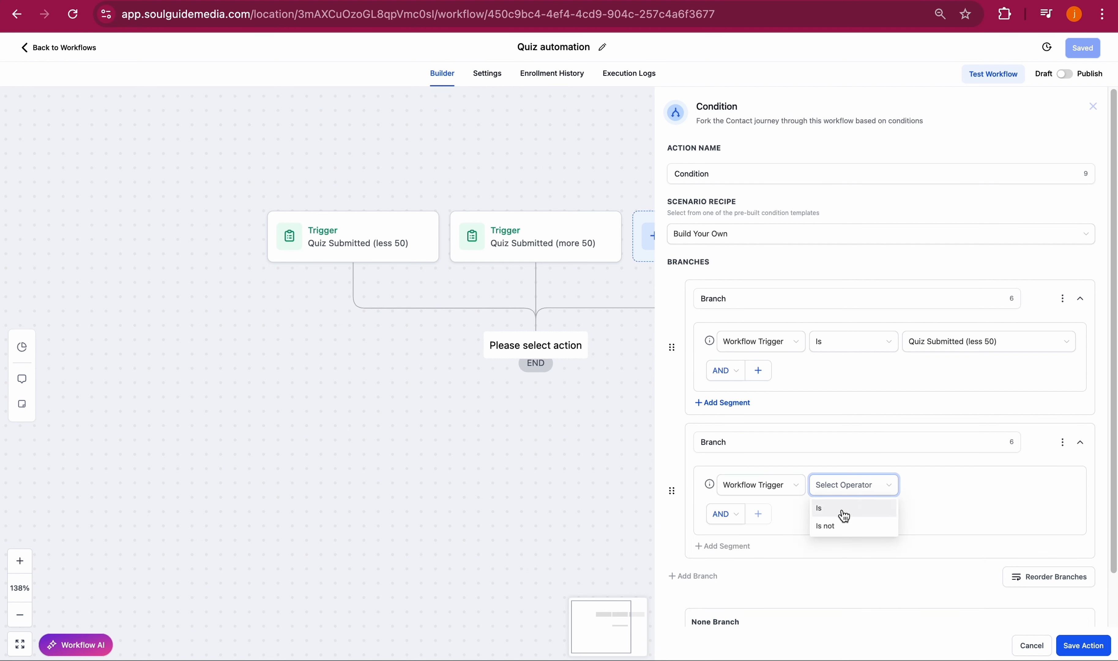
click(844, 515)
click(935, 484)
text(r)
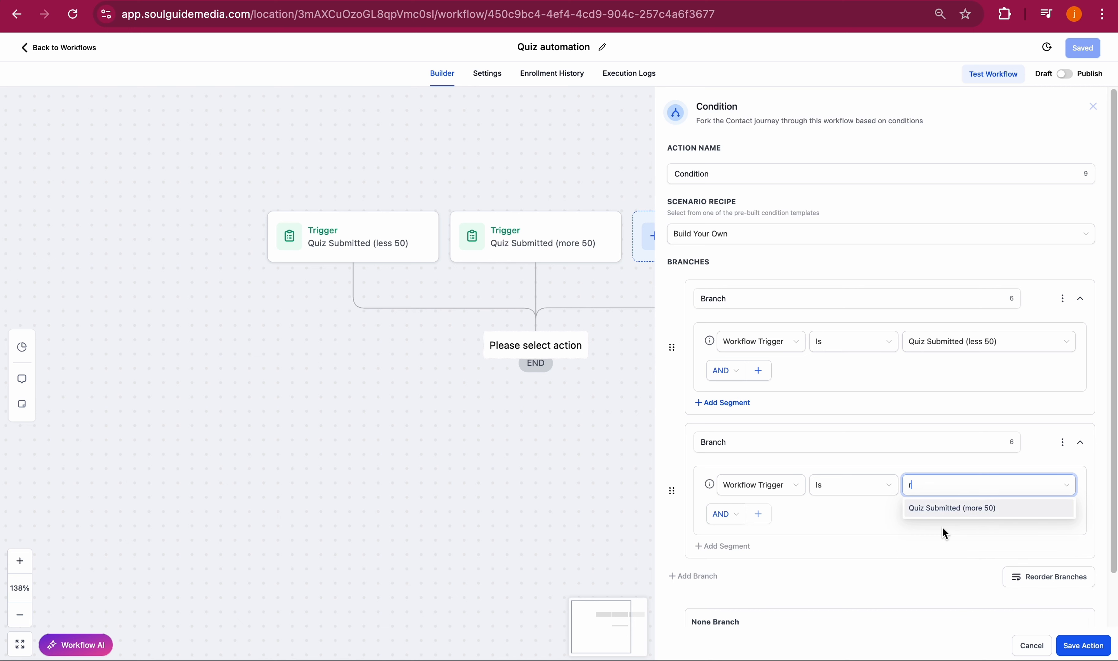
click(953, 508)
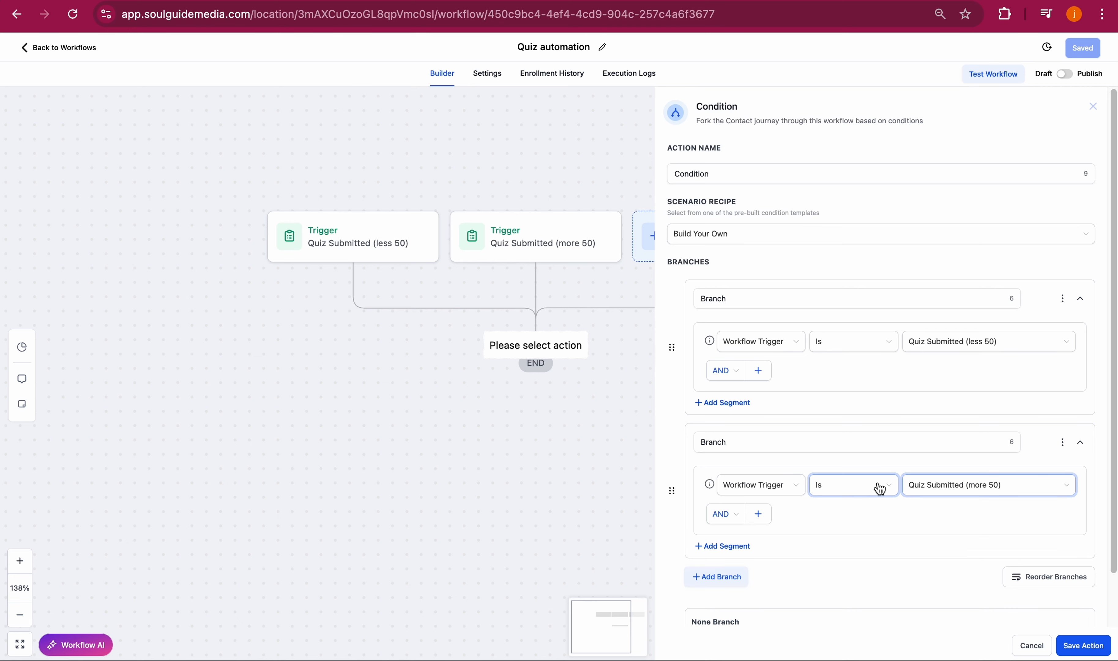
Review the branches of the condition and save the action
scroll(880, 489, down, 2)
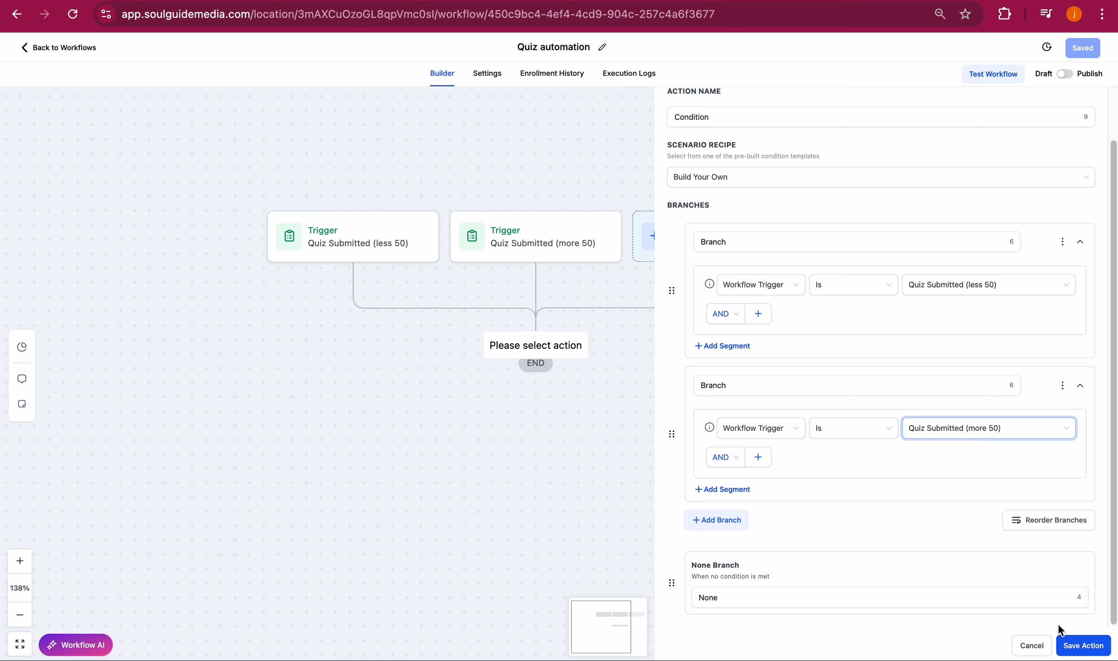
scroll(965, 489, up, 2)
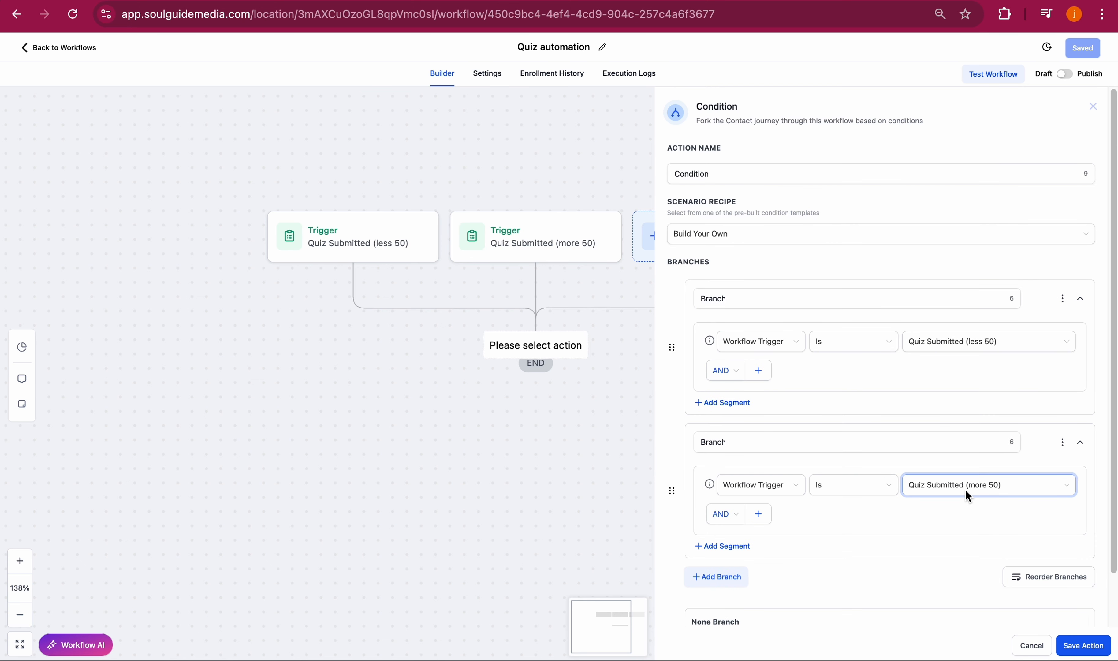
scroll(965, 489, down, 2)
click(1090, 644)
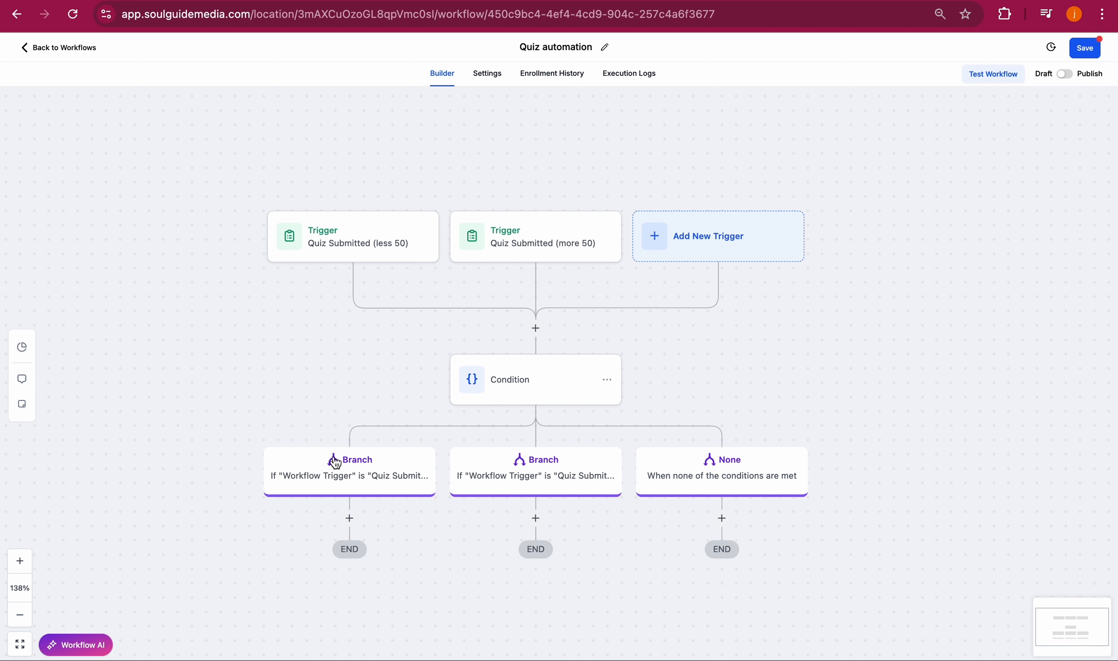
Examine the sender, subject, template and message settings of a Send Email action under the first branch, and discard the action
click(349, 518)
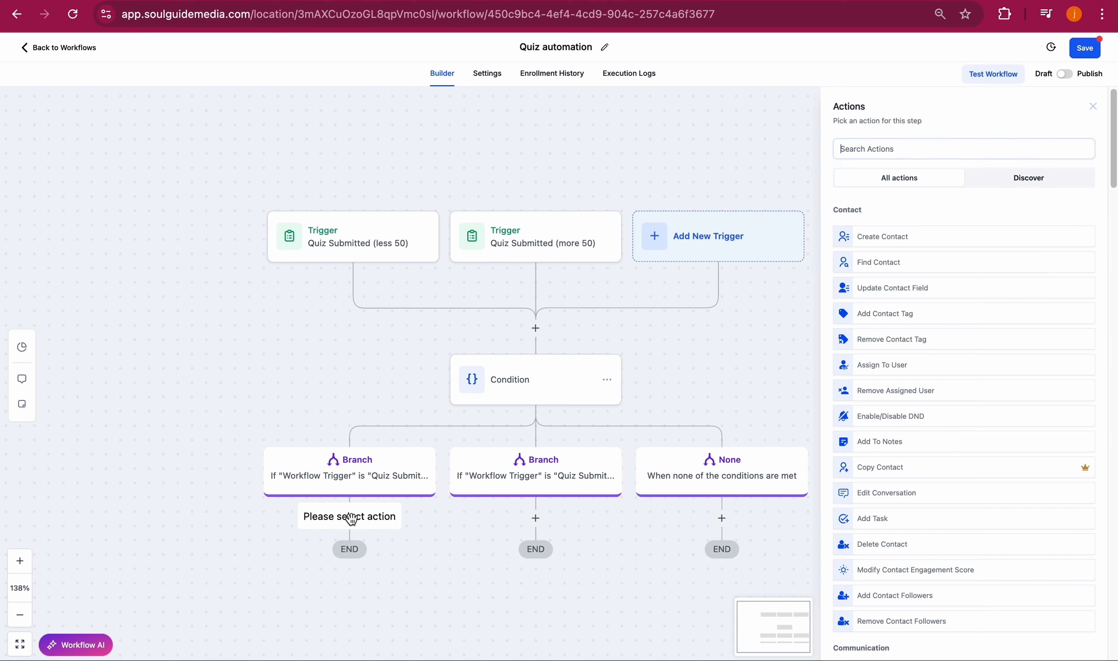
text(send)
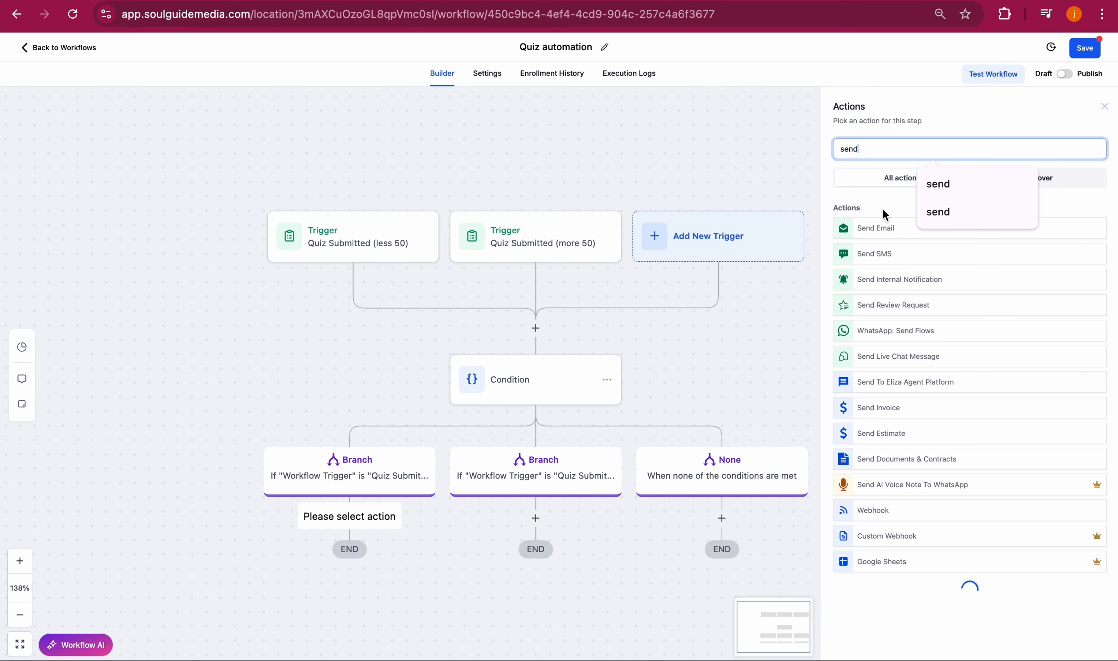
click(885, 231)
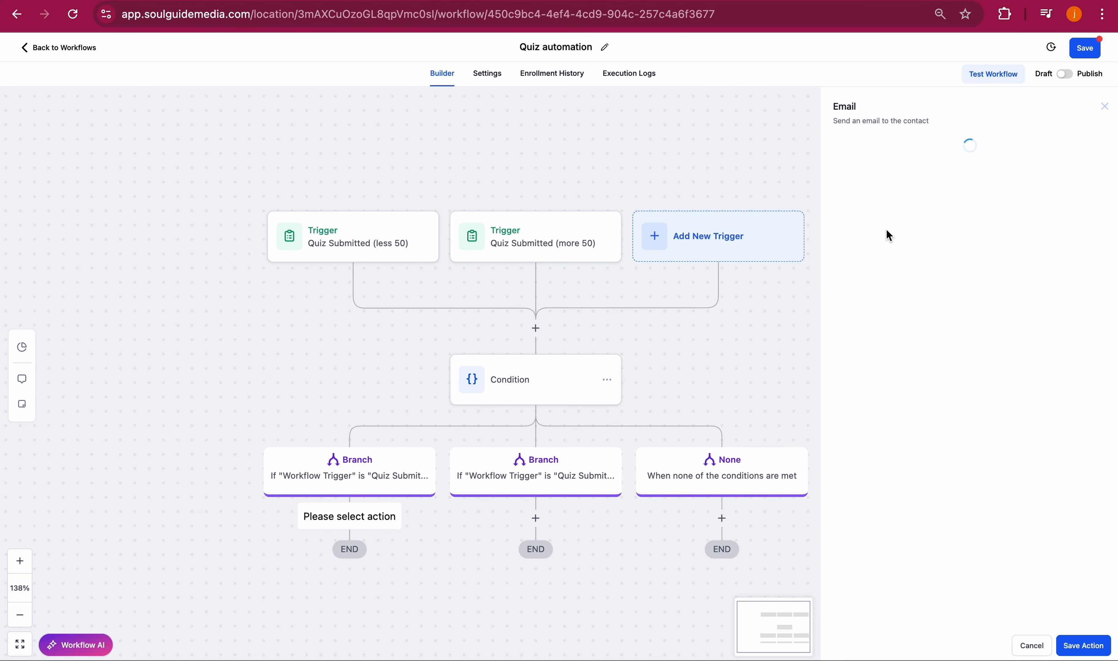
scroll(928, 417, down, 3)
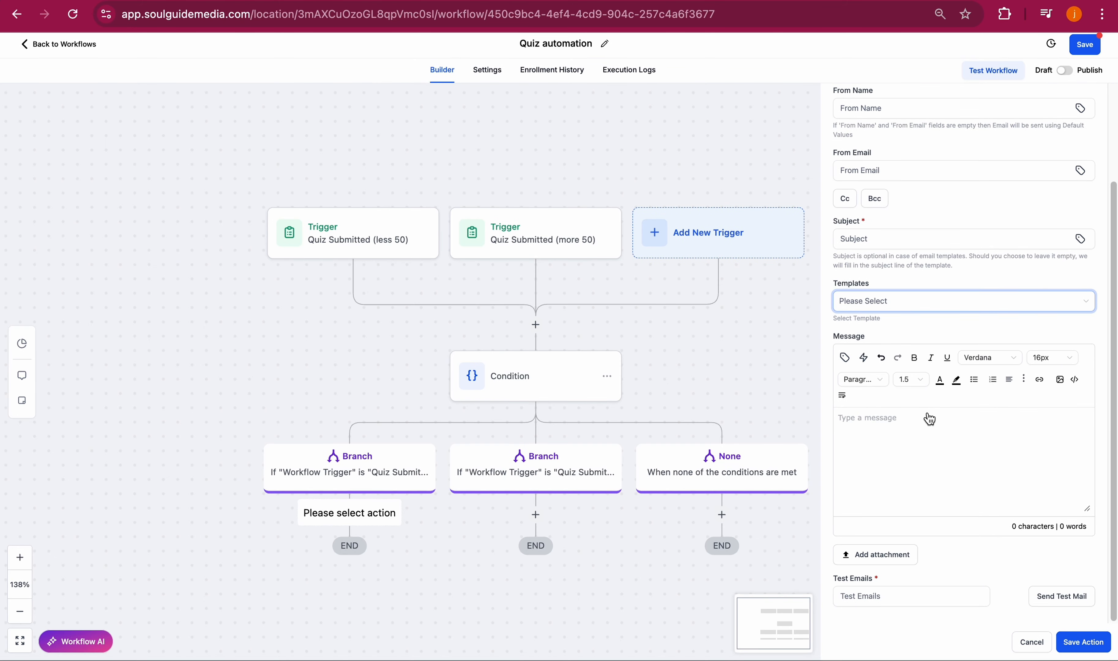
scroll(928, 417, up, 3)
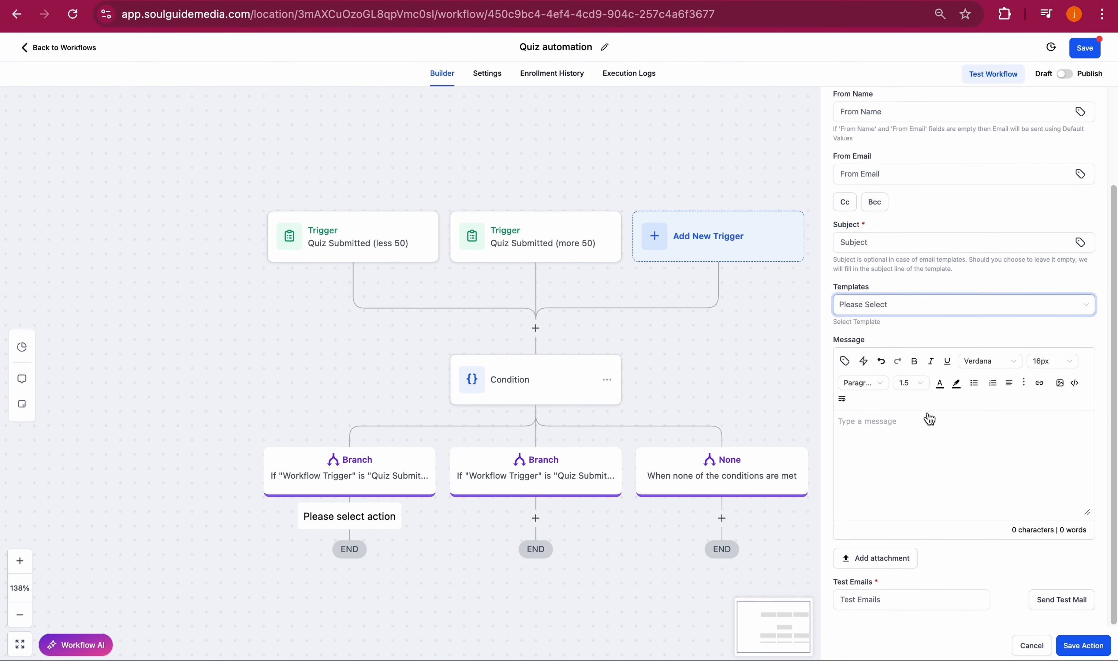
click(868, 290)
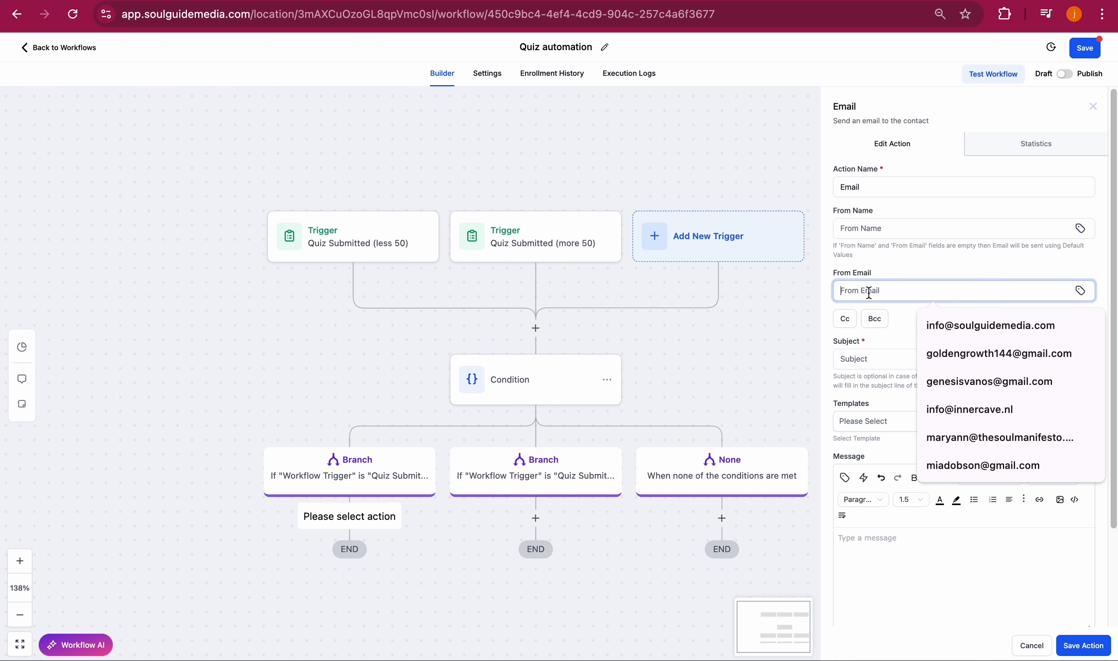
click(899, 266)
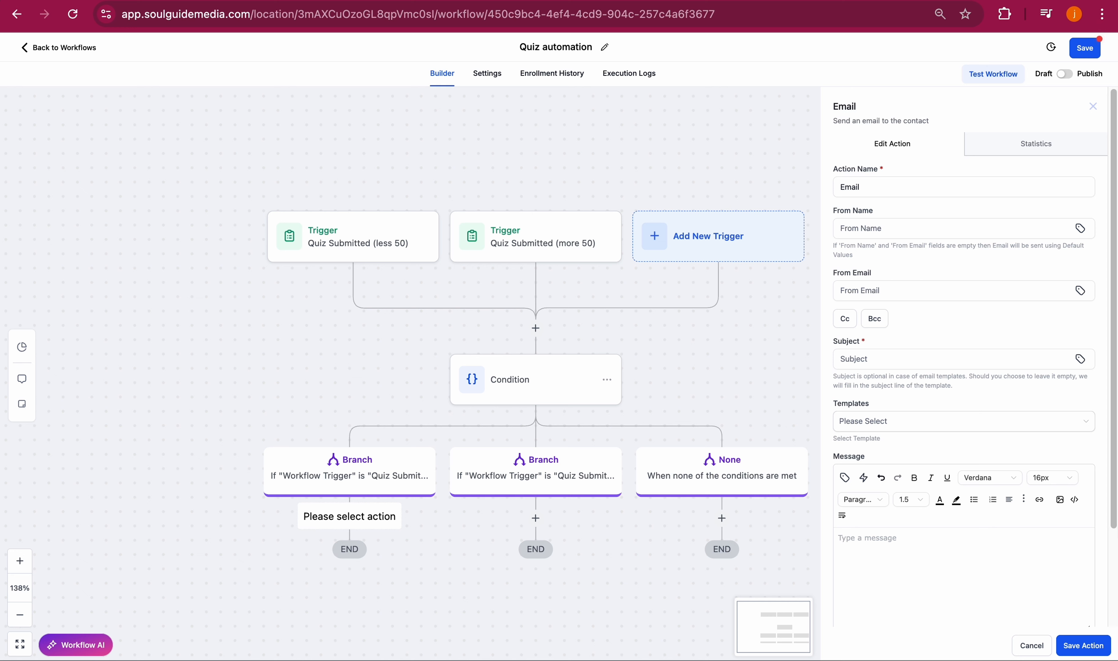
click(1031, 647)
scroll(677, 286, down, 5)
scroll(677, 292, up, 3)
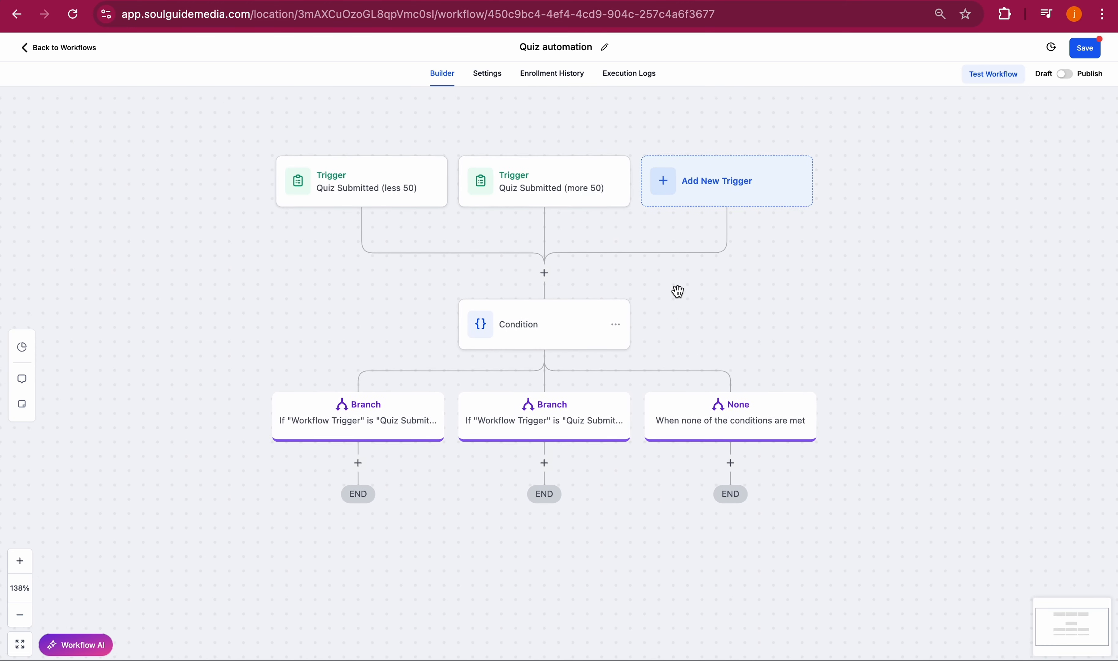
scroll(677, 290, up, 2)
scroll(678, 291, right, 2)
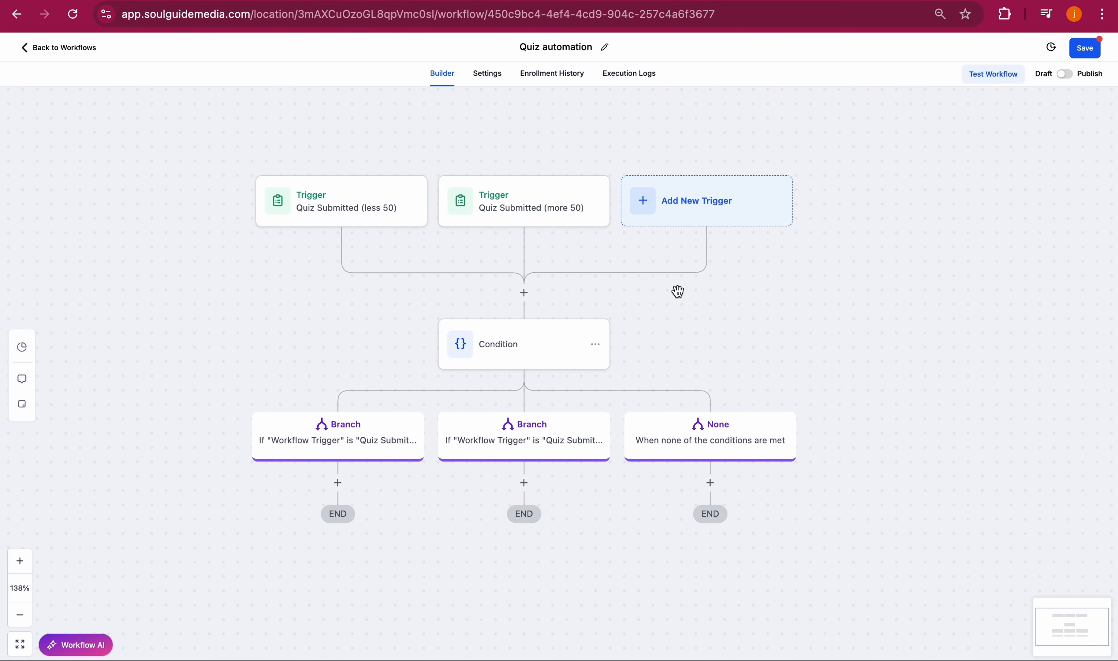